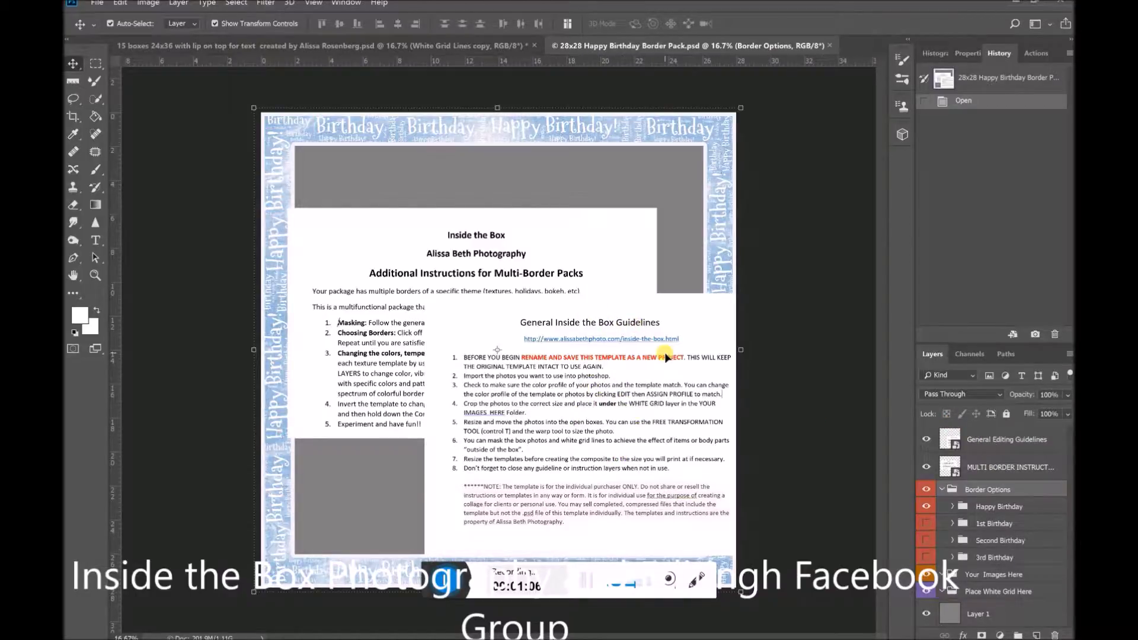
Hide the General Editing Guidelines and MULTI BORDER INSTRUCTIONS layers, keeping the Border Options group expanded.
{"action": "left_click", "coordinate": [927, 440]}
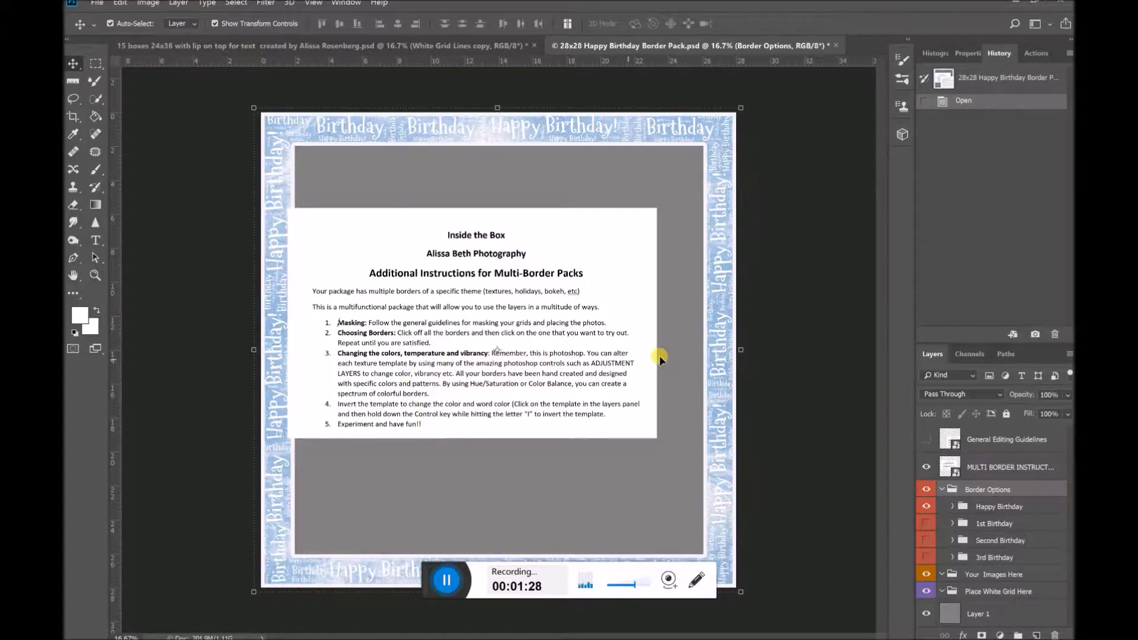
{"action": "left_click", "coordinate": [928, 468]}
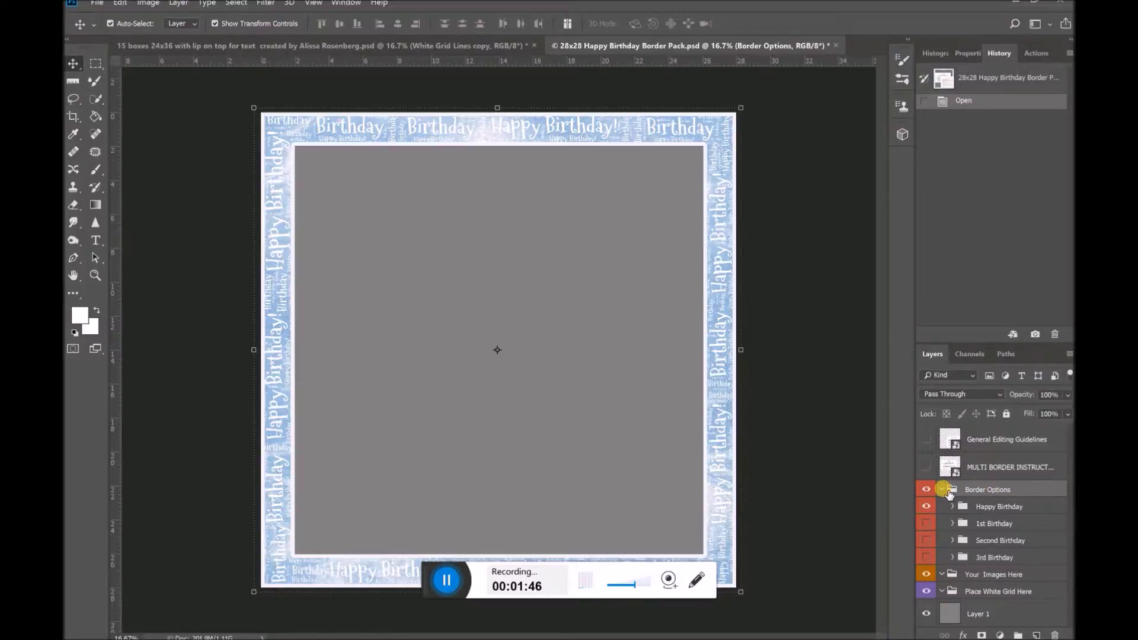
{"action": "left_click", "coordinate": [944, 491]}
{"action": "left_click", "coordinate": [944, 490]}
Expand the Happy Birthday group and preview its Blue, Black and white, and Pink borders by toggling their visibility, ending with all three hidden.
{"action": "left_click", "coordinate": [953, 507]}
{"action": "scroll", "coordinate": [962, 510], "scroll_direction": "down", "scroll_amount": 2}
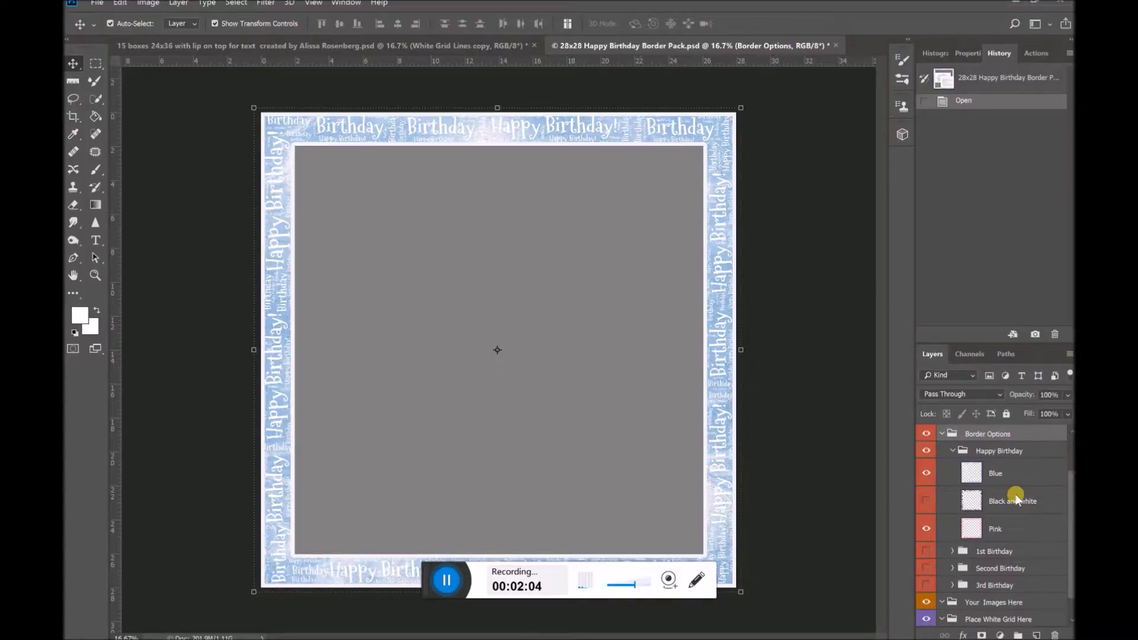
{"action": "left_click_drag", "start_coordinate": [932, 474], "coordinate": [934, 510]}
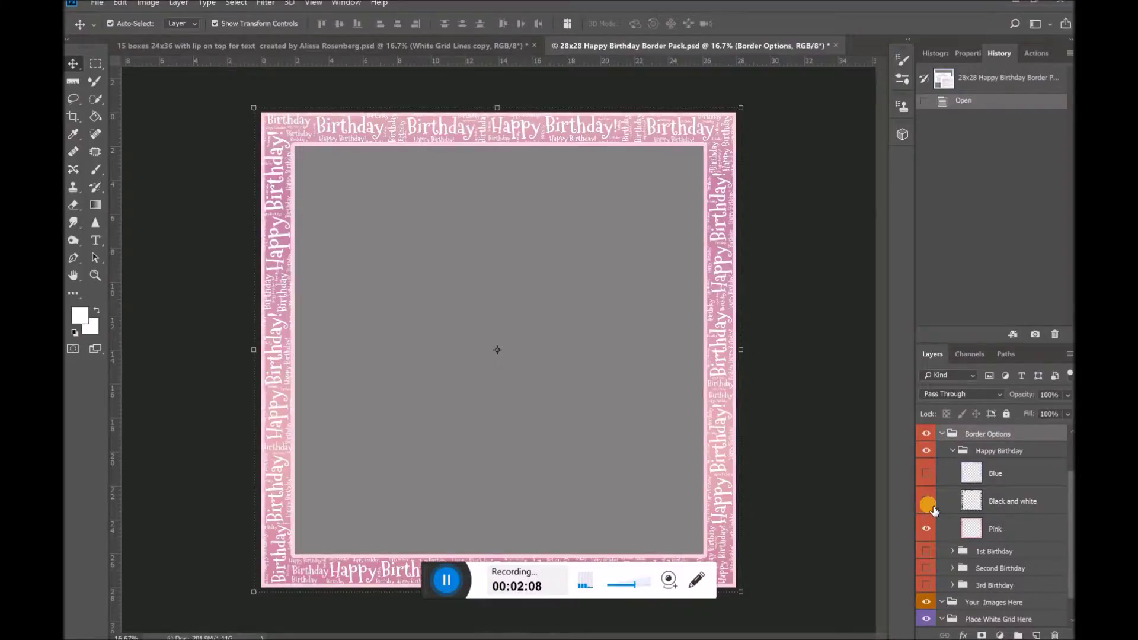
{"action": "left_click", "coordinate": [934, 510]}
{"action": "left_click", "coordinate": [929, 526]}
{"action": "left_click", "coordinate": [927, 501]}
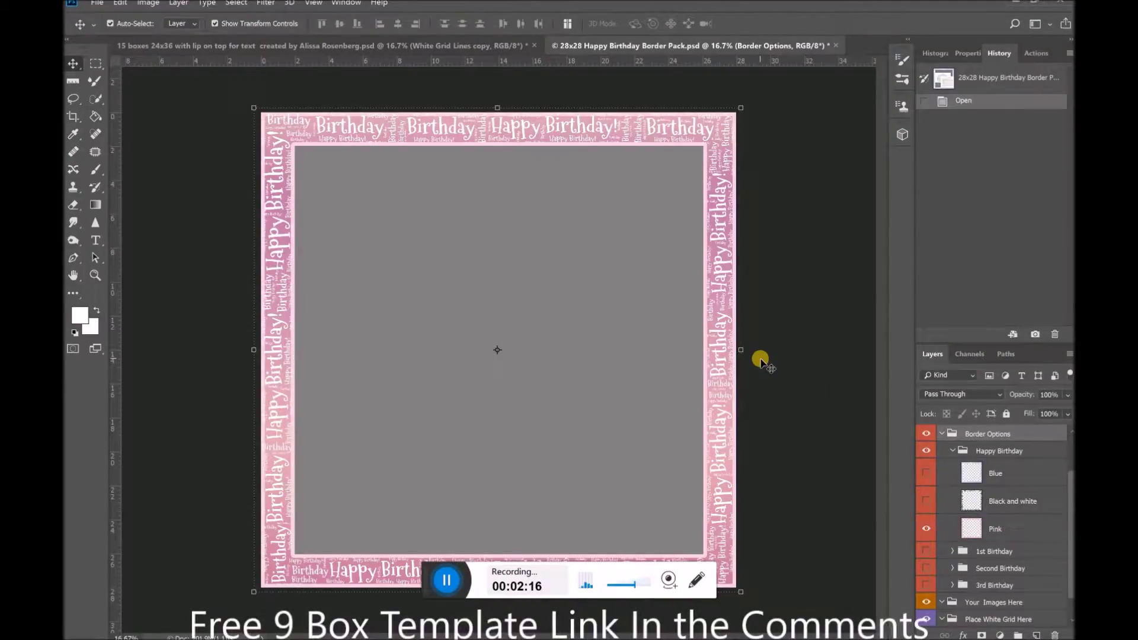
{"action": "left_click", "coordinate": [925, 474]}
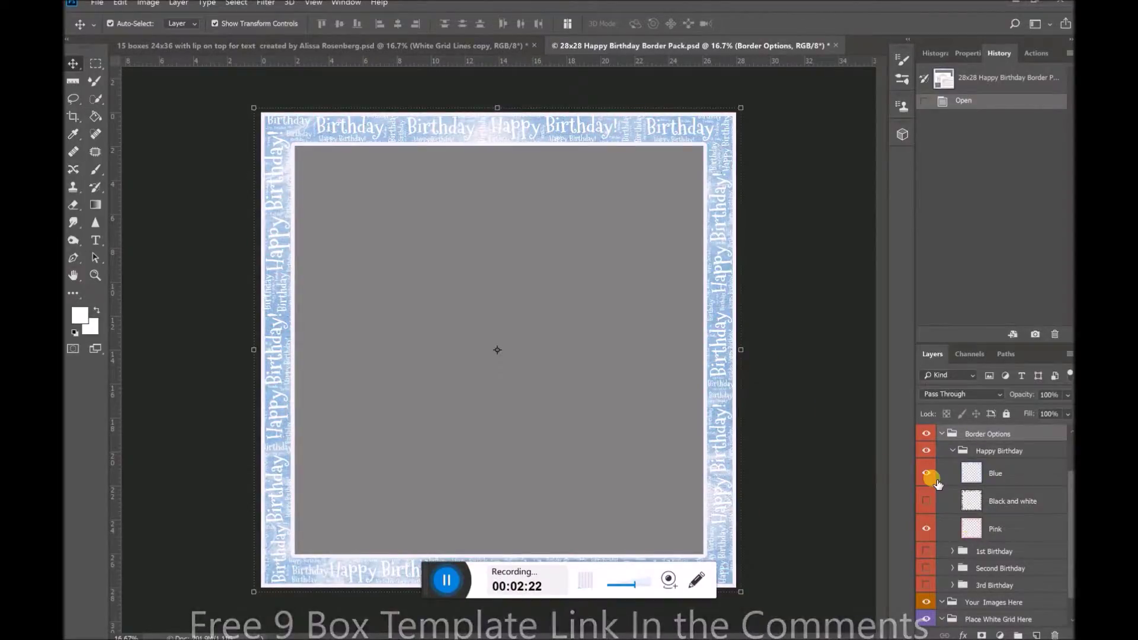
{"action": "left_click", "coordinate": [928, 478]}
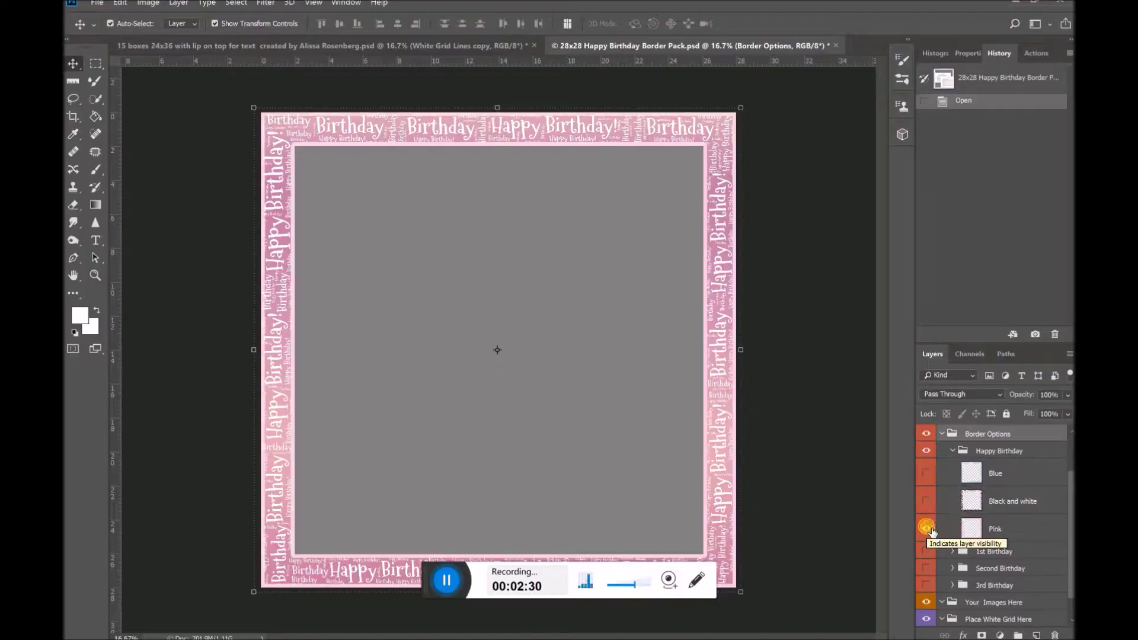
{"action": "left_click", "coordinate": [928, 527]}
Show the Blue and Black and white borders again and collapse the Happy Birthday group.
{"action": "left_click", "coordinate": [928, 453]}
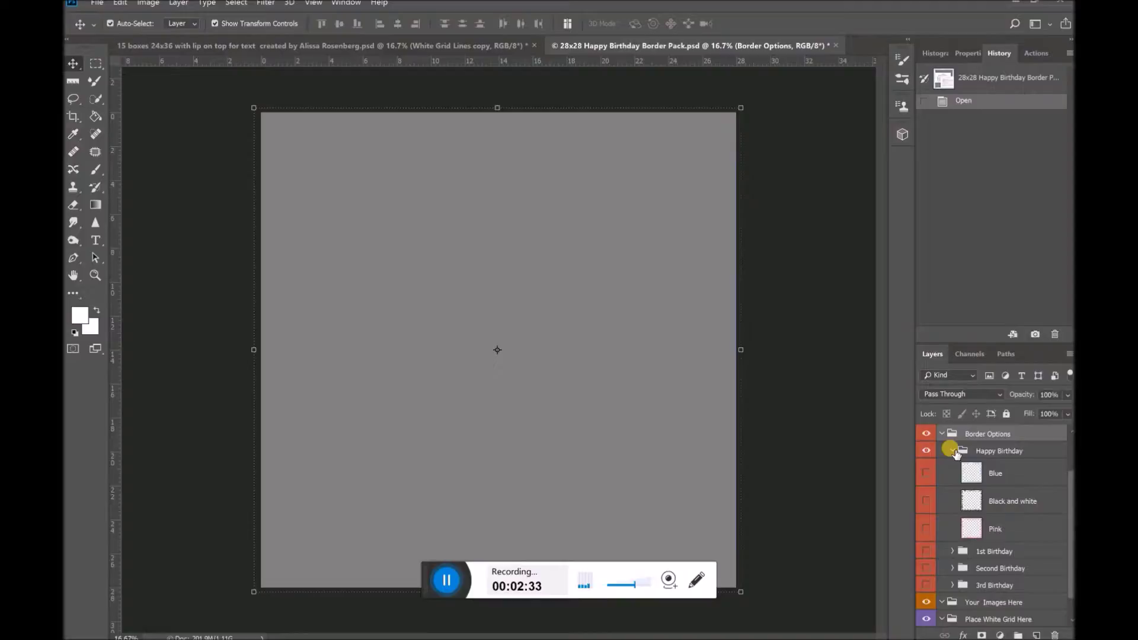
{"action": "left_click", "coordinate": [926, 473]}
{"action": "left_click", "coordinate": [926, 501]}
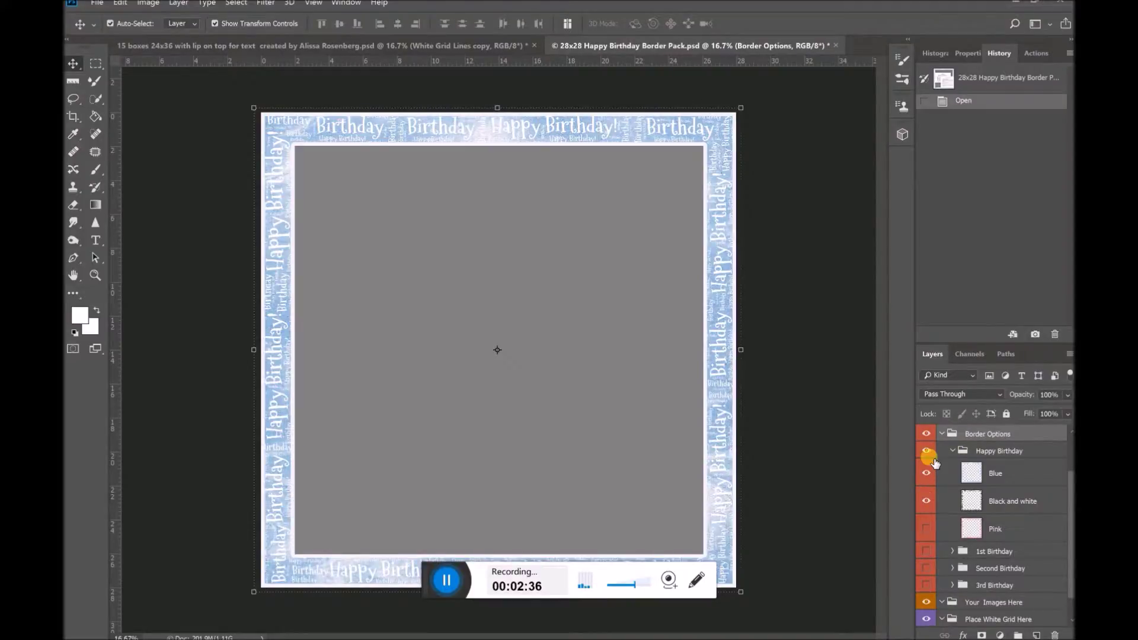
{"action": "left_click", "coordinate": [934, 452]}
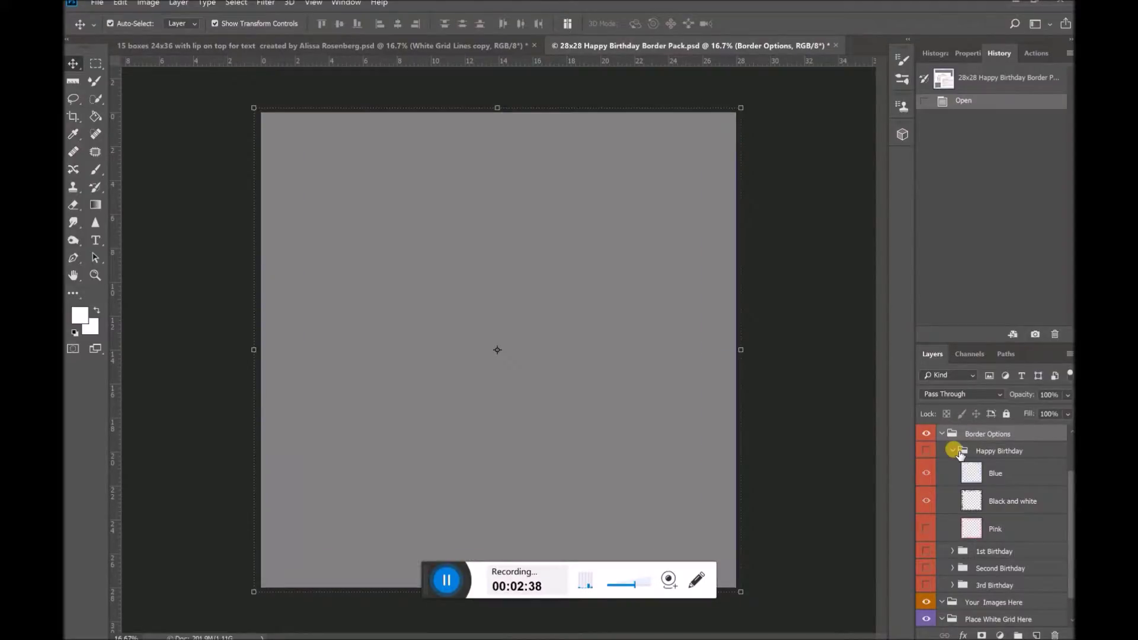
{"action": "left_click", "coordinate": [950, 453]}
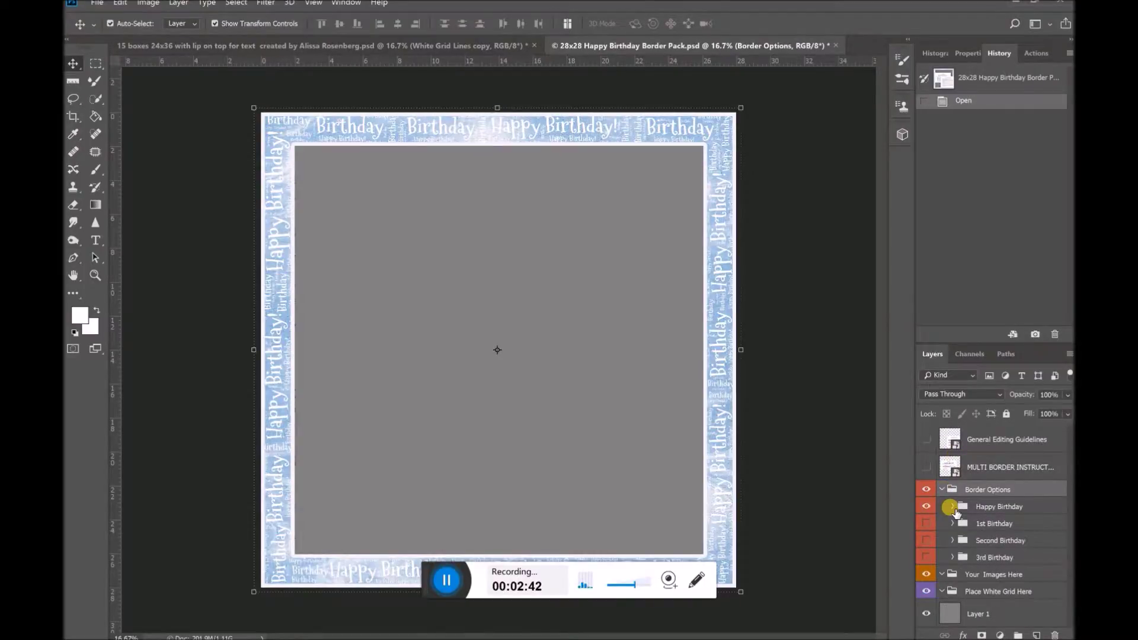
Hide the Happy Birthday group, then show and expand the 1st Birthday group.
{"action": "key", "text": "ctrl+minus"}
{"action": "key", "text": "ctrl+0"}
{"action": "left_click", "coordinate": [927, 509]}
{"action": "left_click", "coordinate": [927, 526]}
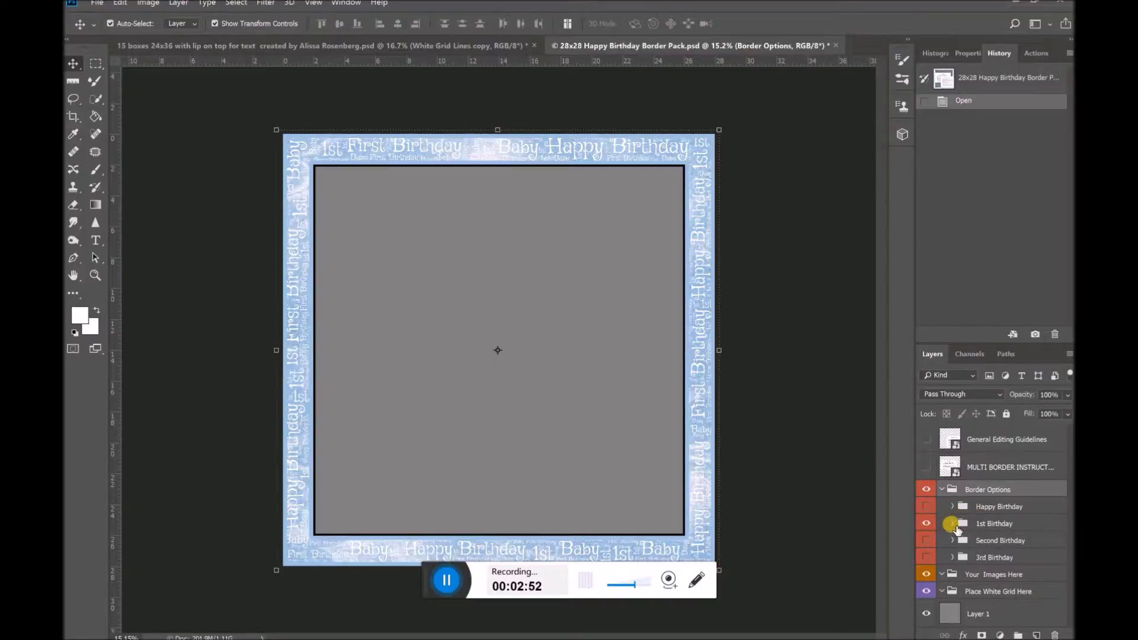
{"action": "left_click", "coordinate": [953, 524]}
{"action": "scroll", "coordinate": [956, 498], "scroll_direction": "down", "scroll_amount": 1}
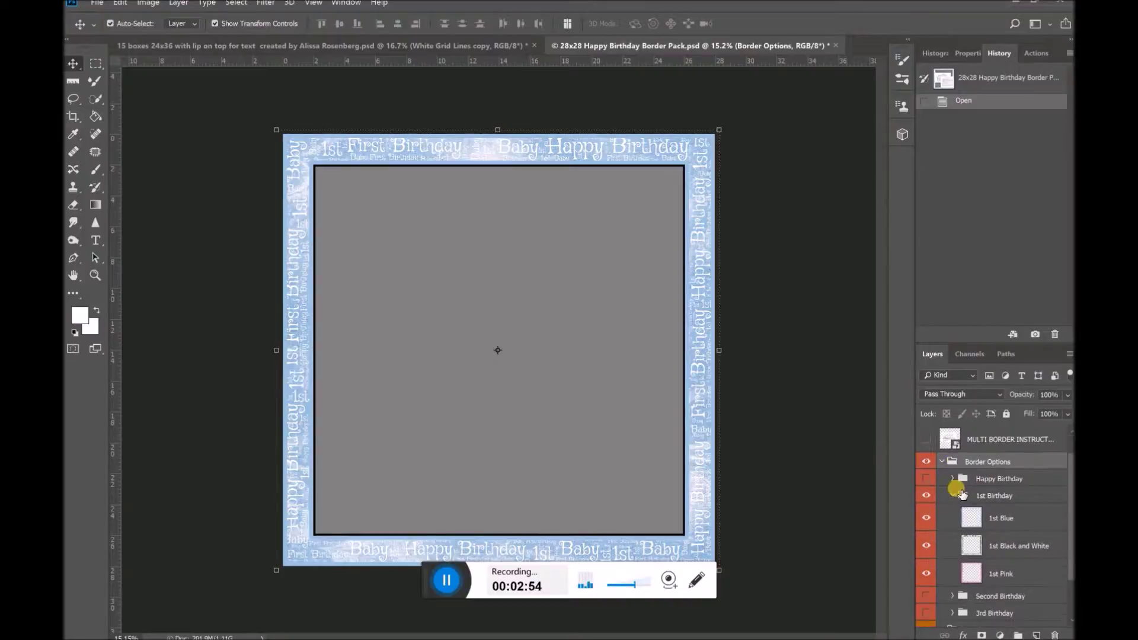
Preview the 1st Birthday borders one at a time in blue, black and white, and pink, ending with all three hidden.
{"action": "left_click", "coordinate": [927, 546]}
{"action": "left_click", "coordinate": [927, 574]}
{"action": "left_click", "coordinate": [926, 545]}
{"action": "left_click", "coordinate": [927, 546]}
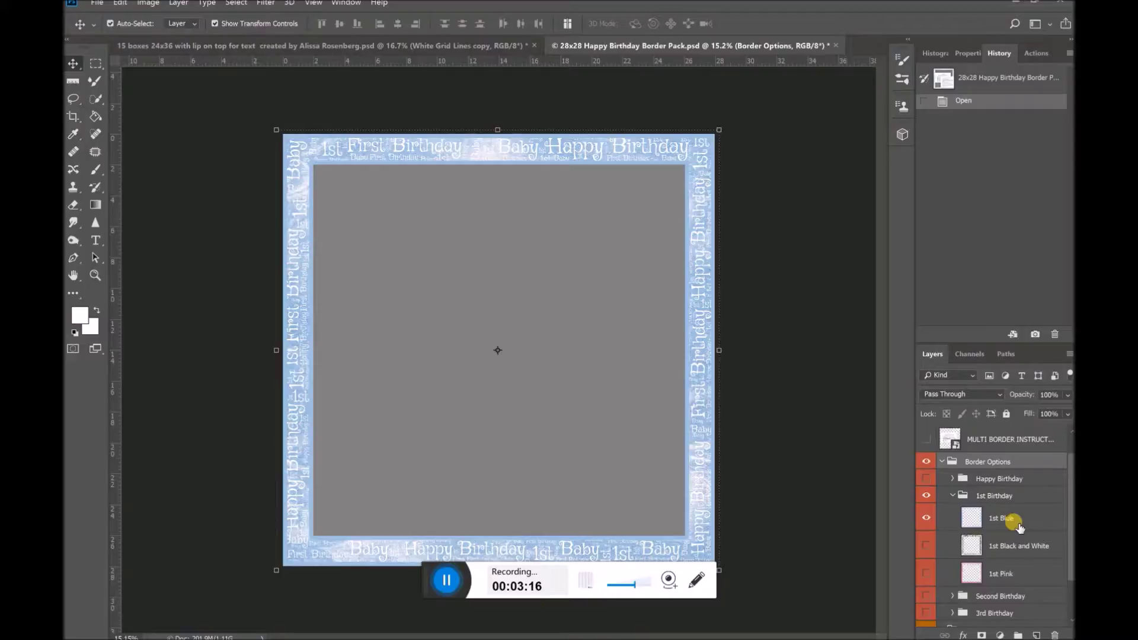
{"action": "left_click", "coordinate": [927, 519]}
{"action": "left_click", "coordinate": [927, 548]}
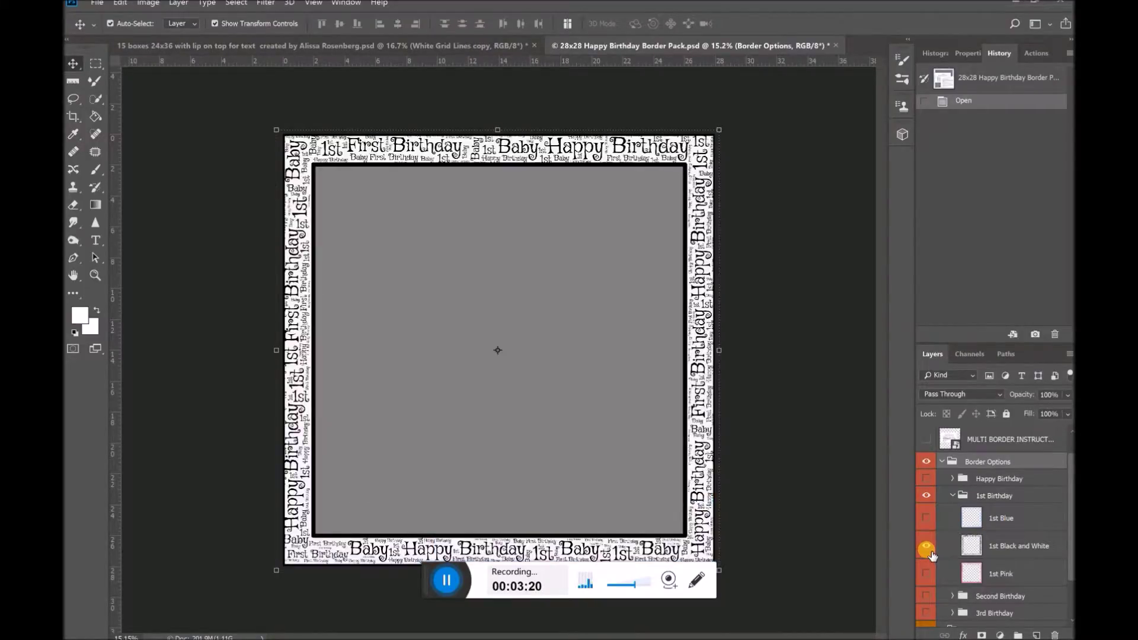
{"action": "left_click_drag", "start_coordinate": [932, 555], "coordinate": [930, 578]}
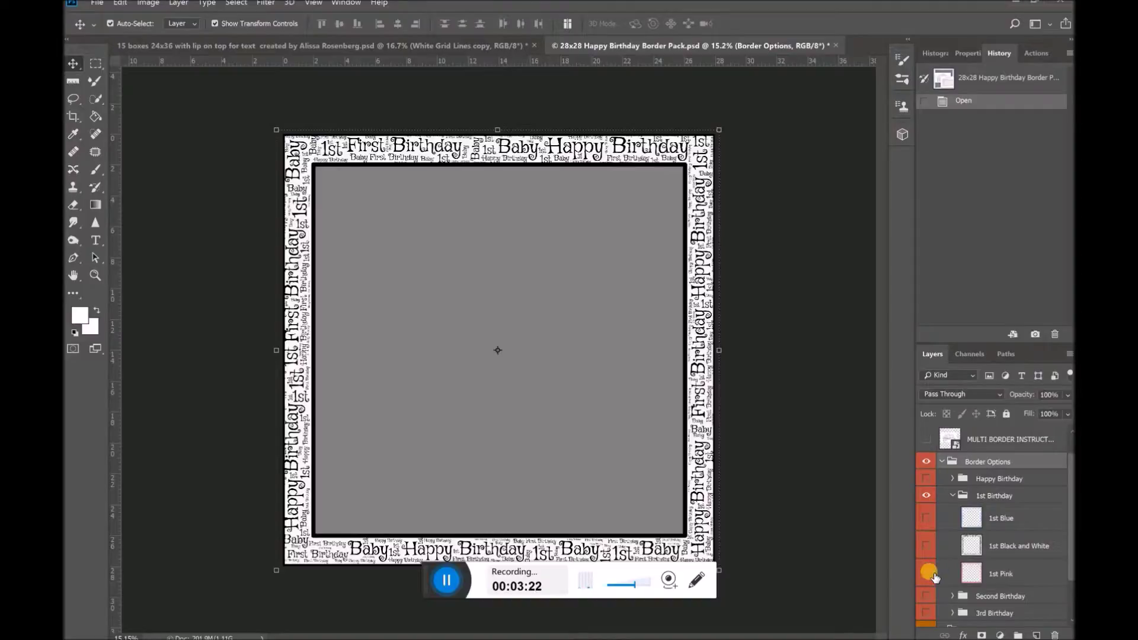
{"action": "left_click", "coordinate": [928, 574]}
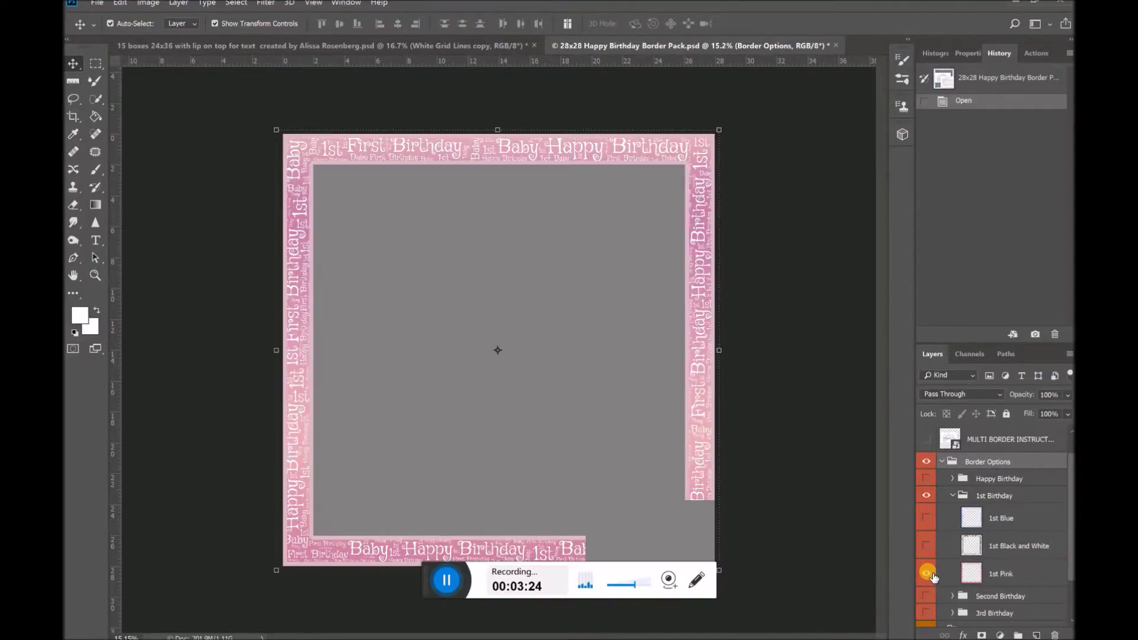
{"action": "left_click", "coordinate": [928, 574]}
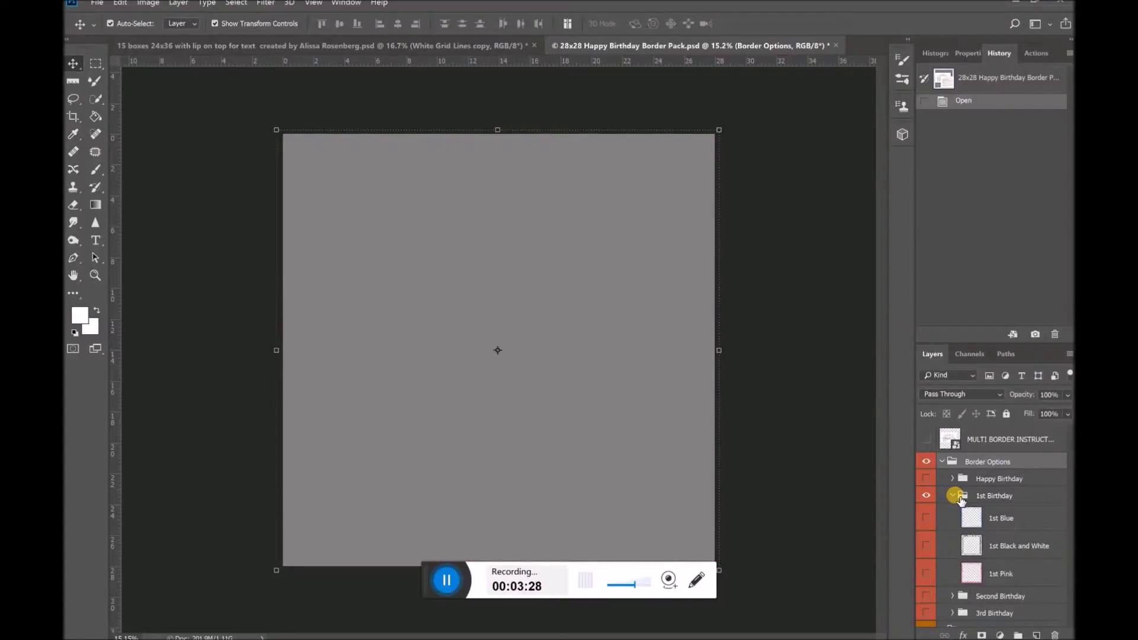
Collapse and hide the 1st Birthday group, then show and expand the Second Birthday group.
{"action": "left_click", "coordinate": [953, 497]}
{"action": "left_click", "coordinate": [926, 524]}
{"action": "left_click", "coordinate": [927, 540]}
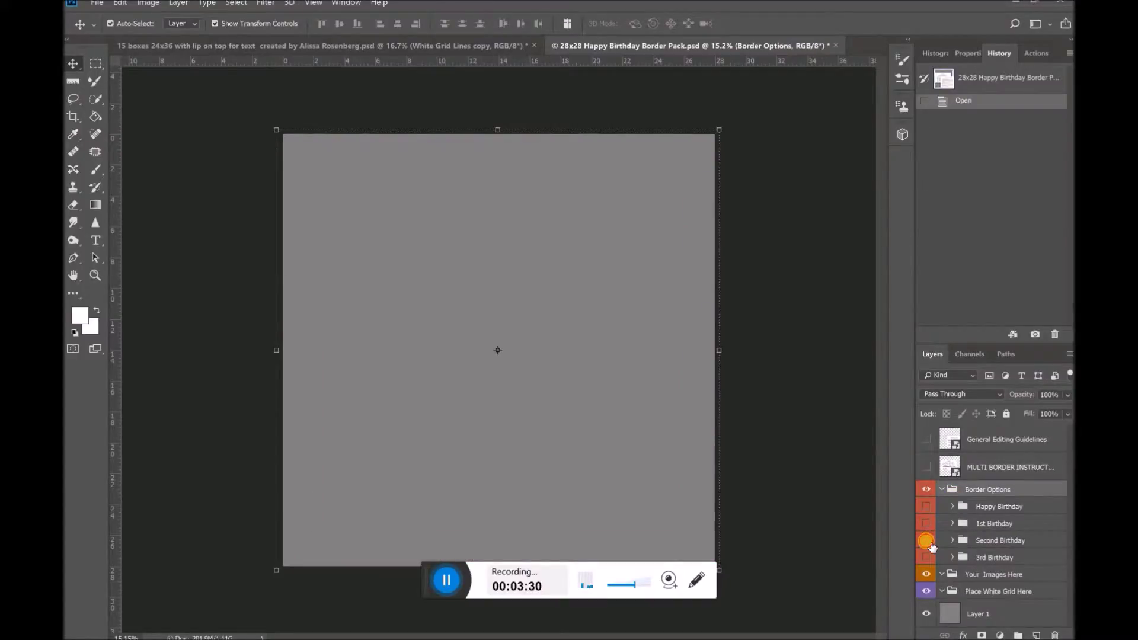
{"action": "left_click", "coordinate": [952, 541]}
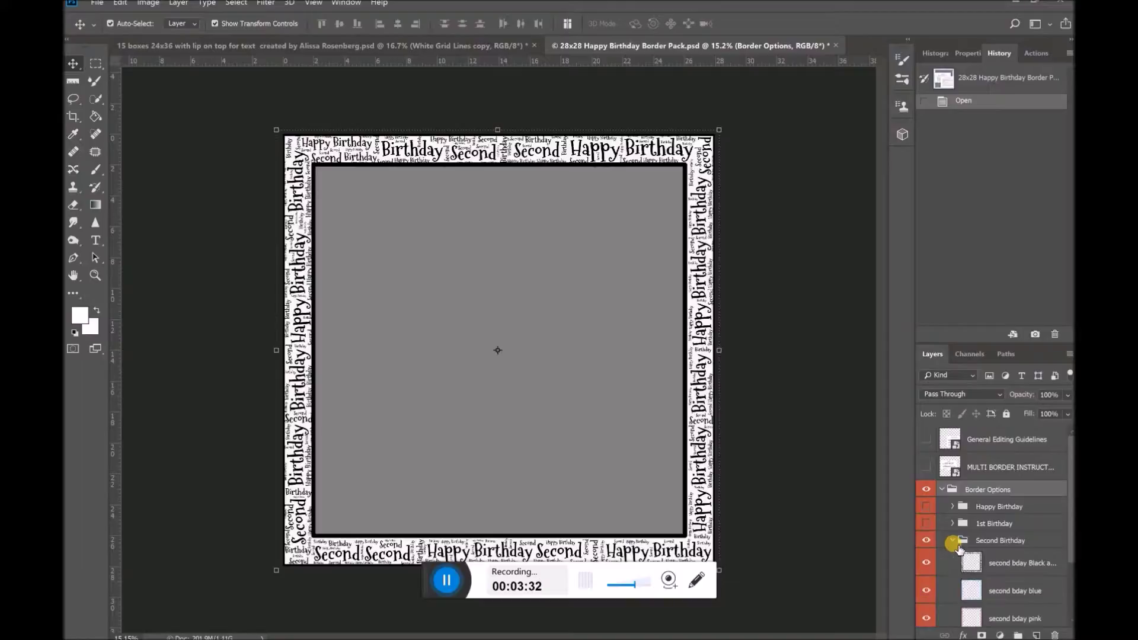
Preview the Second Birthday borders one at a time in black and white, blue, and pink, ending with all three hidden.
{"action": "left_click", "coordinate": [926, 590]}
{"action": "left_click", "coordinate": [926, 619]}
{"action": "scroll", "coordinate": [1002, 558], "scroll_direction": "down", "scroll_amount": 1}
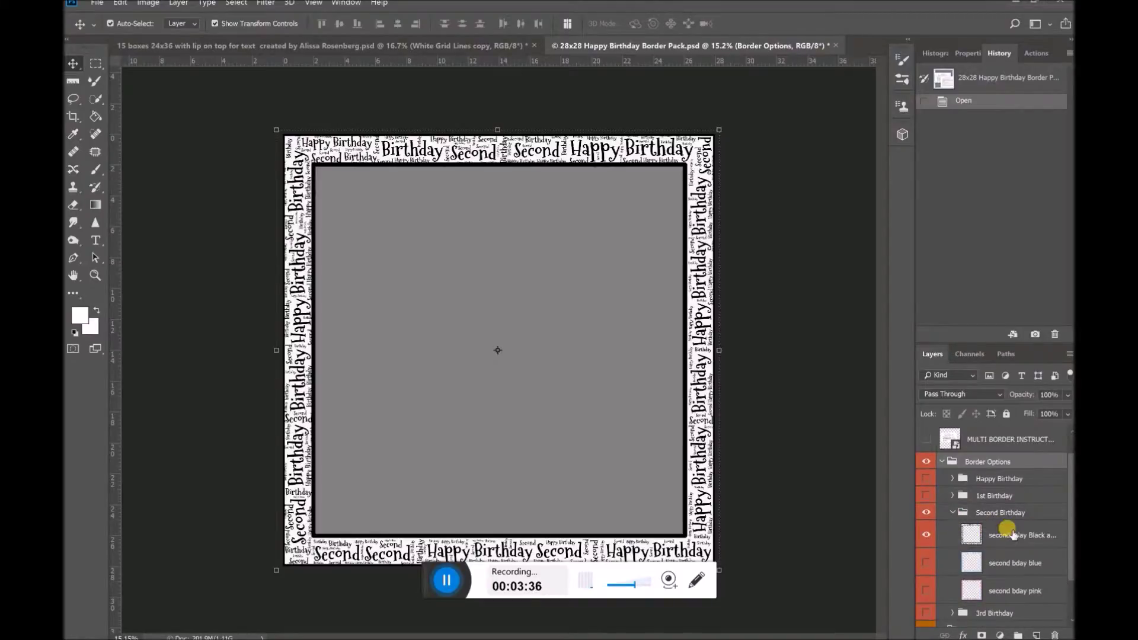
{"action": "left_click", "coordinate": [927, 536]}
{"action": "left_click", "coordinate": [927, 563]}
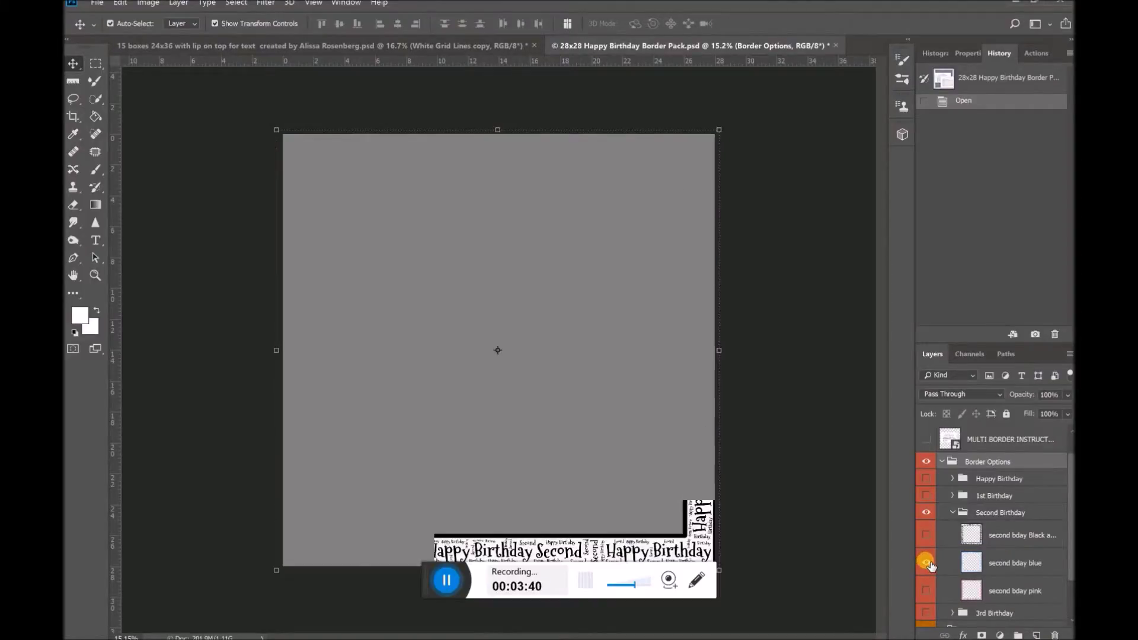
{"action": "left_click", "coordinate": [929, 563]}
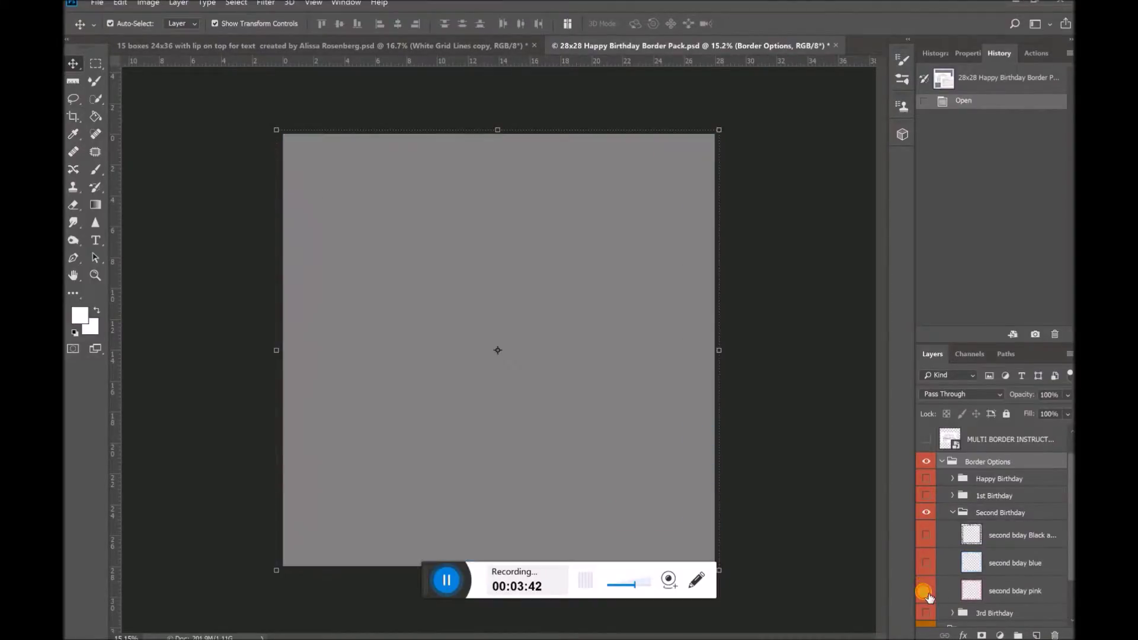
{"action": "left_click", "coordinate": [927, 591]}
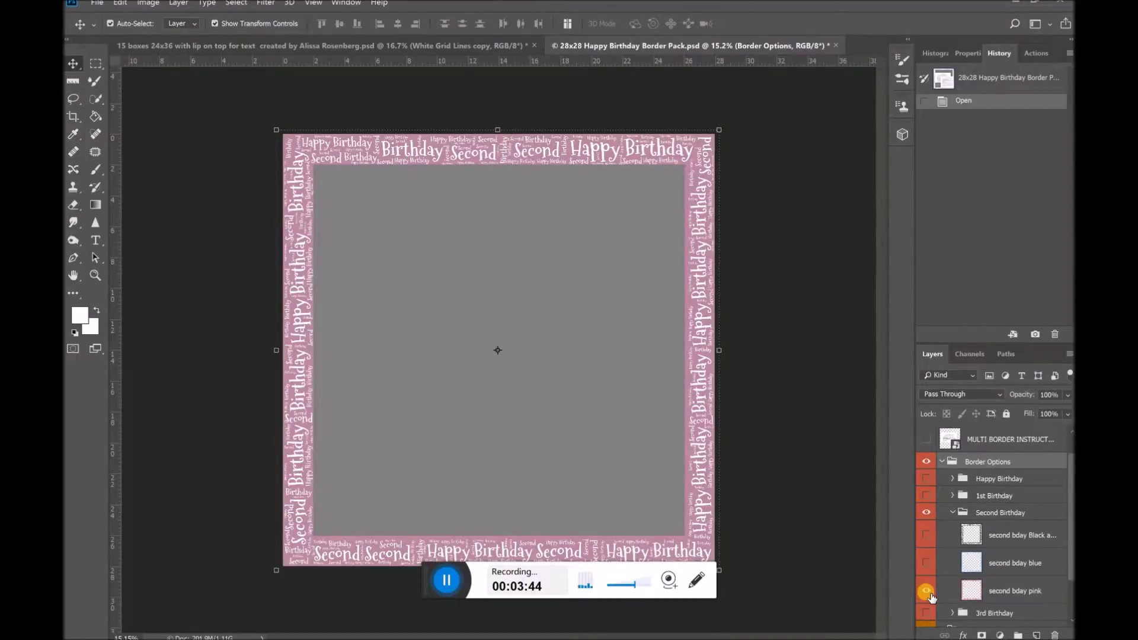
{"action": "left_click", "coordinate": [926, 591]}
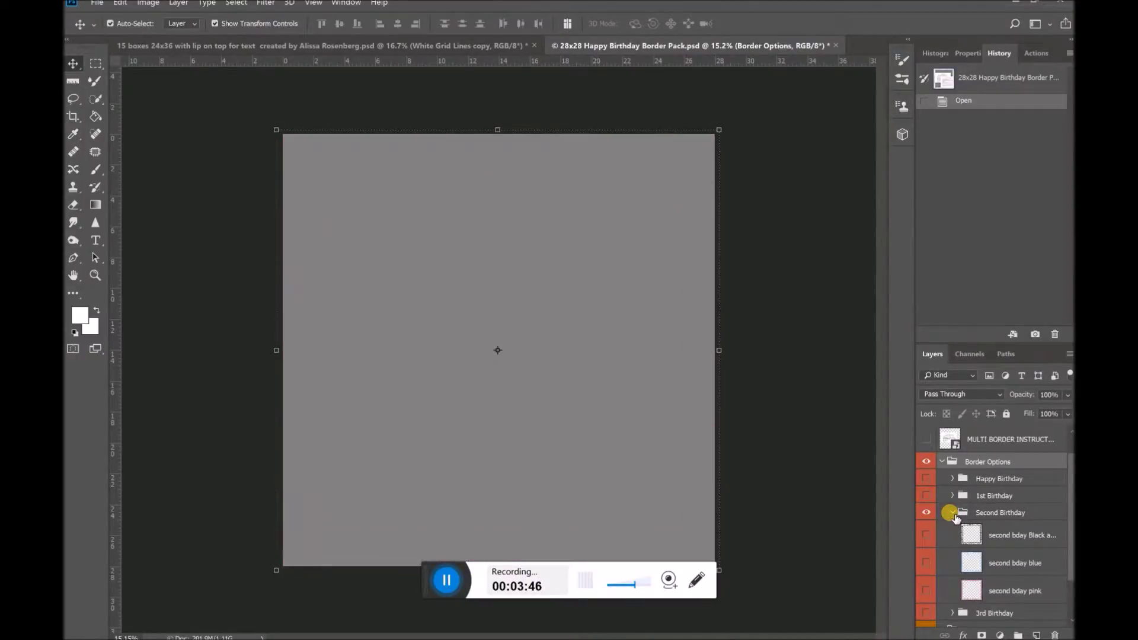
Hide and collapse the Second Birthday group, then show and expand the 3rd Birthday group.
{"action": "left_click", "coordinate": [954, 515]}
{"action": "left_click", "coordinate": [926, 513]}
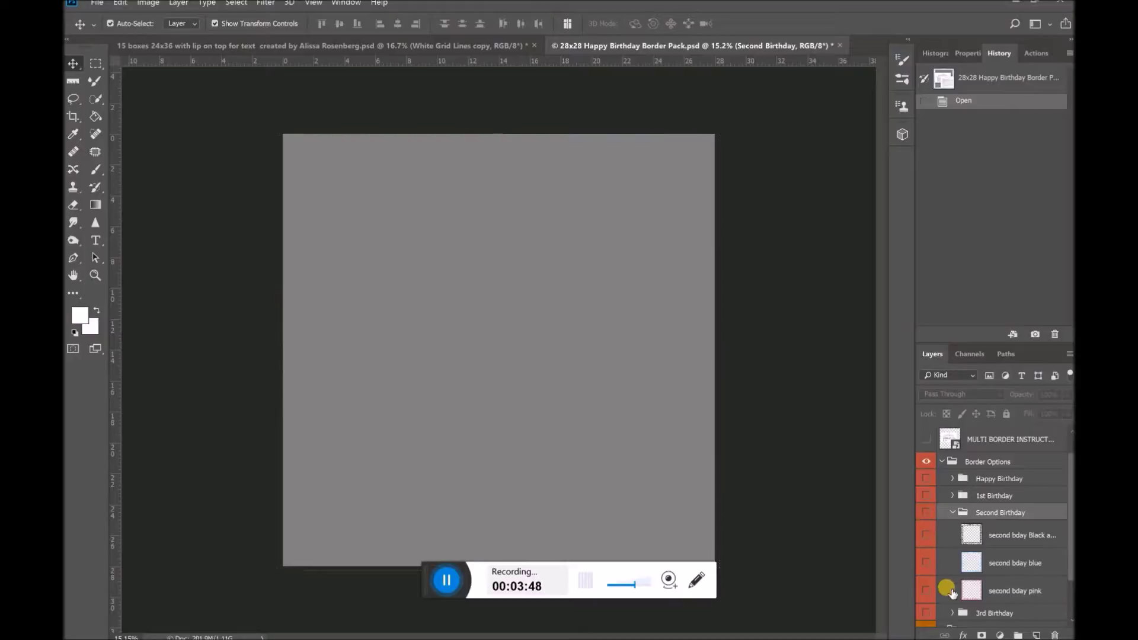
{"action": "left_click", "coordinate": [953, 514]}
{"action": "left_click", "coordinate": [927, 558]}
{"action": "left_click", "coordinate": [954, 558]}
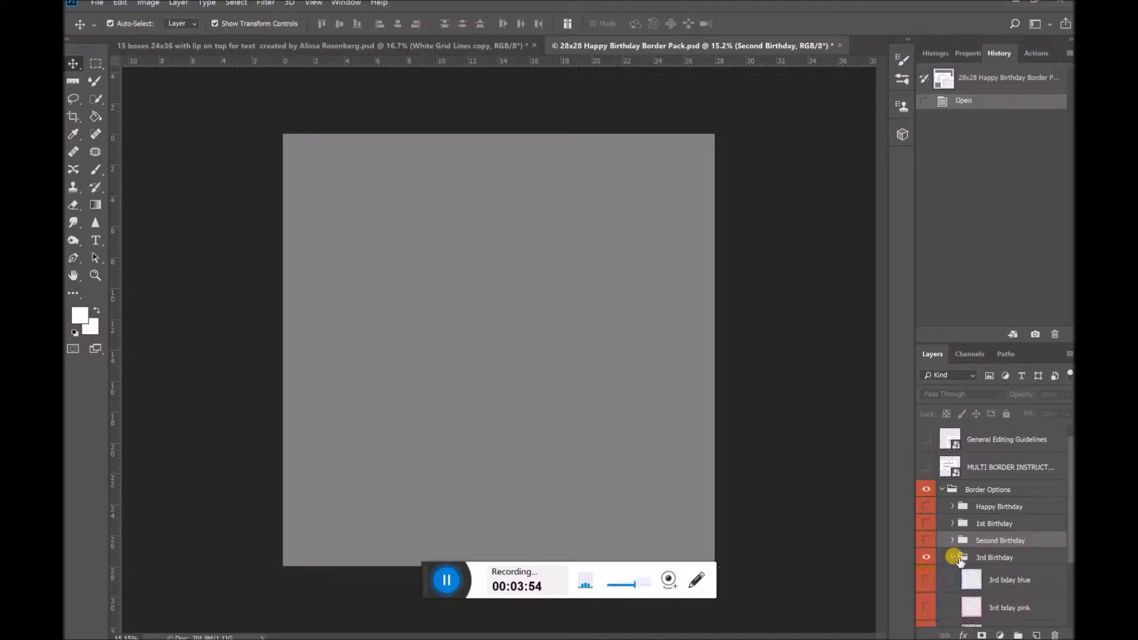
{"action": "scroll", "coordinate": [966, 533], "scroll_direction": "down", "scroll_amount": 1}
{"action": "scroll", "coordinate": [967, 522], "scroll_direction": "down", "scroll_amount": 2}
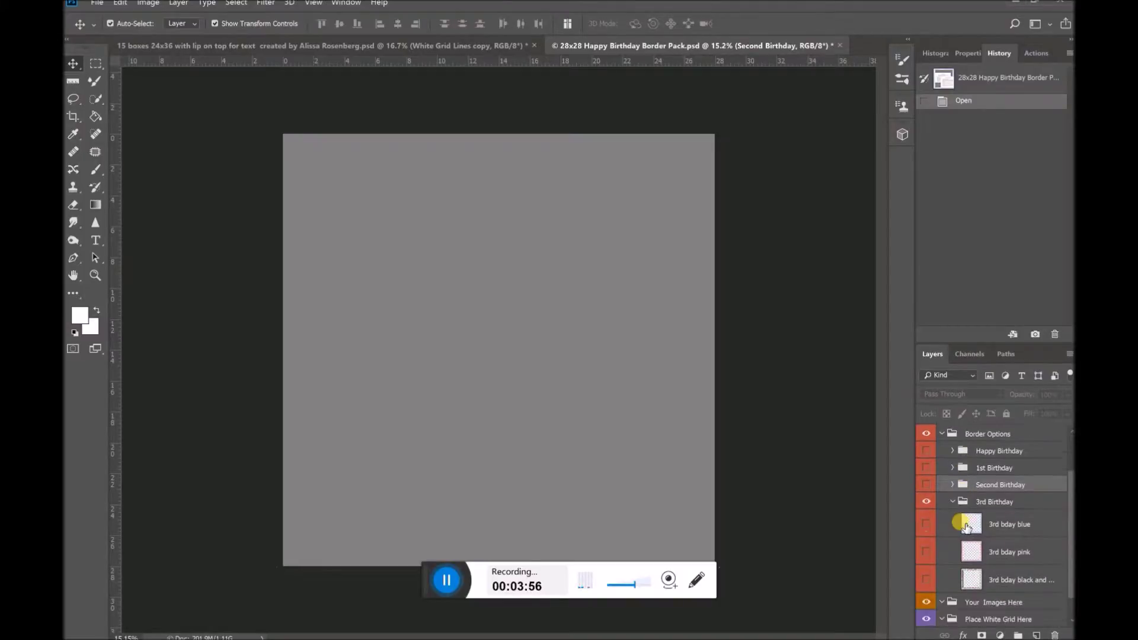
Preview the 3rd Birthday borders in blue, pink, and black and white, hide all three, and collapse the group.
{"action": "left_click", "coordinate": [934, 500]}
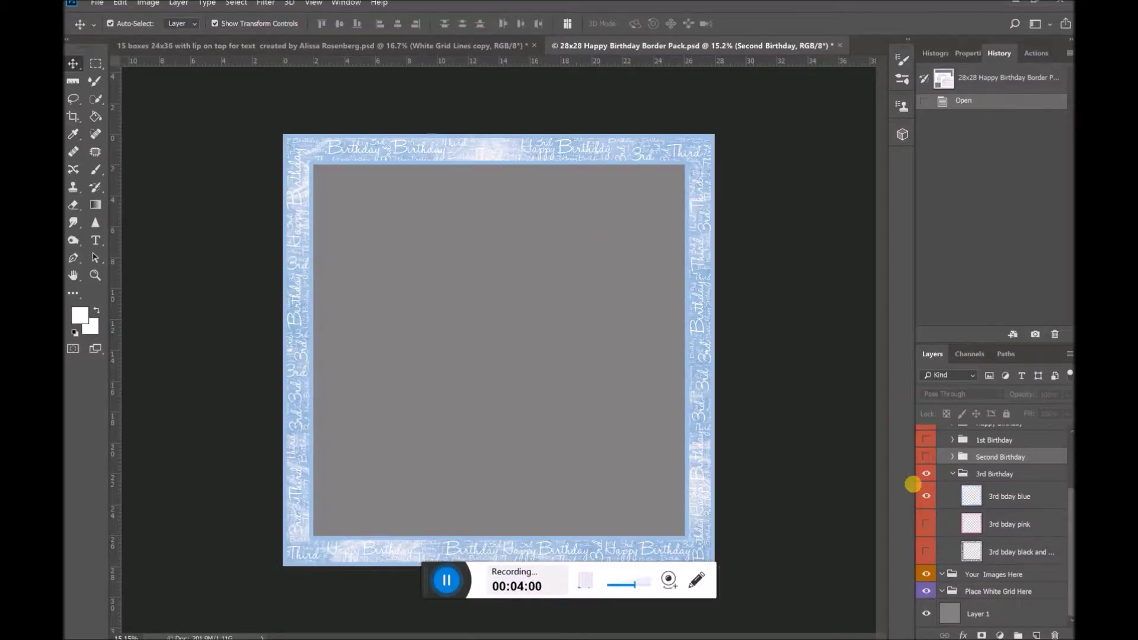
{"action": "left_click", "coordinate": [929, 524]}
{"action": "left_click", "coordinate": [928, 500]}
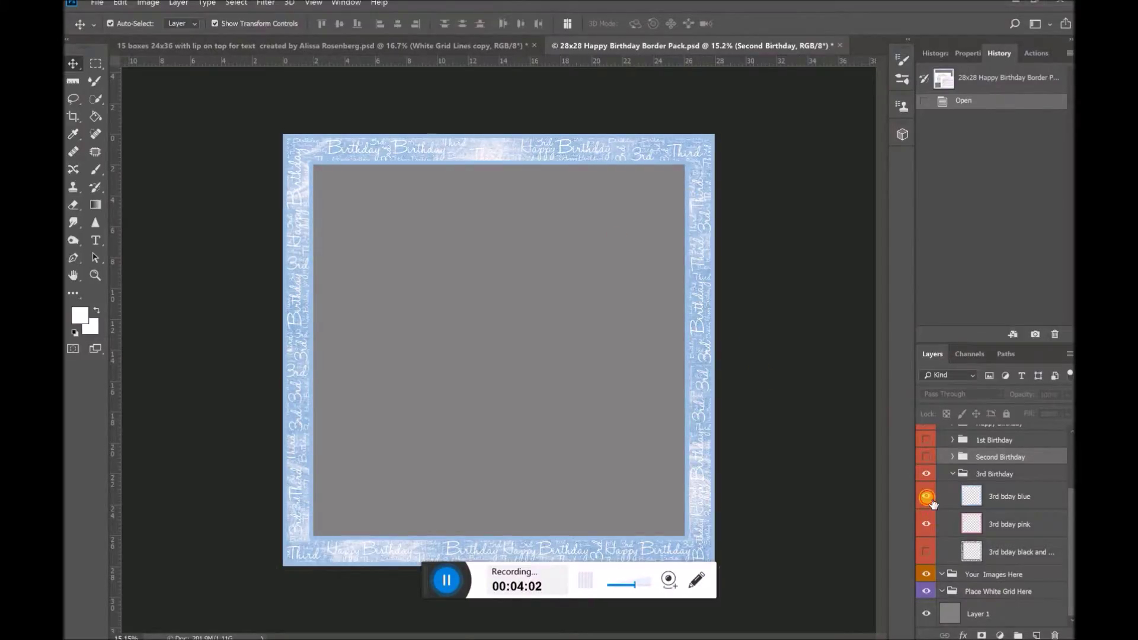
{"action": "left_click", "coordinate": [926, 554]}
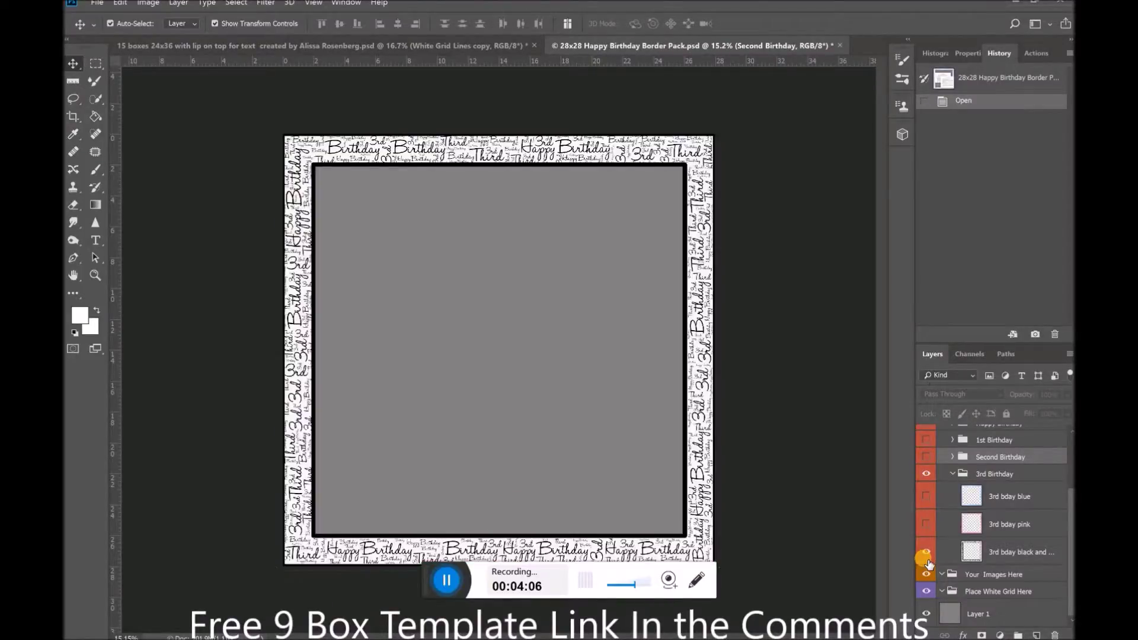
{"action": "left_click", "coordinate": [926, 552]}
{"action": "left_click", "coordinate": [952, 474]}
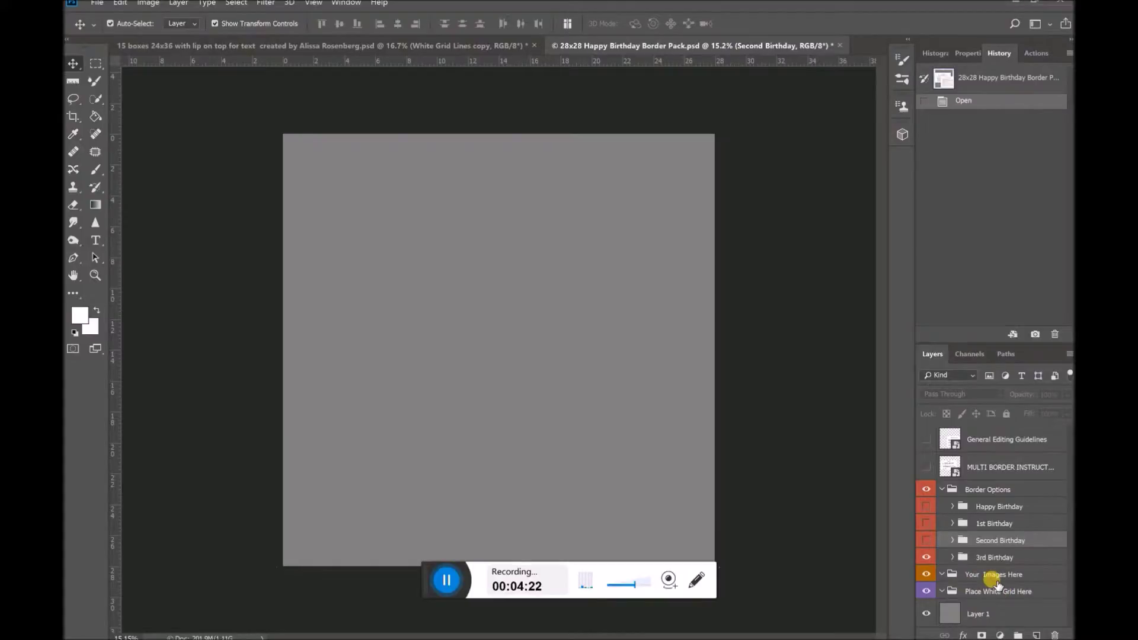
Move the Your Images Here group below the Place White Grid Here group and collapse the Border Options group.
{"action": "left_click_drag", "start_coordinate": [999, 581], "coordinate": [997, 604]}
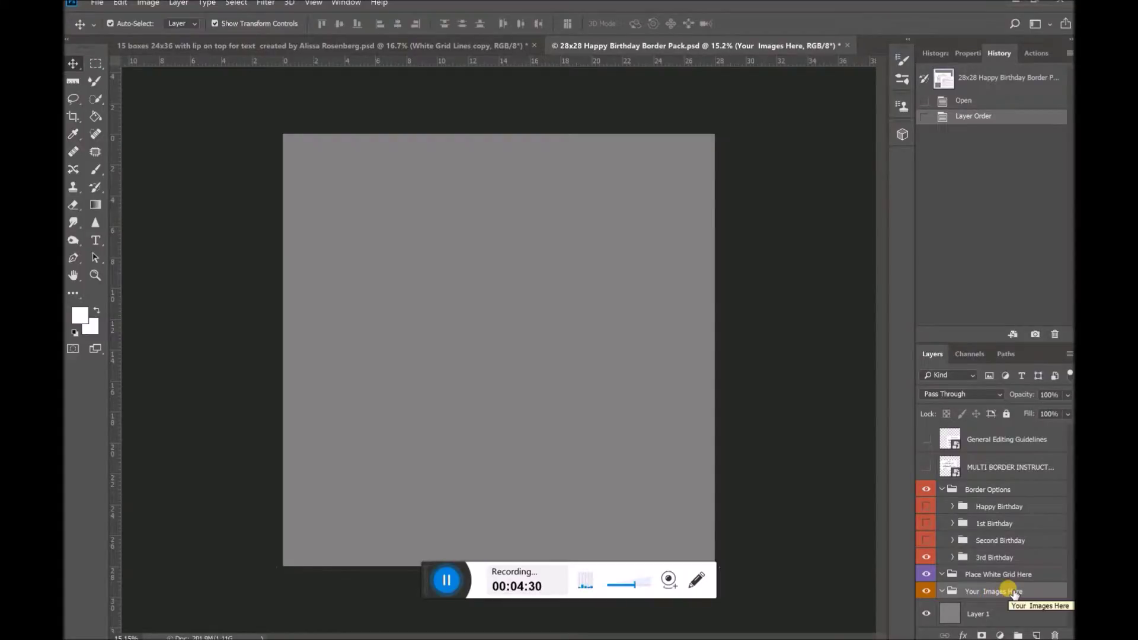
{"action": "left_click", "coordinate": [943, 575]}
{"action": "left_click", "coordinate": [943, 574]}
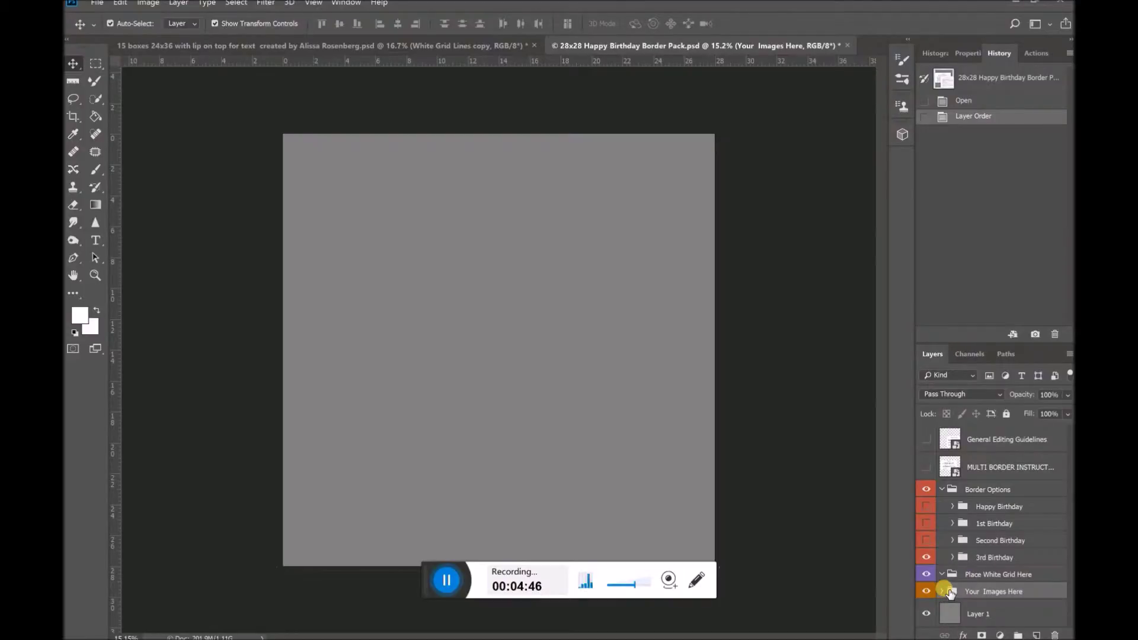
{"action": "left_click", "coordinate": [944, 592]}
{"action": "left_click", "coordinate": [942, 489]}
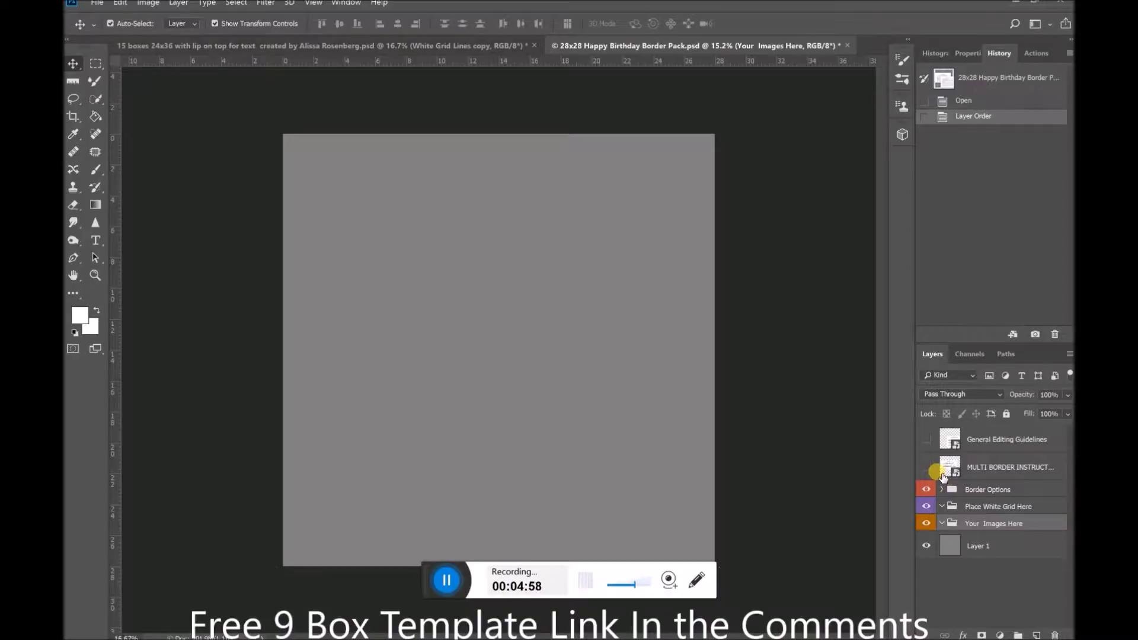
Expand the Border Options group and show the Happy Birthday border group.
{"action": "left_click", "coordinate": [942, 490]}
{"action": "left_click", "coordinate": [926, 506]}
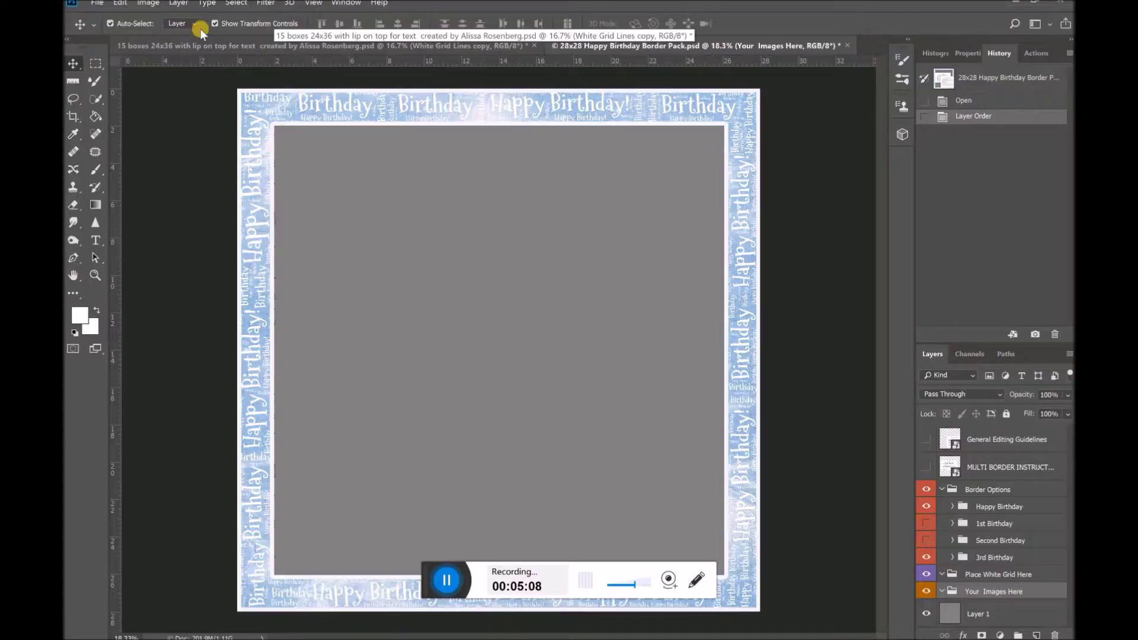
Start placing an embedded file and browse to the Sample Pictures folder within INSIDE THE BOX.
{"action": "left_click", "coordinate": [98, 3]}
{"action": "left_click", "coordinate": [99, 4]}
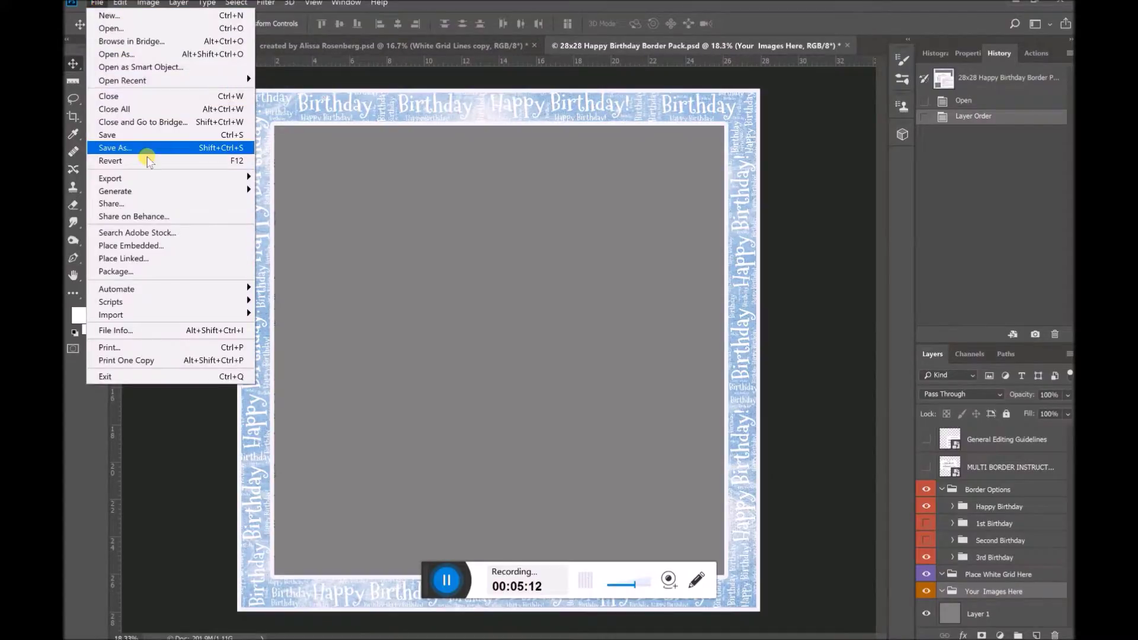
{"action": "left_click", "coordinate": [159, 245]}
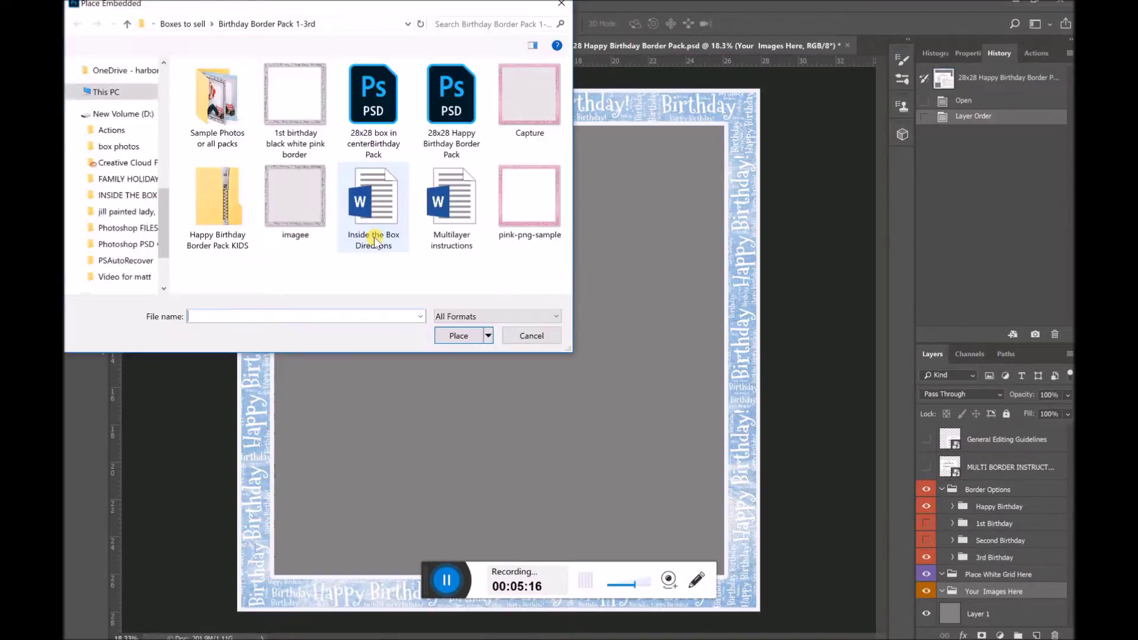
{"action": "double_click", "coordinate": [218, 104]}
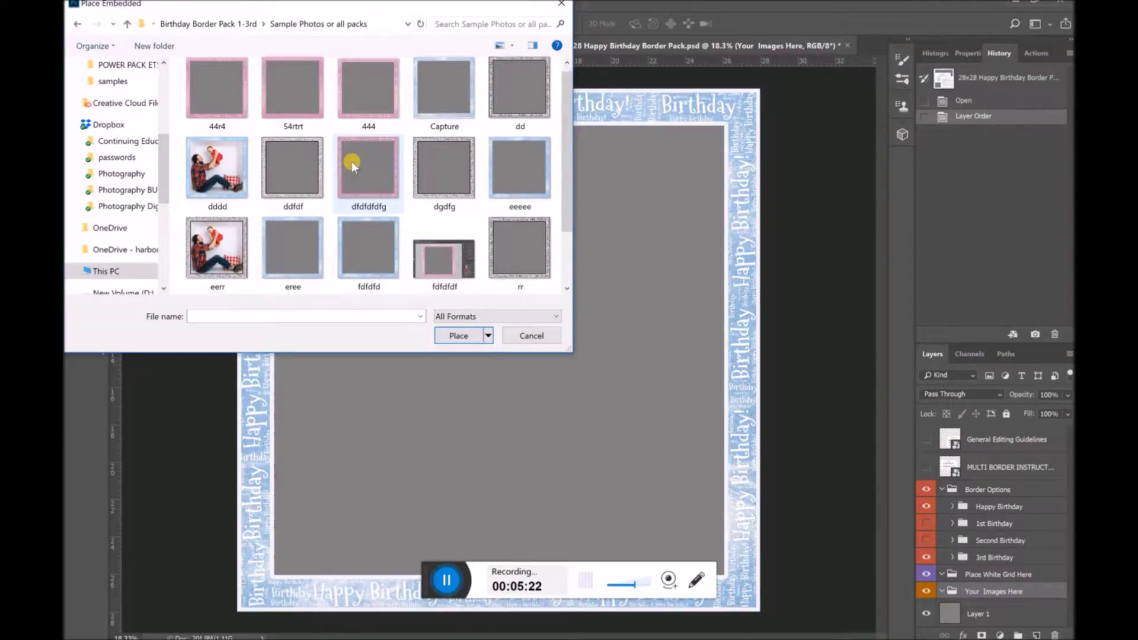
{"action": "left_click", "coordinate": [229, 22]}
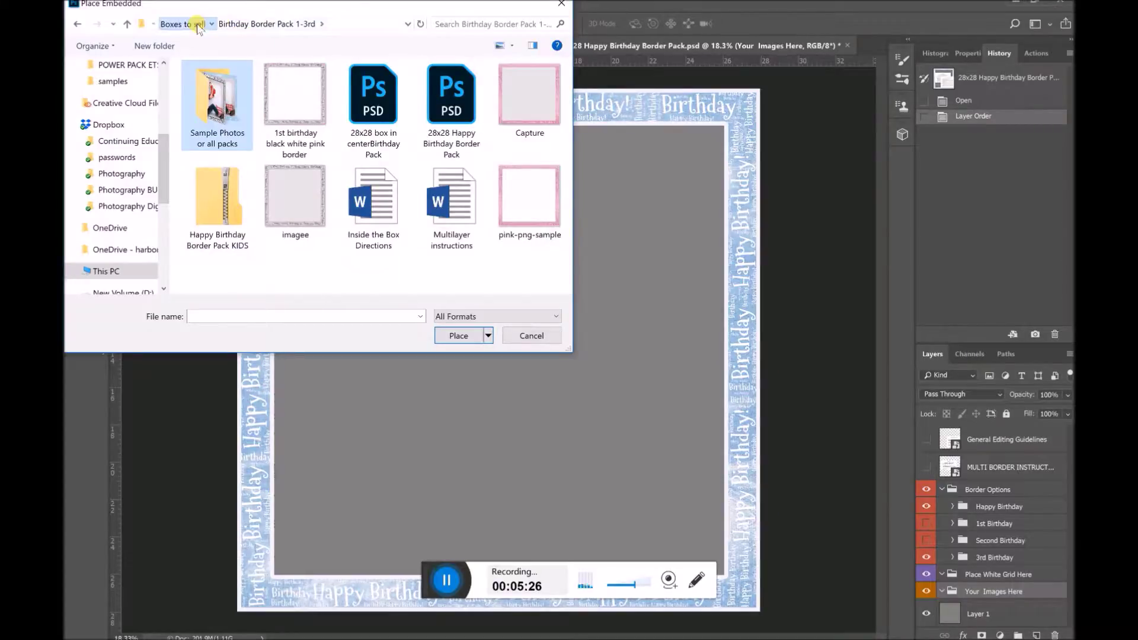
{"action": "left_click", "coordinate": [201, 25]}
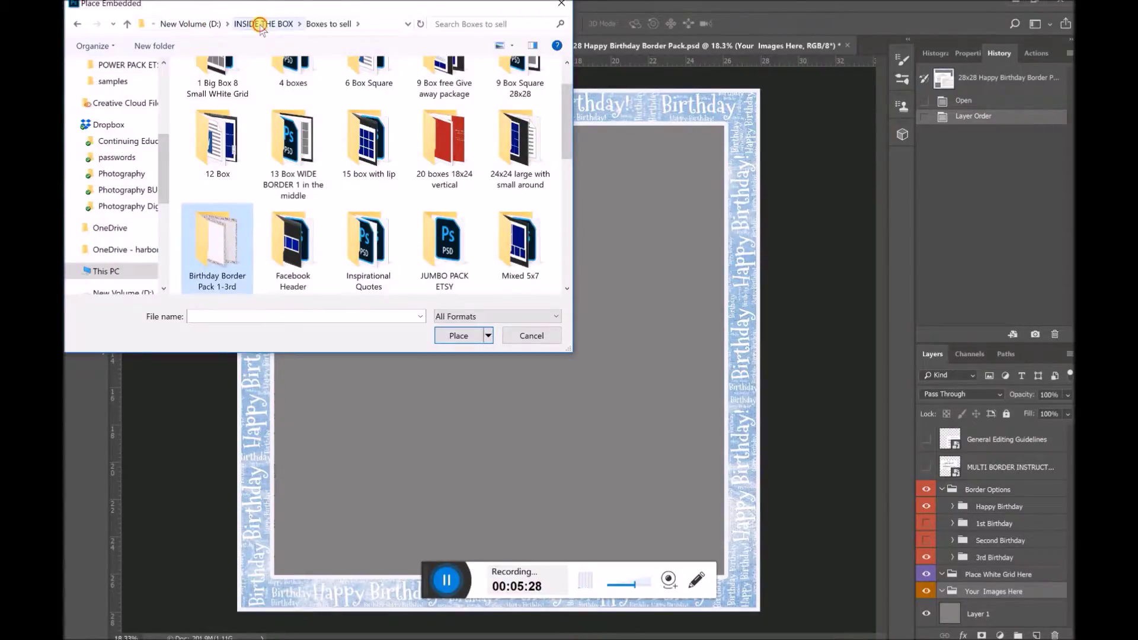
{"action": "left_click", "coordinate": [261, 23]}
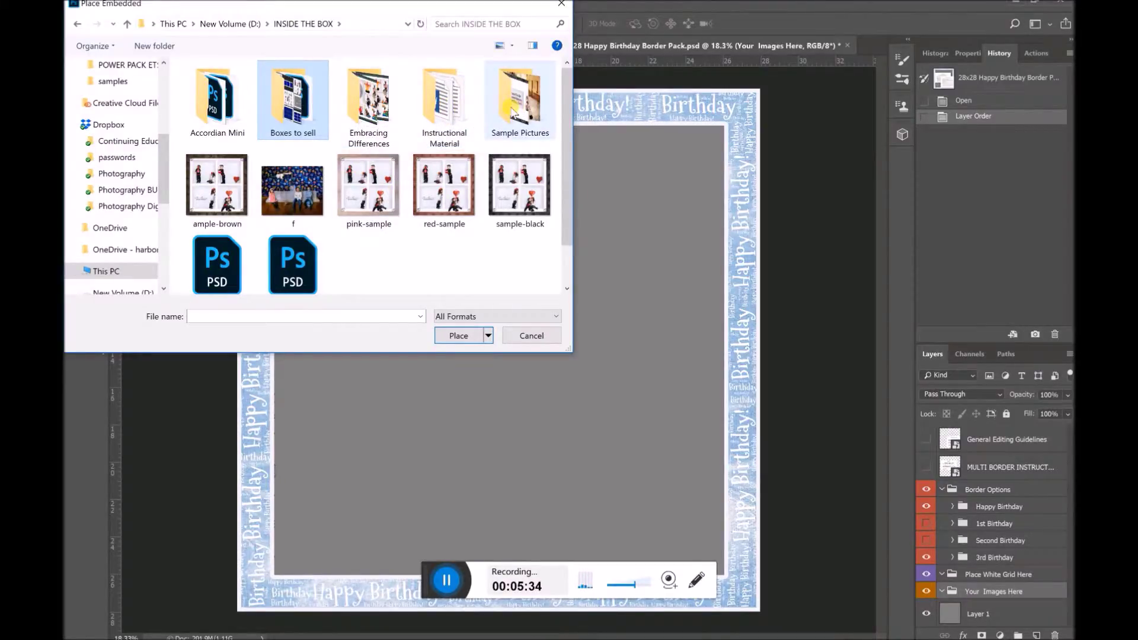
{"action": "double_click", "coordinate": [513, 112]}
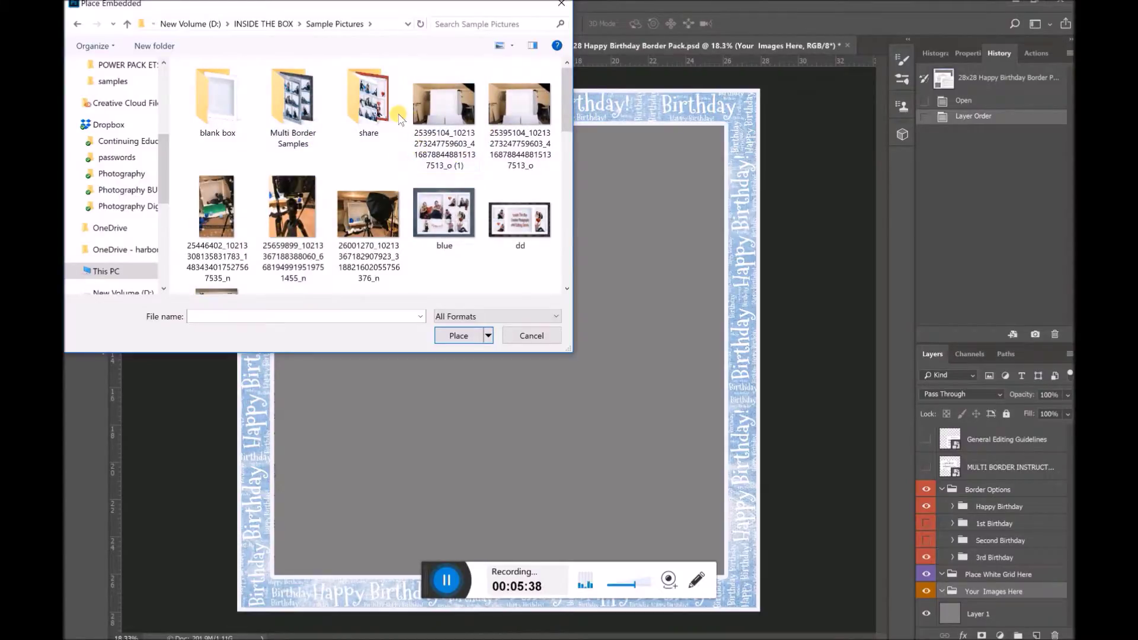
Look through the Sample Pictures folder and try to place the jpeg-freebie-friday image as an embedded file.
{"action": "scroll", "coordinate": [392, 137], "scroll_direction": "down", "scroll_amount": 5}
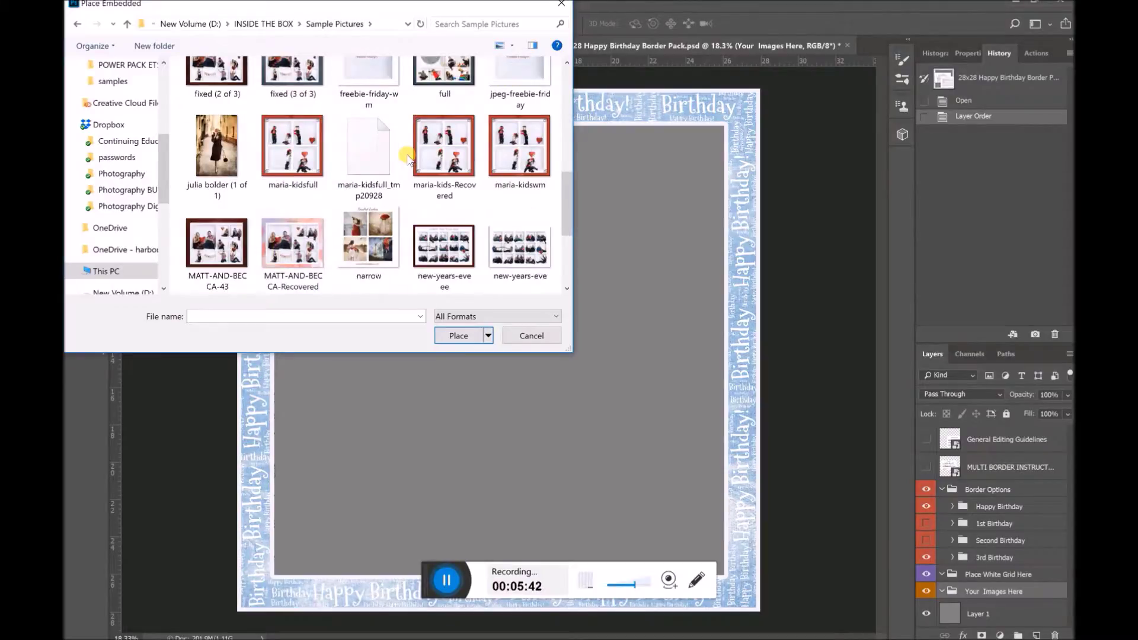
{"action": "scroll", "coordinate": [408, 157], "scroll_direction": "down", "scroll_amount": 1}
{"action": "scroll", "coordinate": [408, 155], "scroll_direction": "up", "scroll_amount": 2}
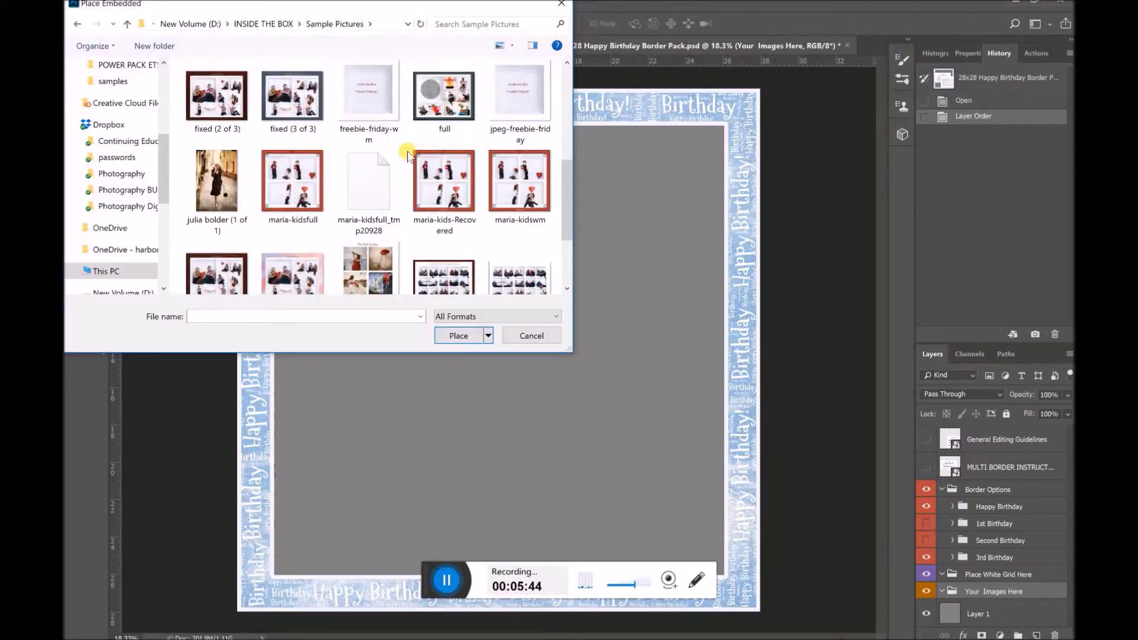
{"action": "scroll", "coordinate": [408, 155], "scroll_direction": "up", "scroll_amount": 1}
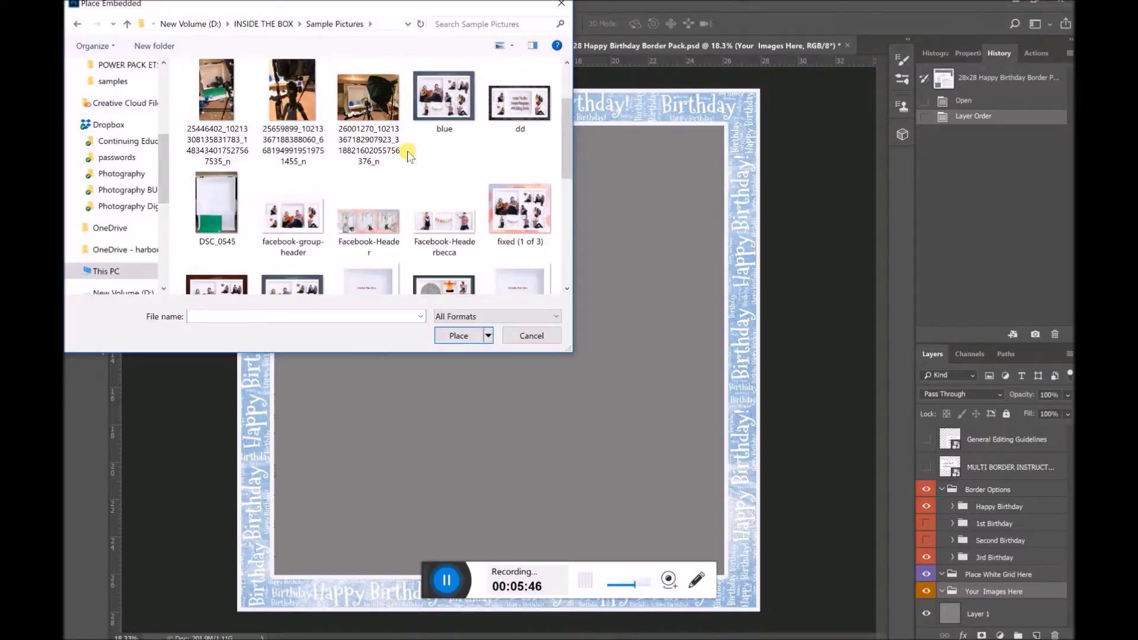
{"action": "scroll", "coordinate": [424, 130], "scroll_direction": "down", "scroll_amount": 1}
{"action": "scroll", "coordinate": [423, 132], "scroll_direction": "down", "scroll_amount": 3}
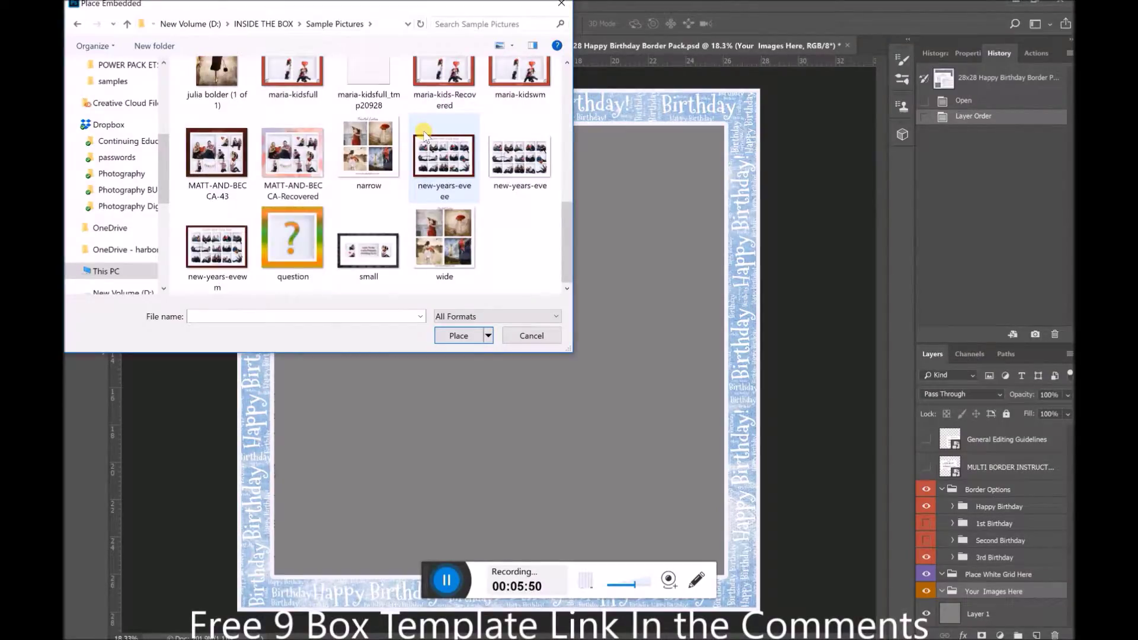
{"action": "scroll", "coordinate": [439, 154], "scroll_direction": "up", "scroll_amount": 2}
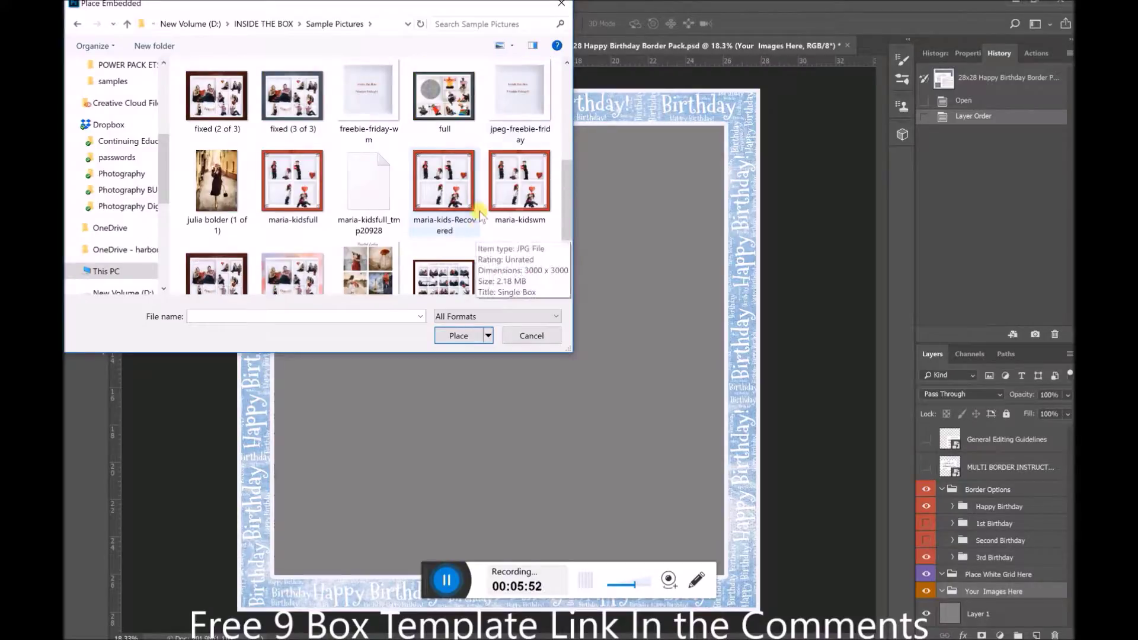
{"action": "left_click", "coordinate": [515, 102]}
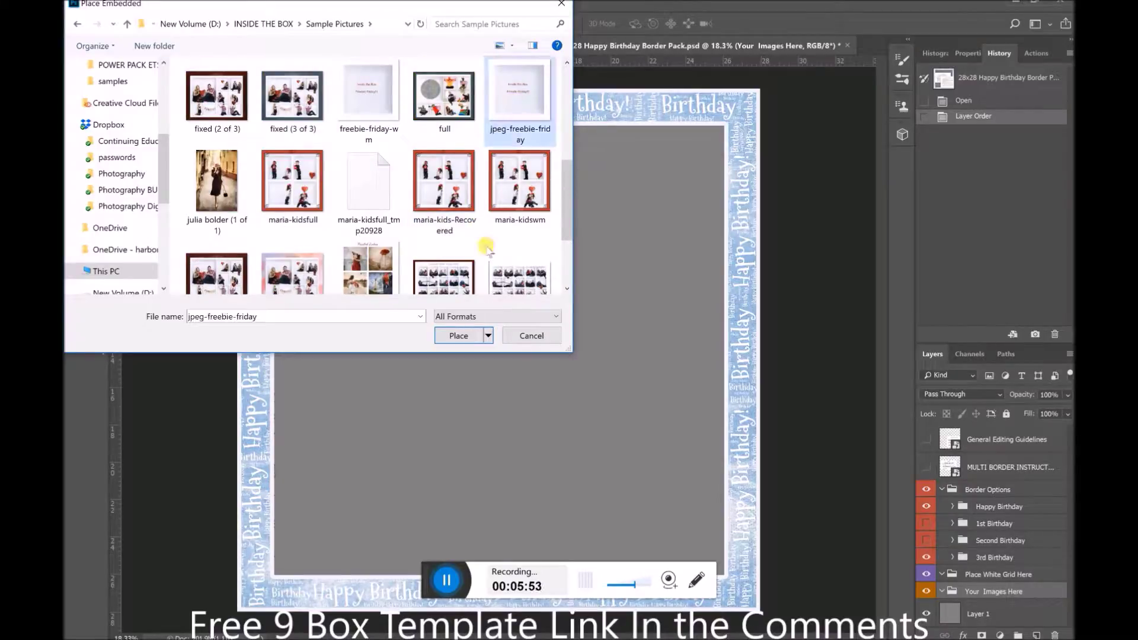
{"action": "left_click", "coordinate": [458, 337]}
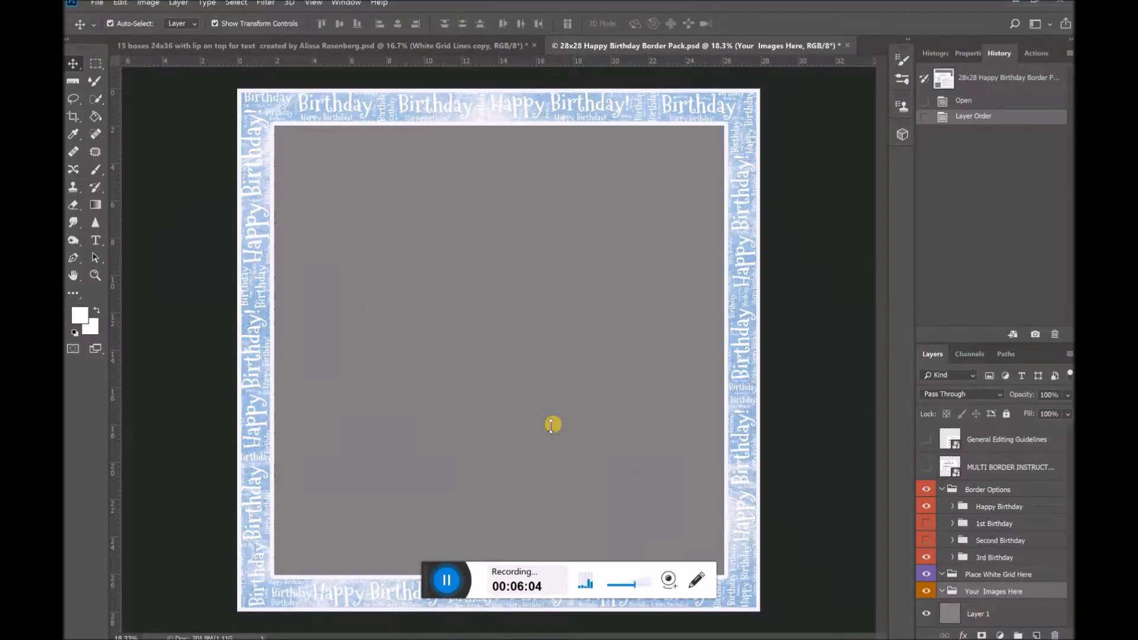
{"action": "key", "text": "alt+Tab"}
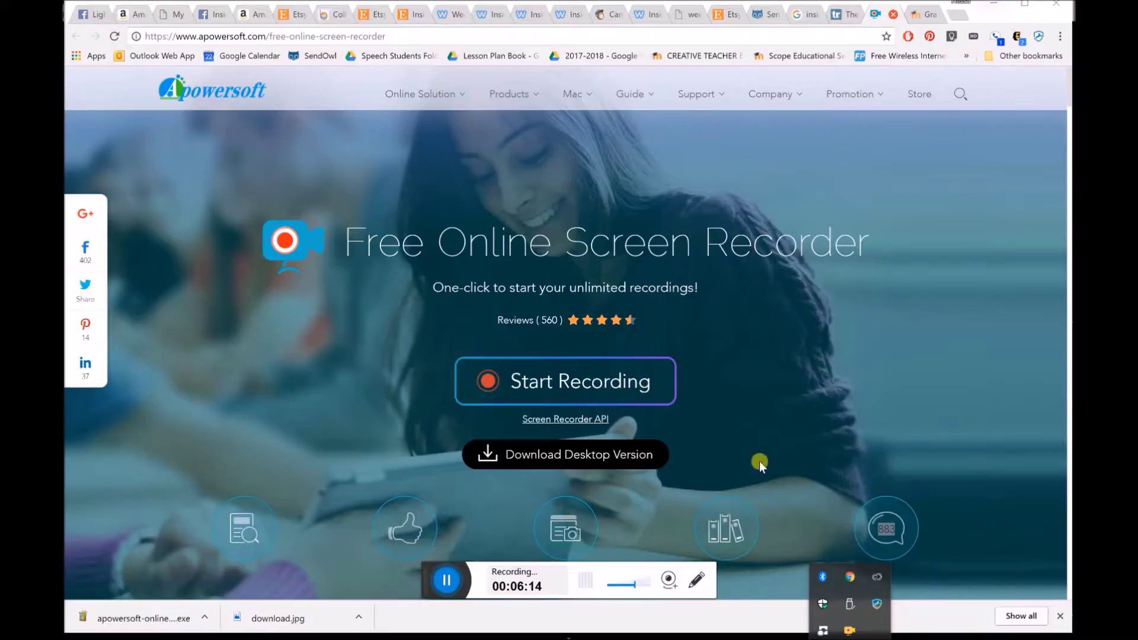
{"action": "left_click", "coordinate": [780, 427]}
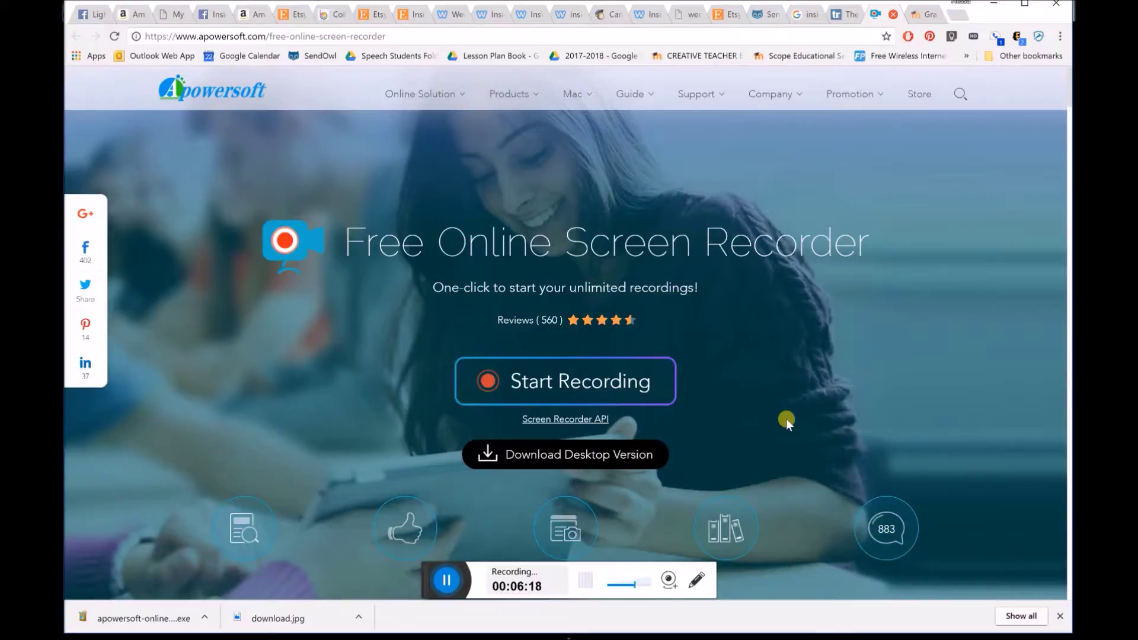
{"action": "key", "text": "alt+Tab"}
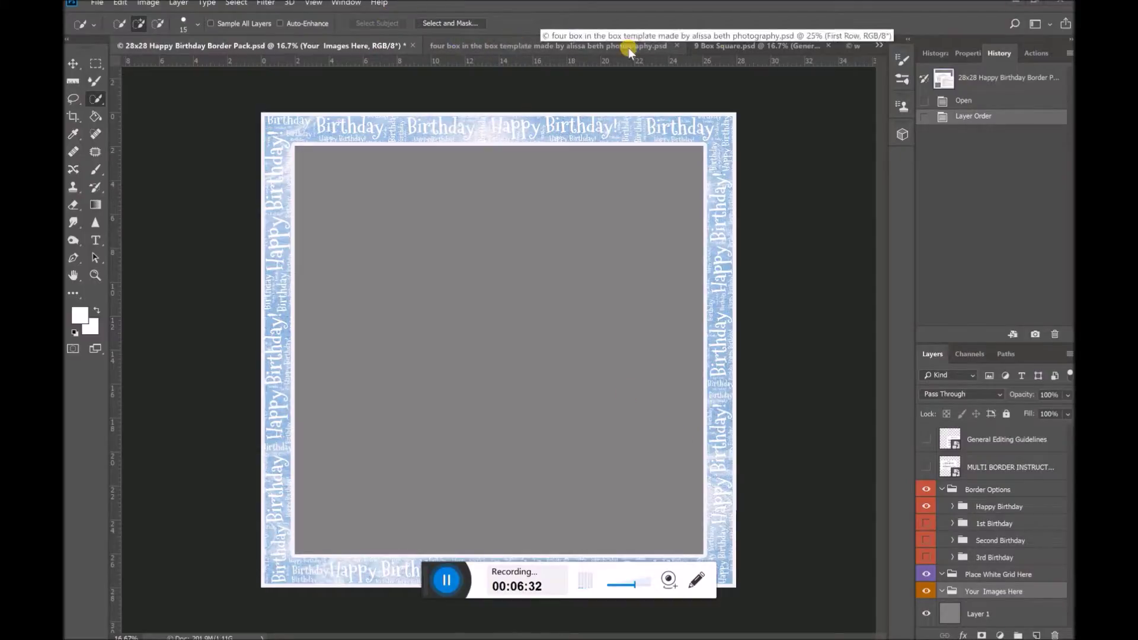
Bring up the open whiteu.jpg document and examine the whole photo collage.
{"action": "left_click", "coordinate": [881, 44]}
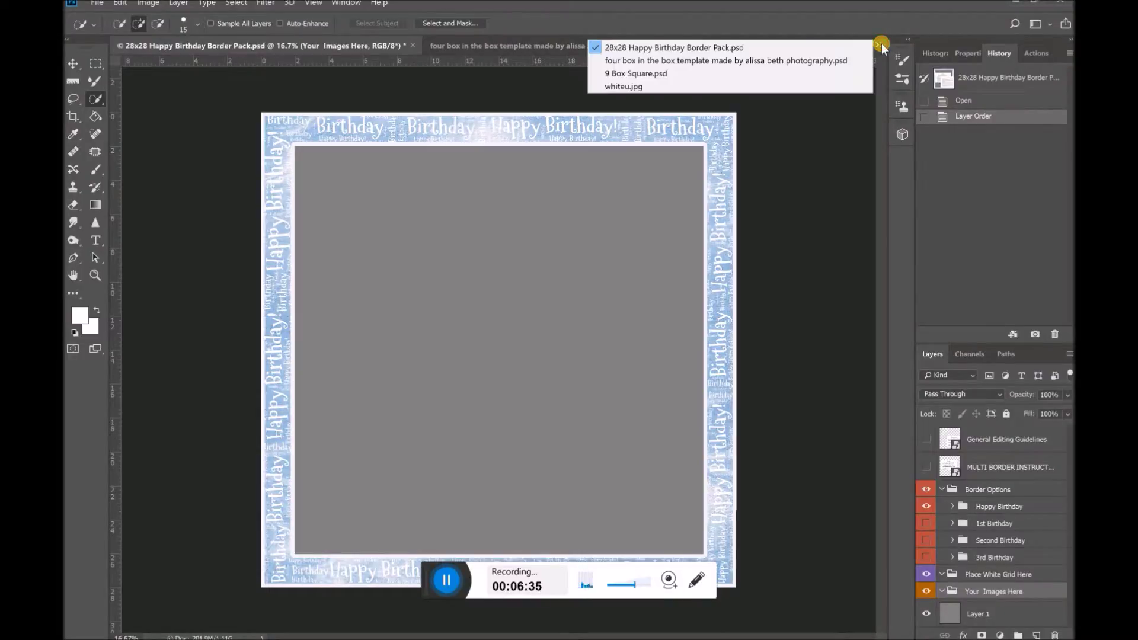
{"action": "left_click", "coordinate": [806, 89]}
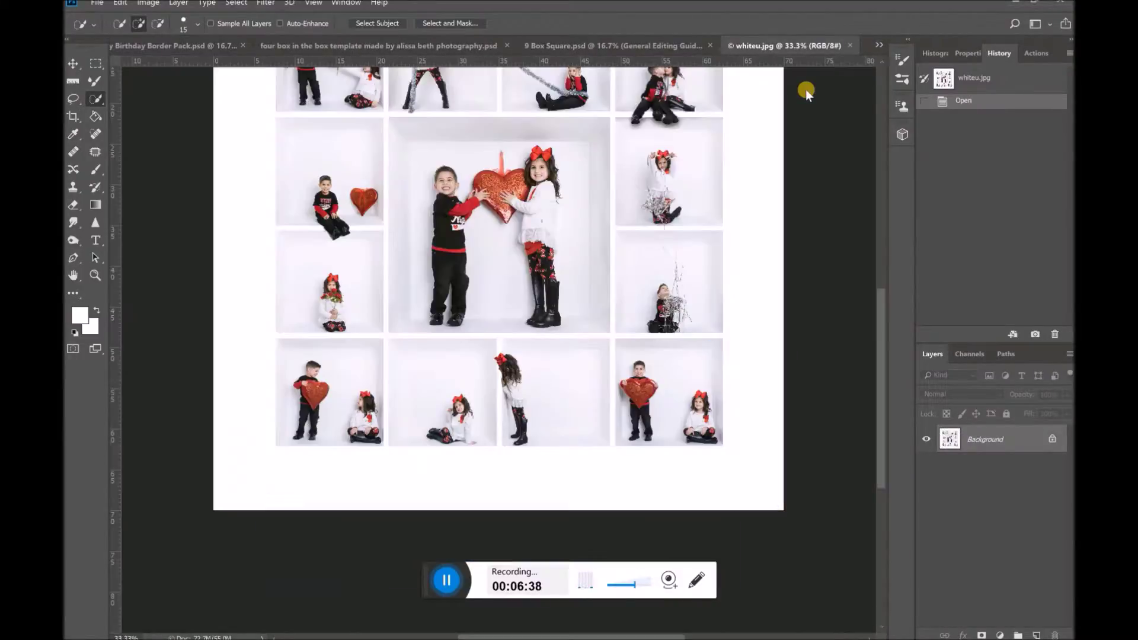
{"action": "scroll", "coordinate": [811, 193], "scroll_direction": "up", "scroll_amount": 2}
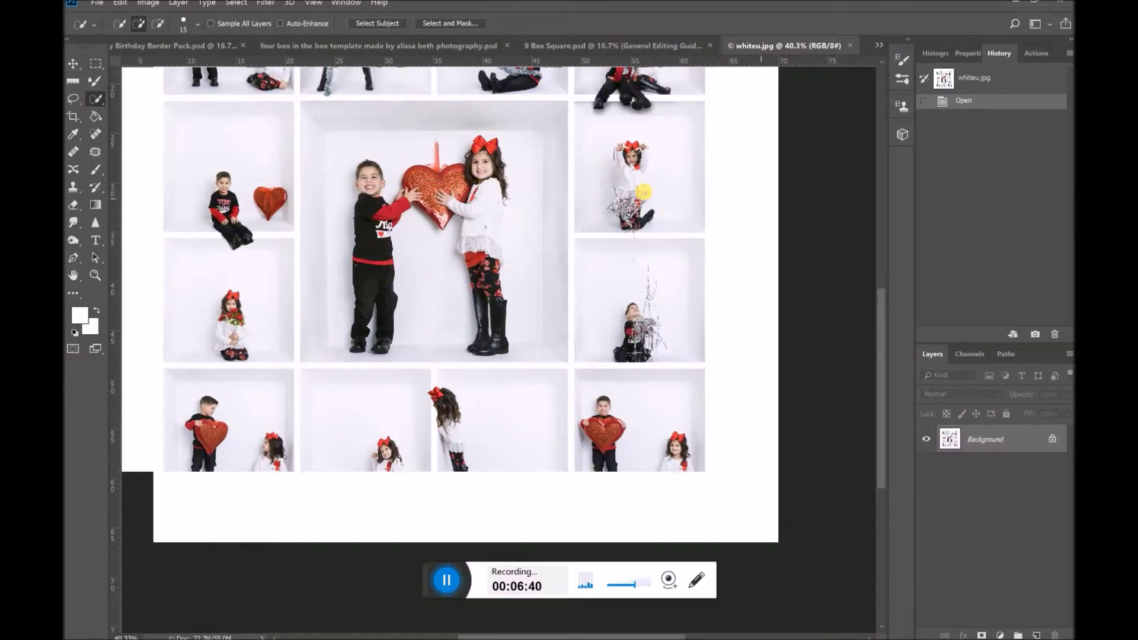
{"action": "scroll", "coordinate": [670, 208], "scroll_direction": "down", "scroll_amount": 3}
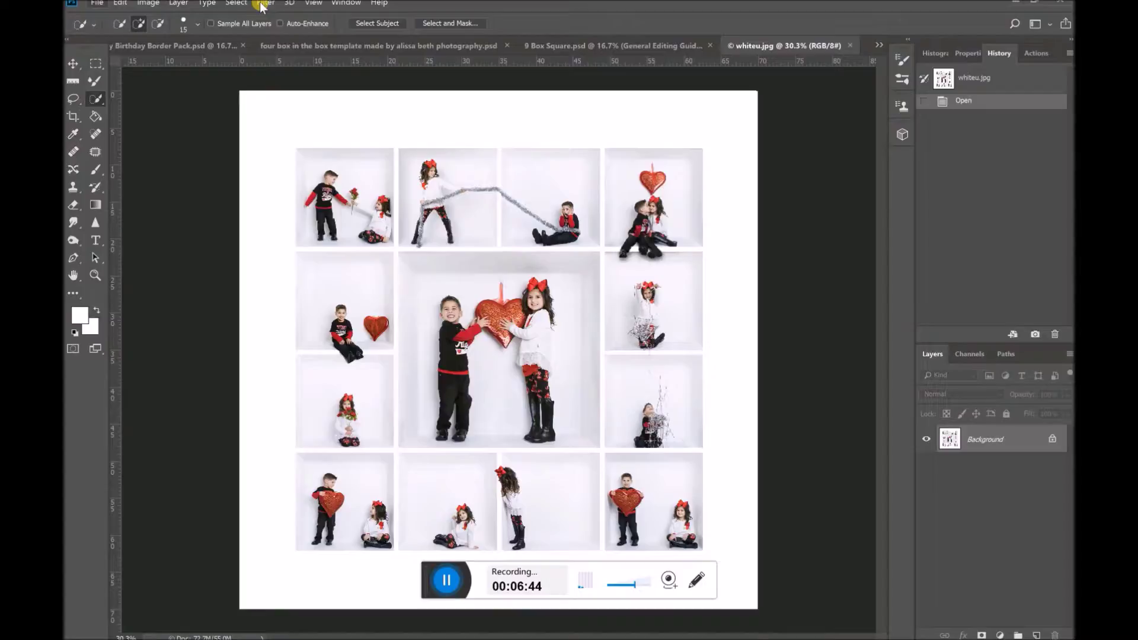
Place the whiteu image as an embedded object in the 28x28 Happy Birthday Border Pack document.
{"action": "left_click", "coordinate": [166, 46]}
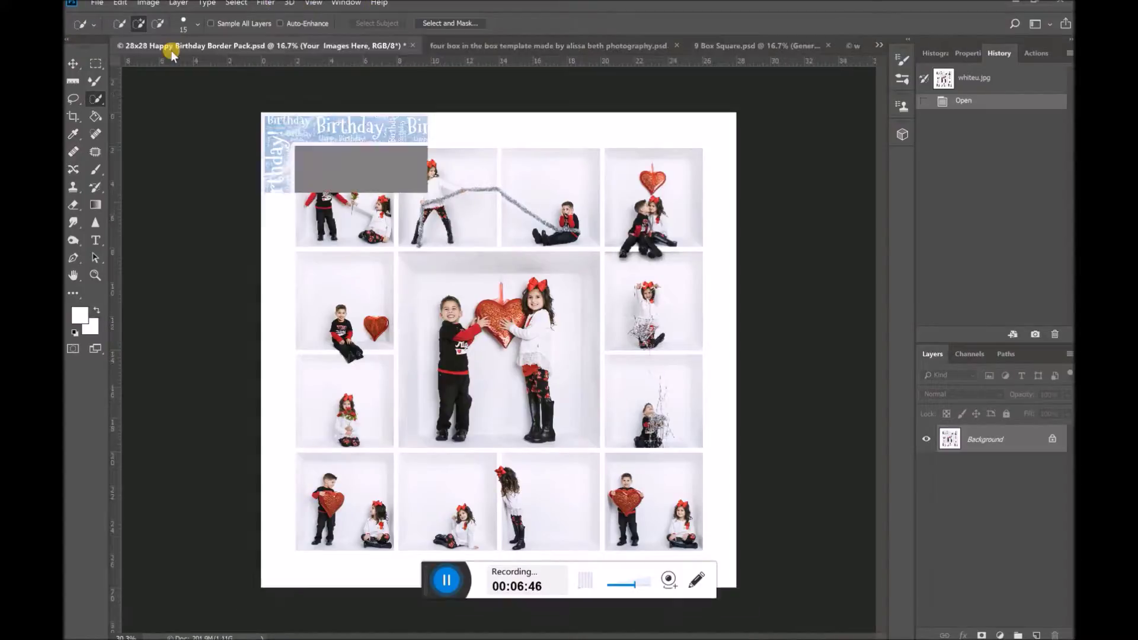
{"action": "left_click", "coordinate": [96, 5]}
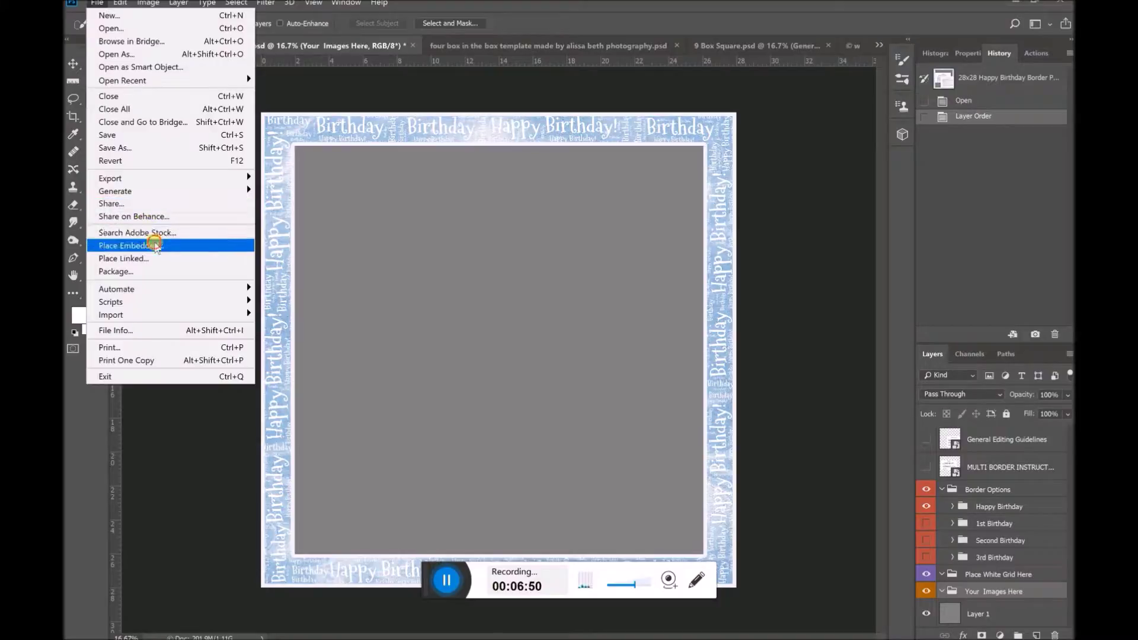
{"action": "left_click", "coordinate": [154, 244]}
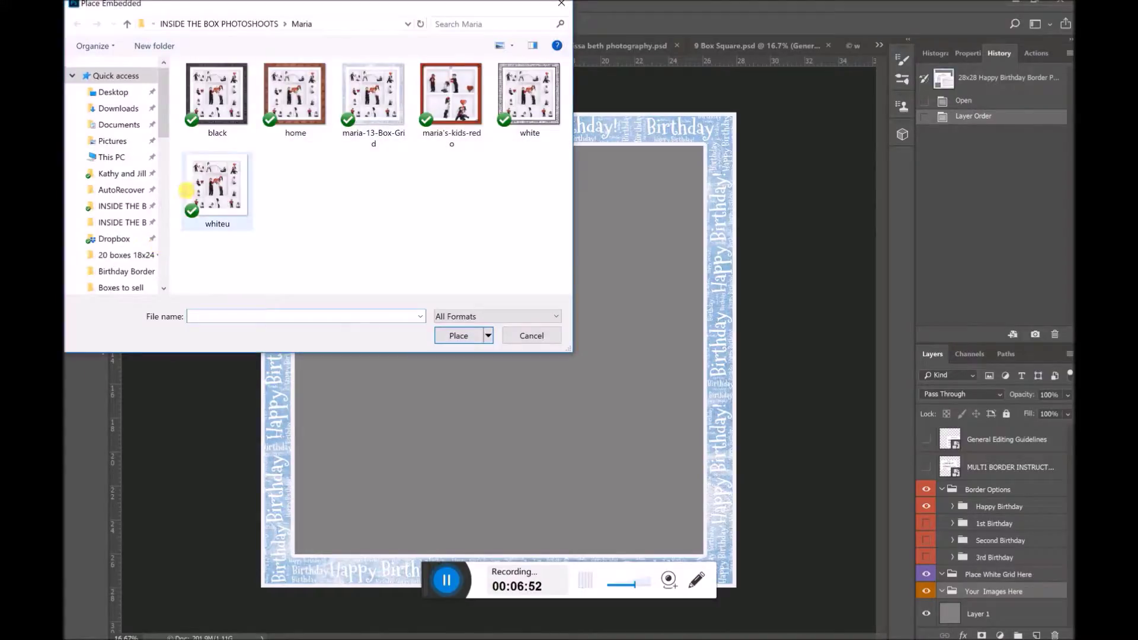
{"action": "left_click", "coordinate": [212, 185]}
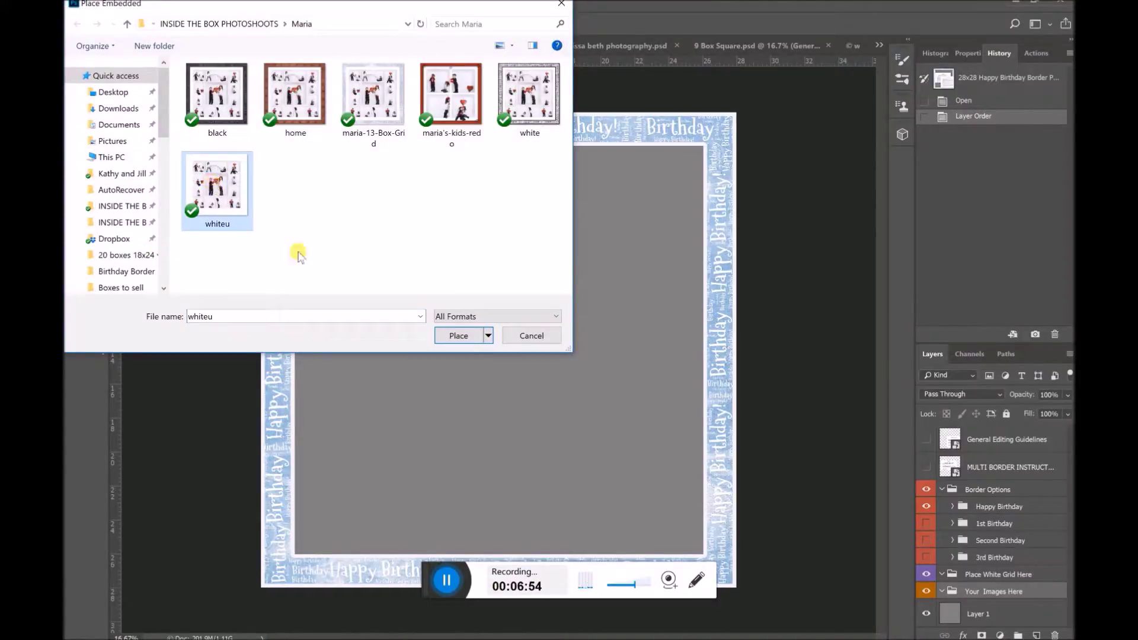
{"action": "left_click", "coordinate": [460, 337]}
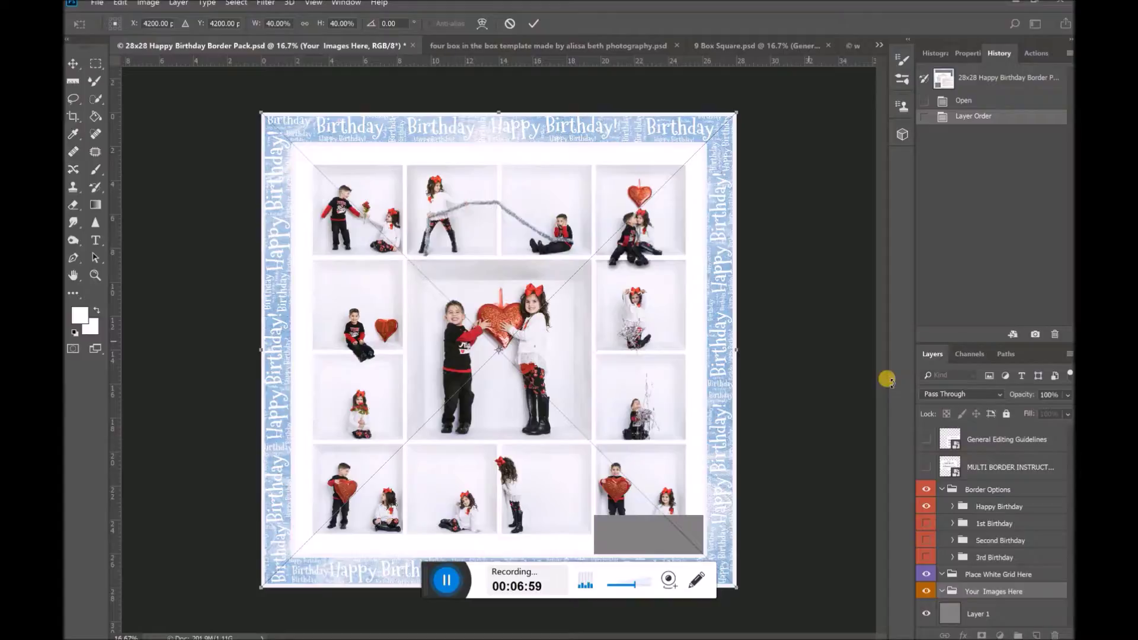
{"action": "left_click", "coordinate": [530, 25]}
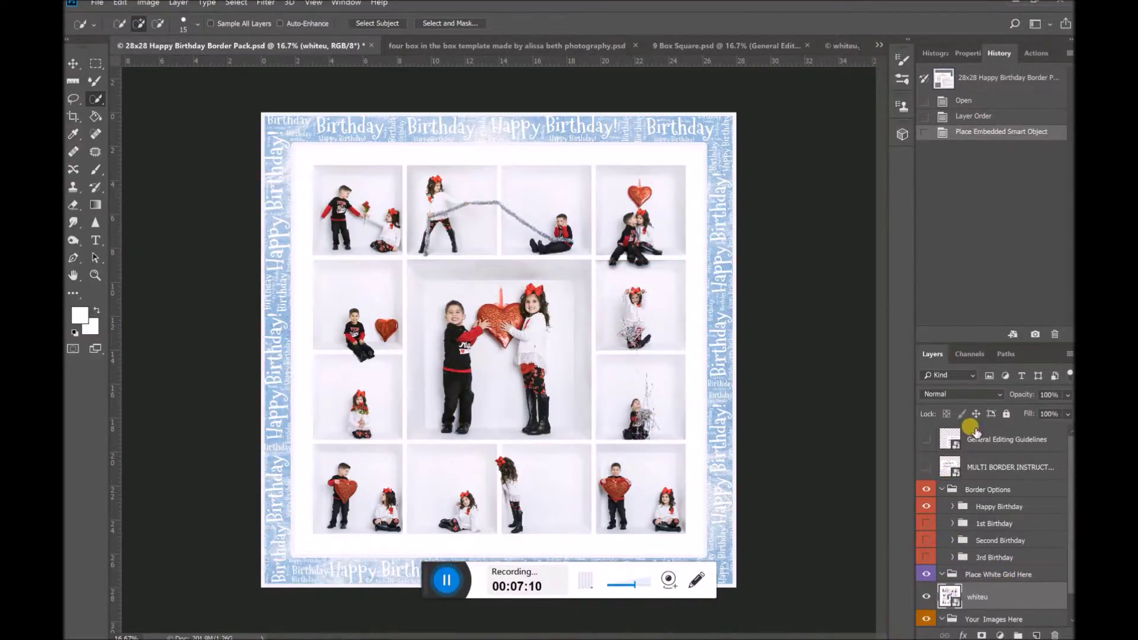
Hide the placed whiteu layer under the Place White Grid Here group and show it again.
{"action": "mouse_move", "coordinate": [999, 589]}
{"action": "left_mouse_down"}
{"action": "mouse_move", "coordinate": [1000, 597]}
{"action": "mouse_move", "coordinate": [1008, 523]}
{"action": "mouse_move", "coordinate": [1013, 578]}
{"action": "left_mouse_up"}
{"action": "left_click", "coordinate": [927, 597]}
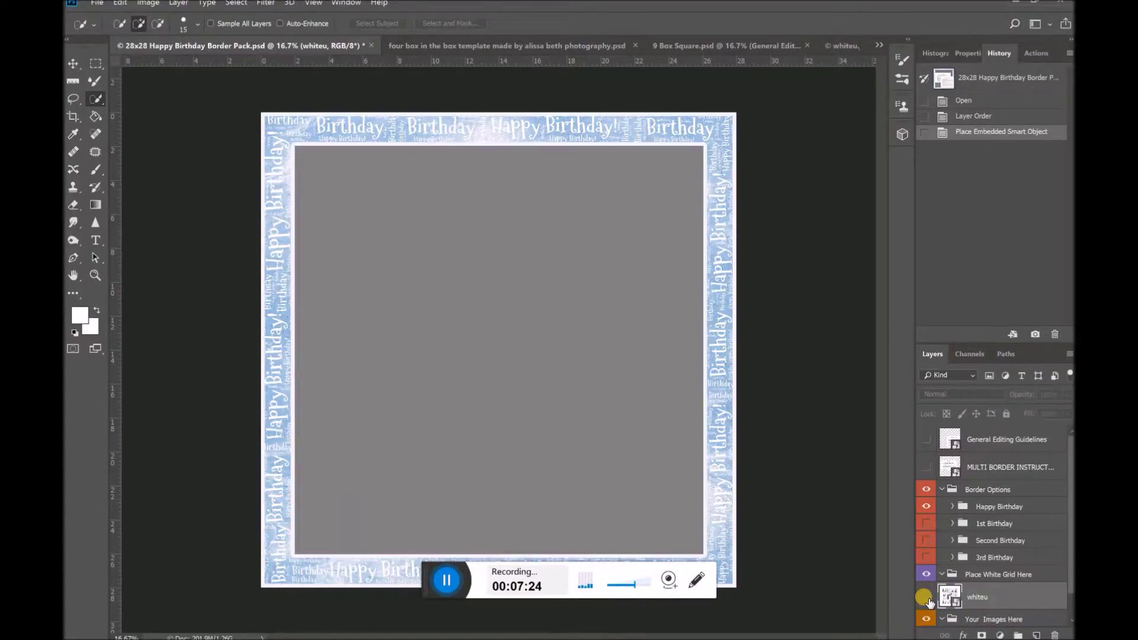
{"action": "left_click", "coordinate": [928, 598]}
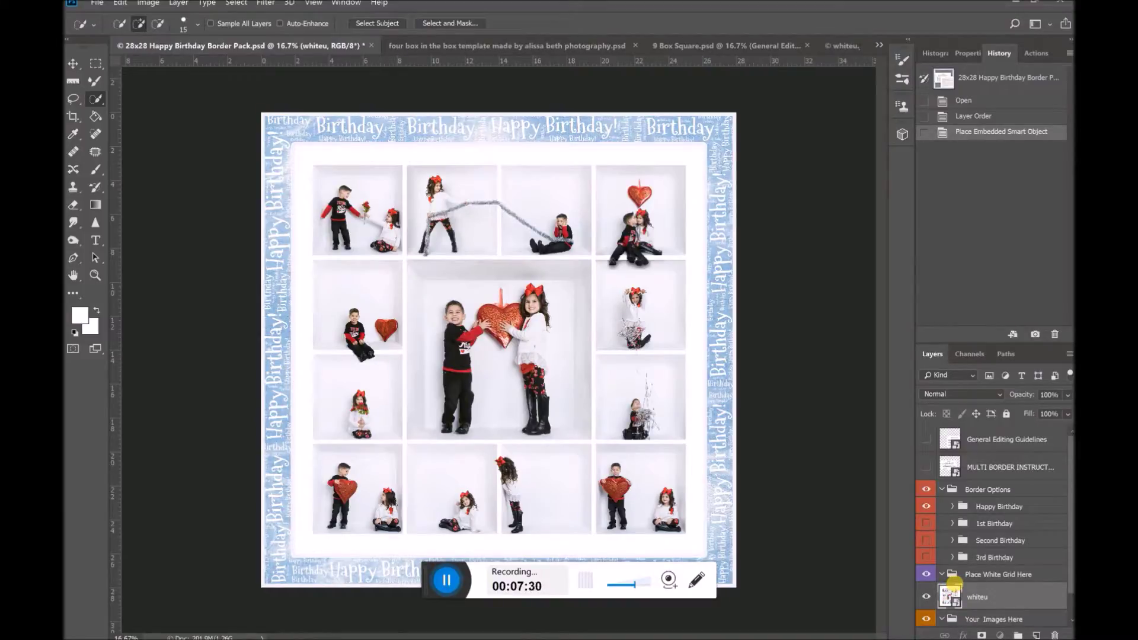
Scale the placed whiteu collage to 41.79%, center it within the birthday border, and invert its accidentally inverted colors back.
{"action": "key", "text": "ctrl+i"}
{"action": "key", "text": "ctrl+t"}
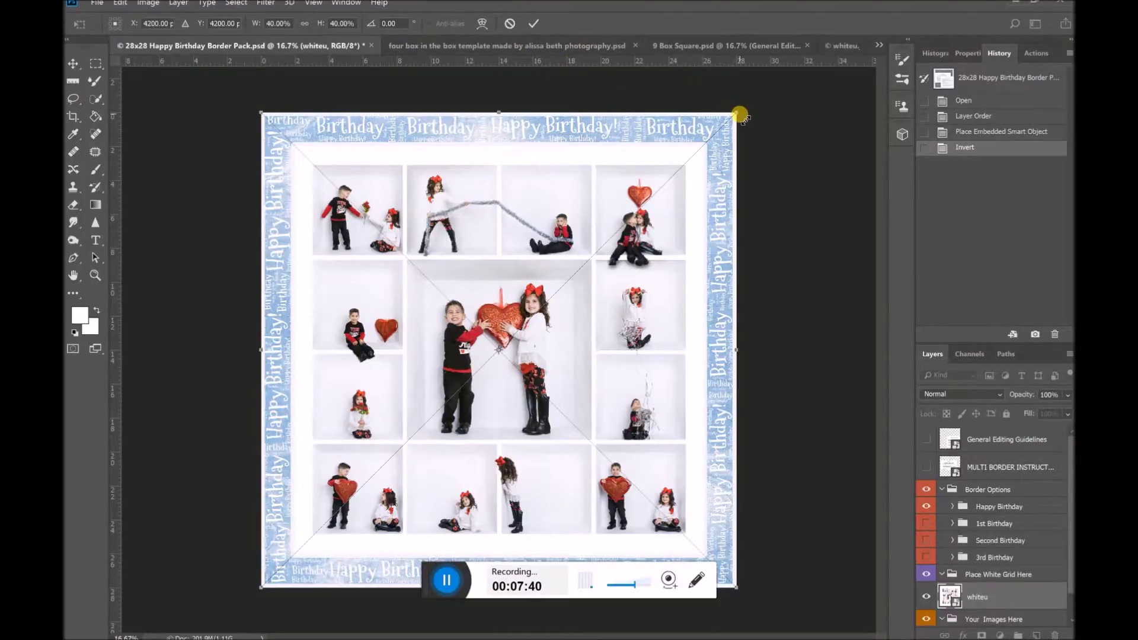
{"action": "left_click_drag", "start_coordinate": [738, 113], "coordinate": [758, 91]}
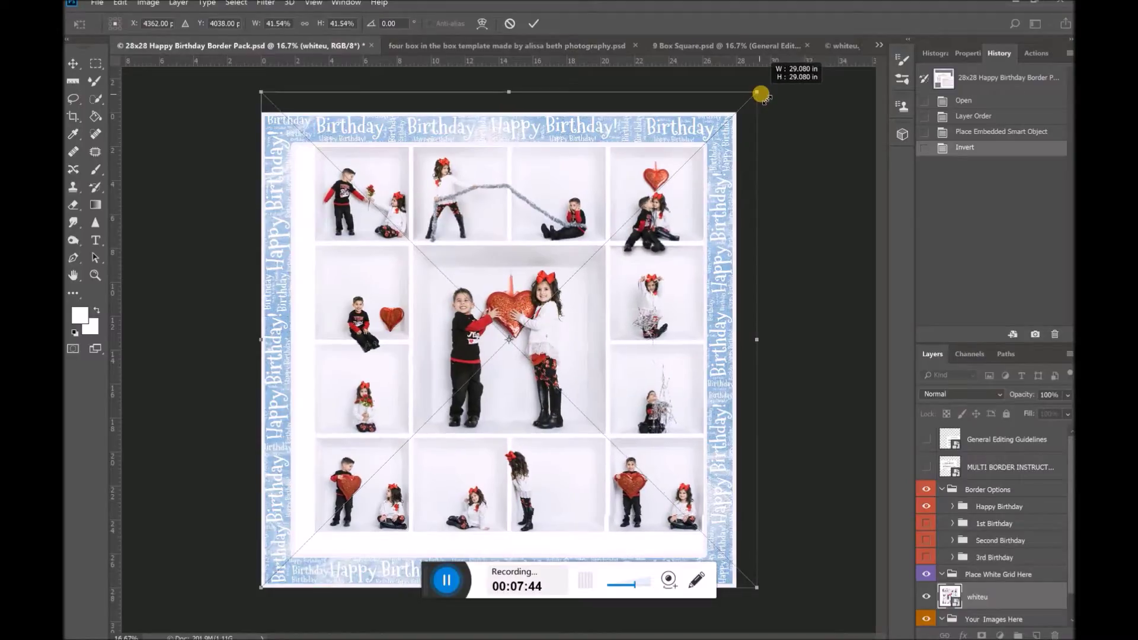
{"action": "left_click_drag", "start_coordinate": [666, 206], "coordinate": [655, 215]}
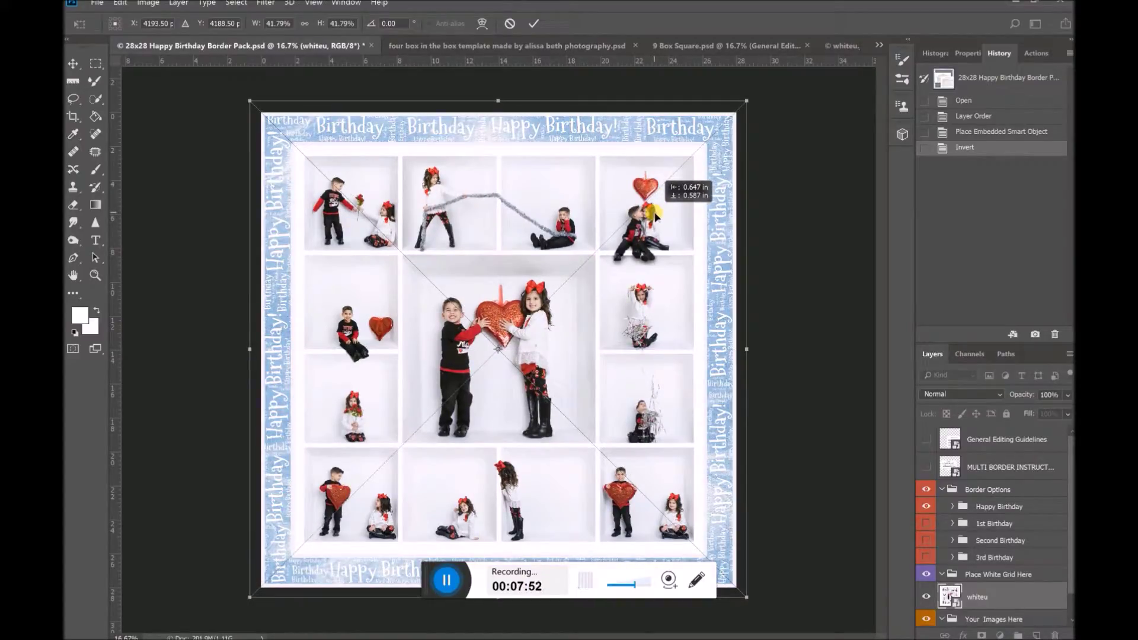
{"action": "left_click_drag", "start_coordinate": [657, 217], "coordinate": [656, 217]}
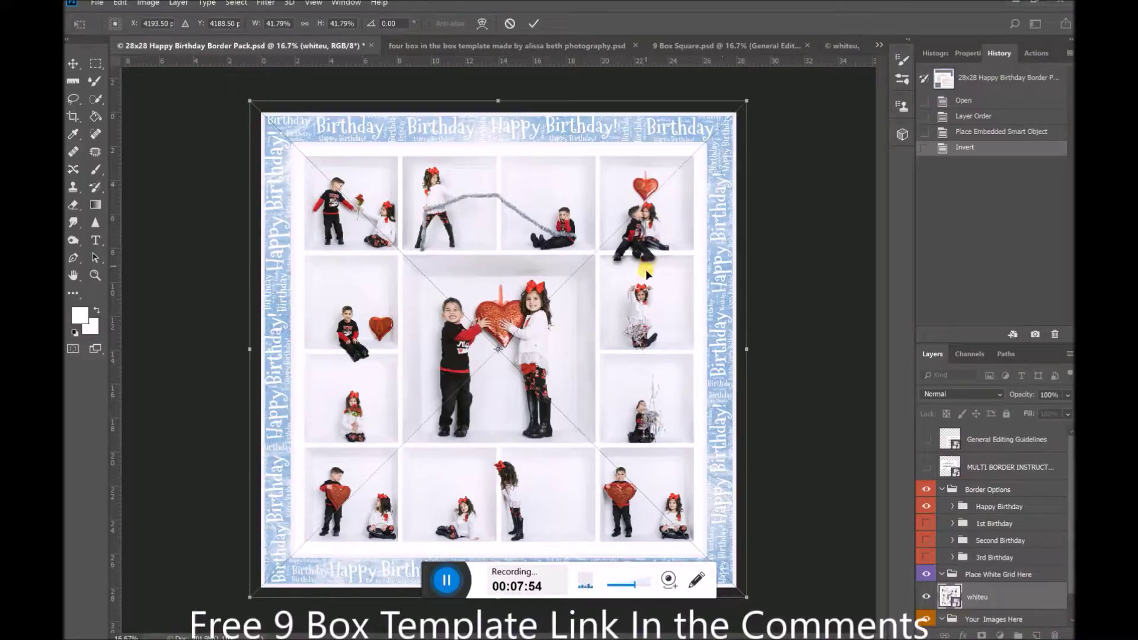
{"action": "left_click_drag", "start_coordinate": [651, 277], "coordinate": [651, 276]}
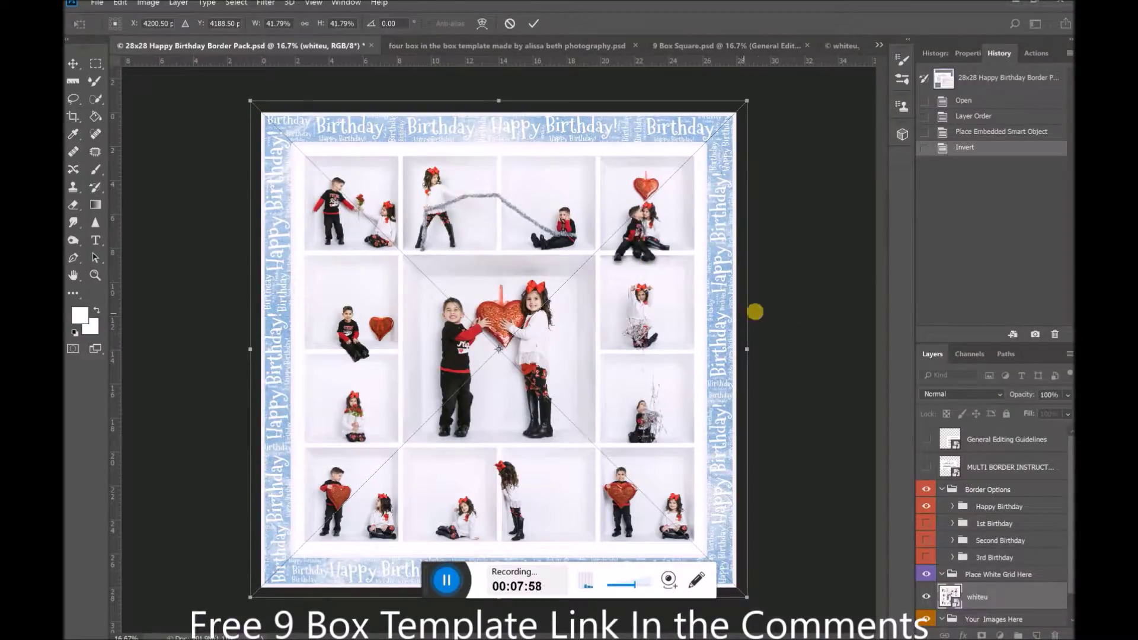
{"action": "left_click", "coordinate": [530, 24]}
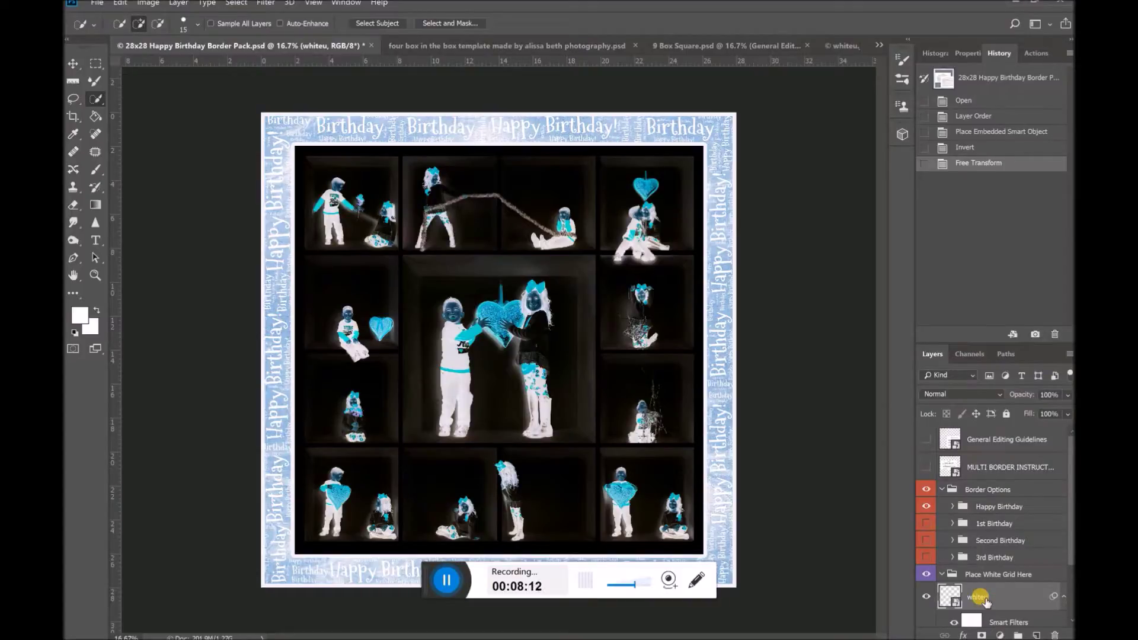
{"action": "key", "text": "ctrl+i"}
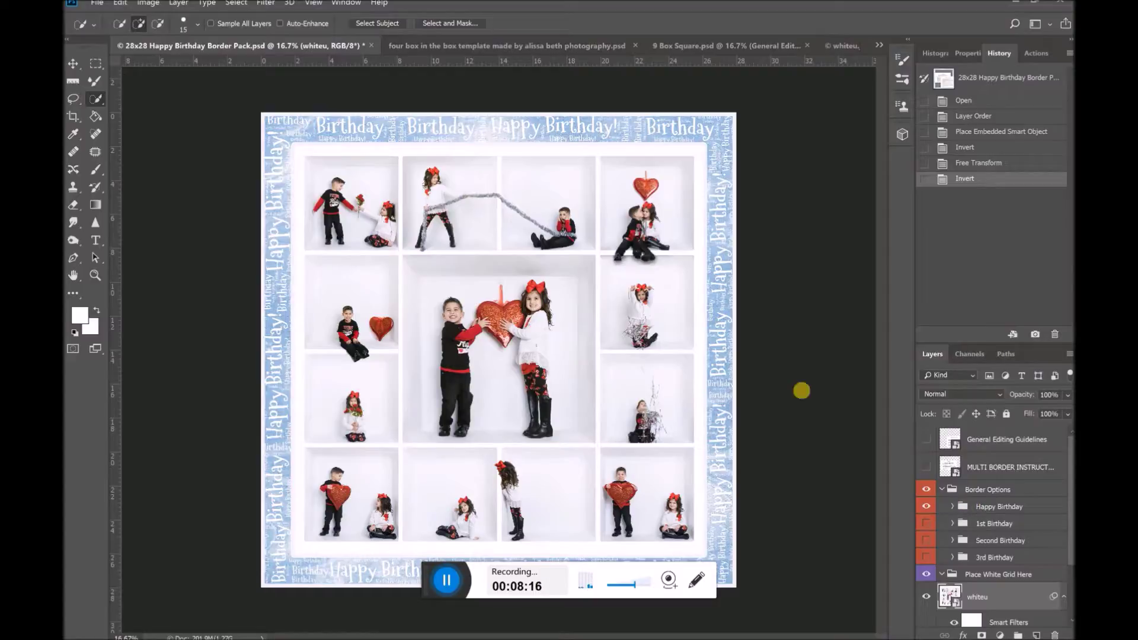
Expand the Happy Birthday border group, hide the Pink and Blue borders, and show the Black and white border.
{"action": "left_click", "coordinate": [953, 507]}
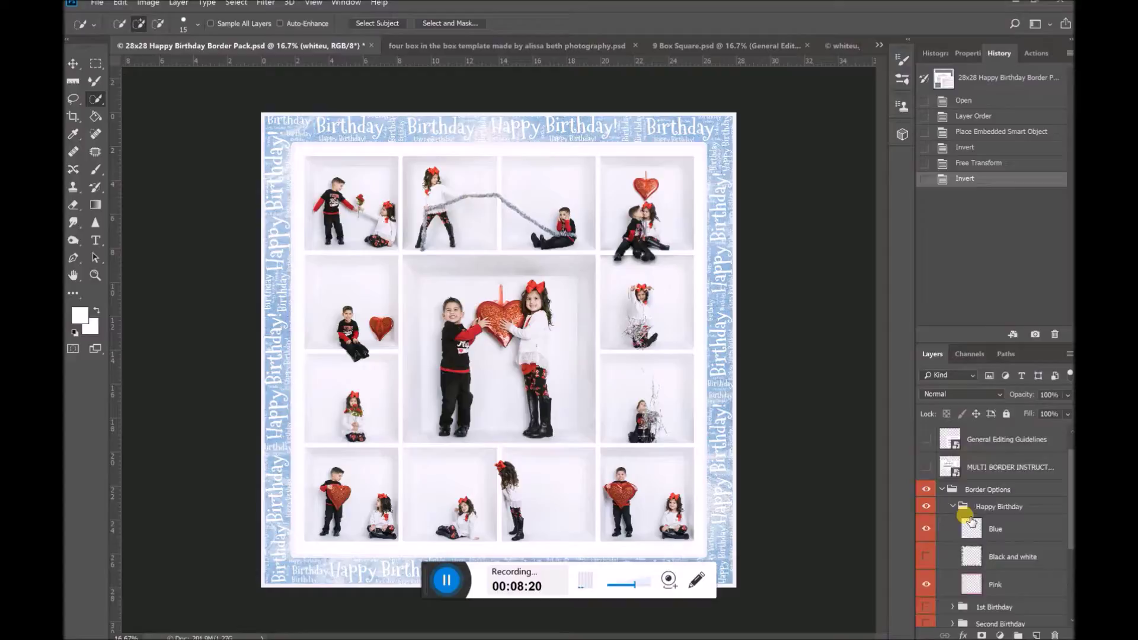
{"action": "scroll", "coordinate": [970, 521], "scroll_direction": "down", "scroll_amount": 1}
{"action": "left_click", "coordinate": [926, 557]}
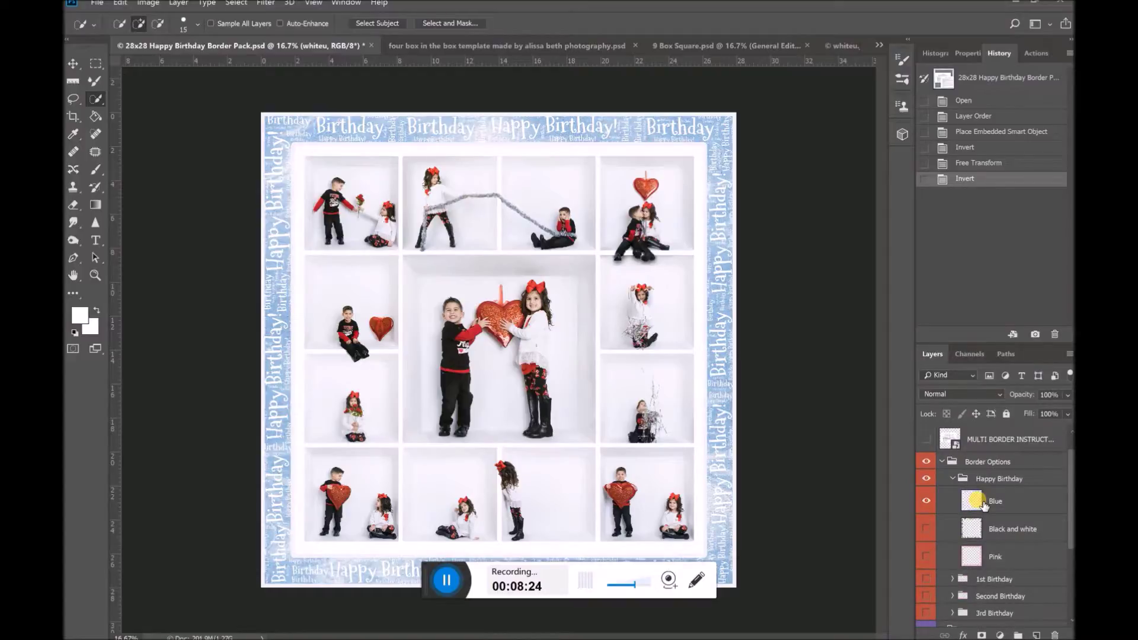
{"action": "left_click", "coordinate": [928, 503]}
{"action": "left_click", "coordinate": [926, 529]}
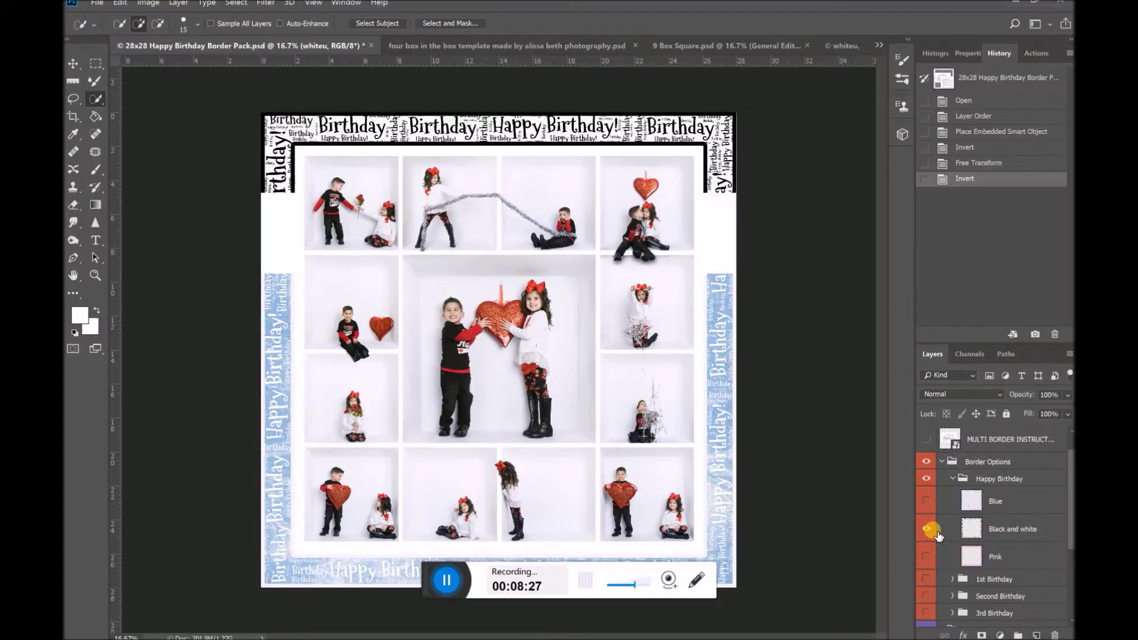
Swap the Black and white border for the Pink one, and turn the Black and white and Blue borders back on.
{"action": "left_click", "coordinate": [954, 520]}
{"action": "left_click", "coordinate": [926, 528]}
{"action": "left_click", "coordinate": [926, 556]}
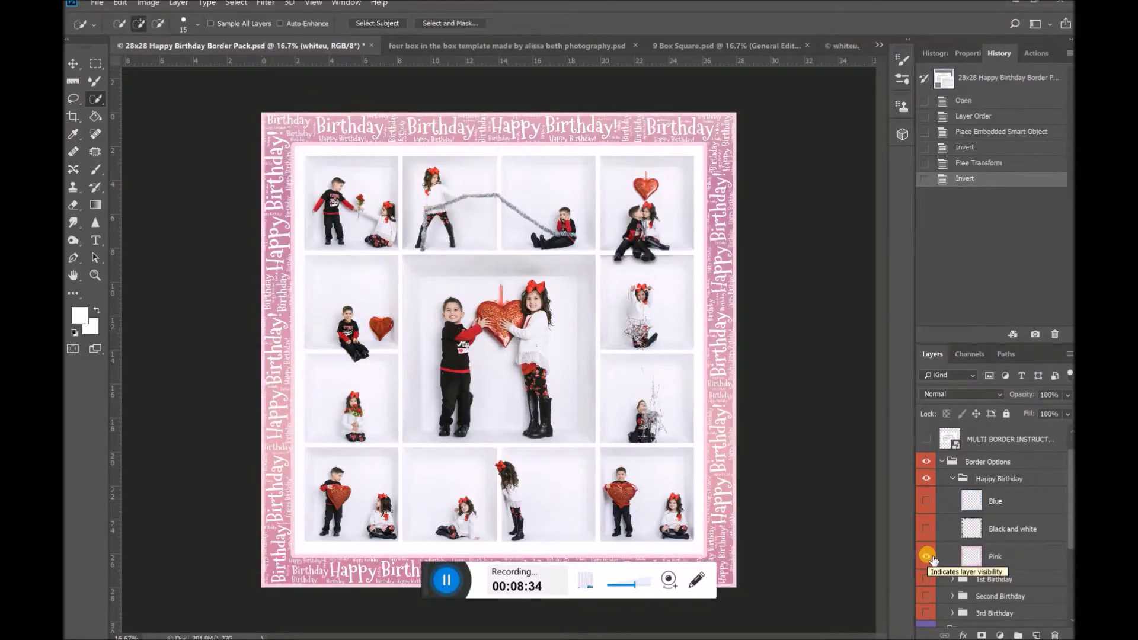
{"action": "left_click", "coordinate": [930, 532]}
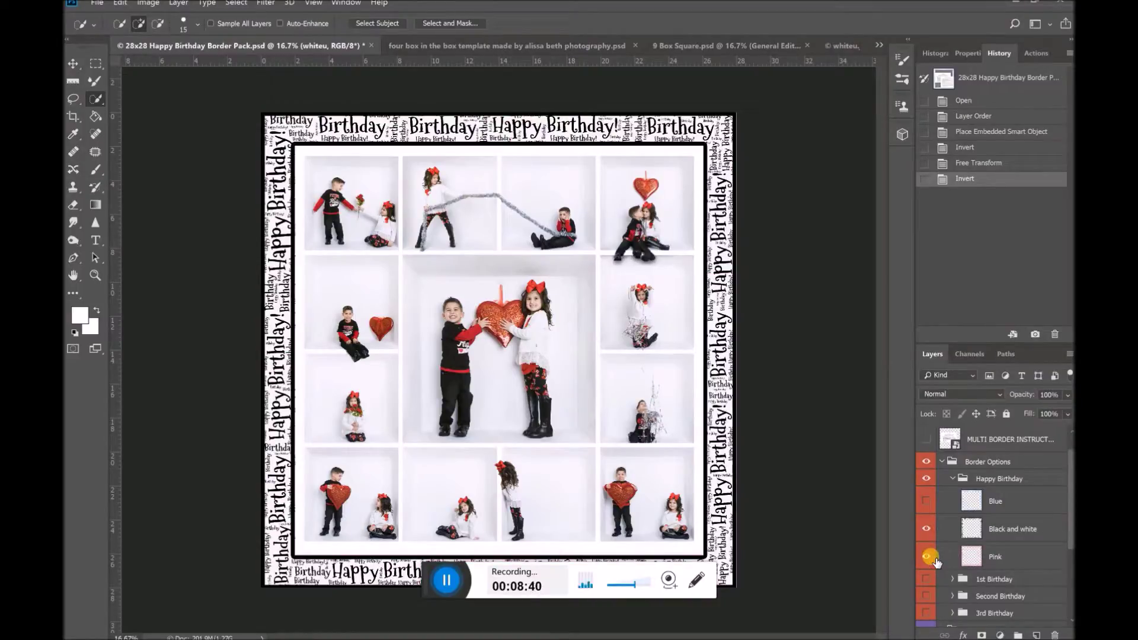
{"action": "left_click", "coordinate": [929, 502]}
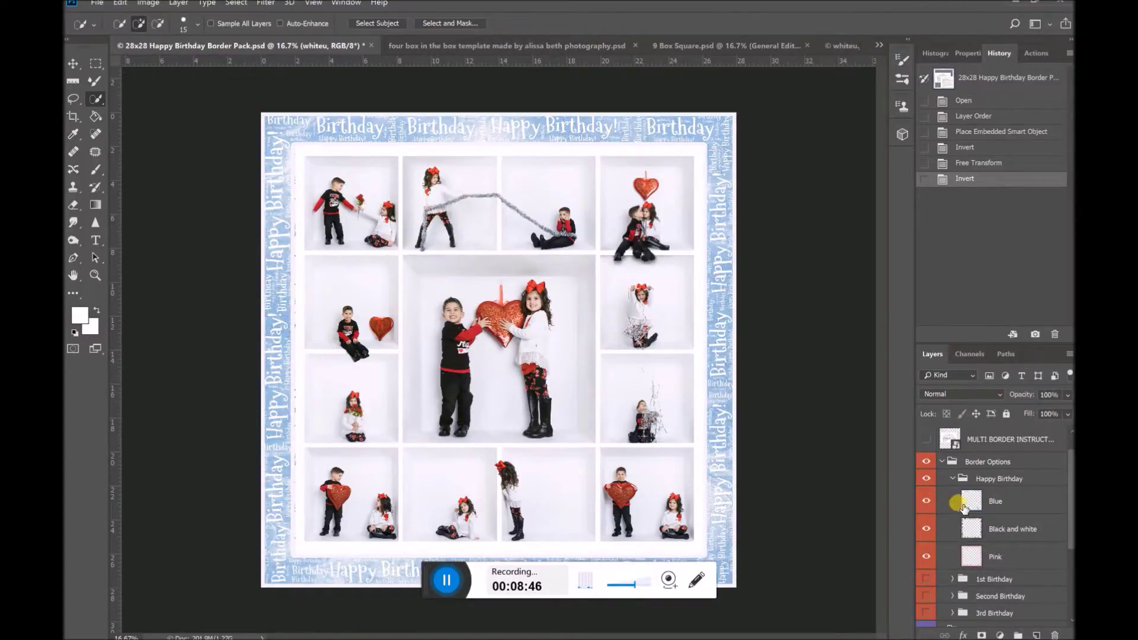
Try inverting the colors of the Blue border layer and invert them back.
{"action": "left_click", "coordinate": [985, 505]}
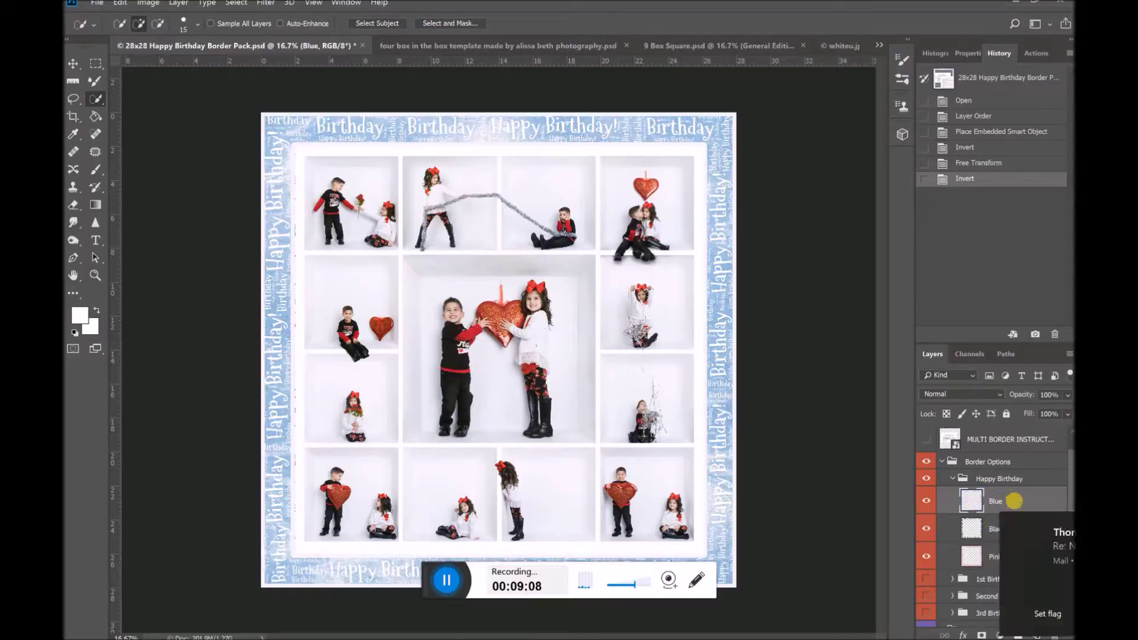
{"action": "left_click", "coordinate": [1018, 589]}
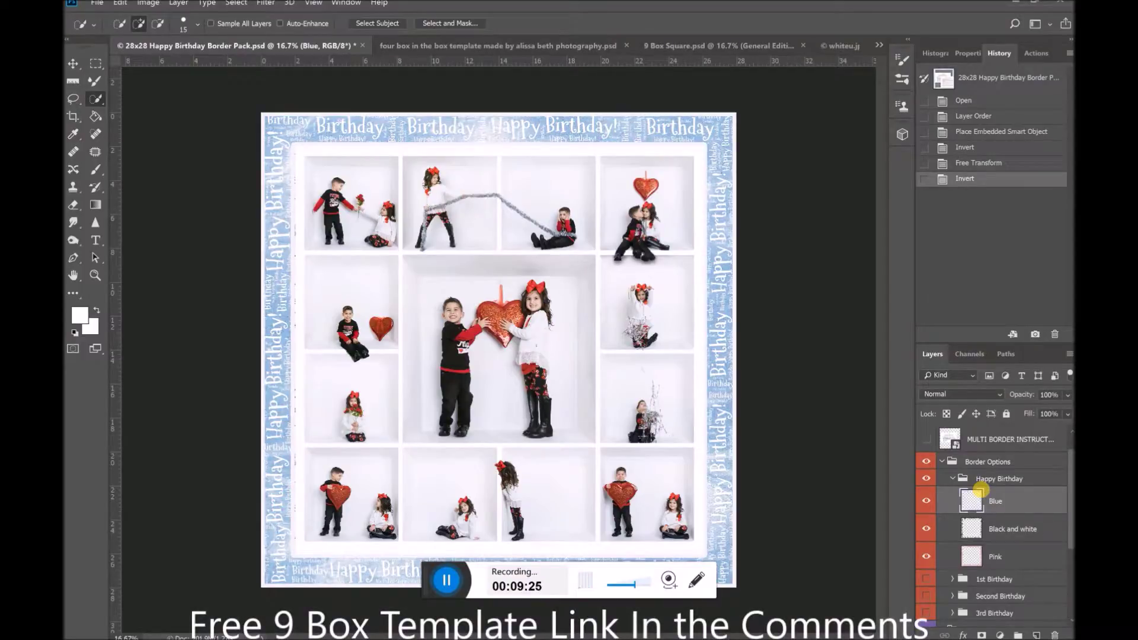
{"action": "key", "text": "ctrl+i"}
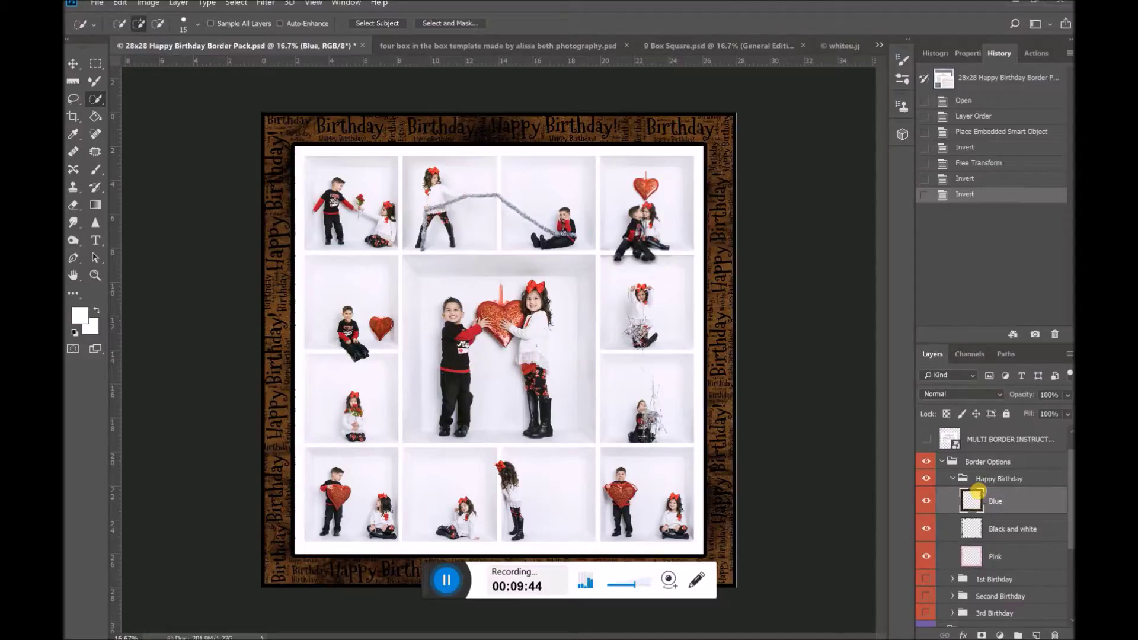
{"action": "key", "text": "ctrl+i"}
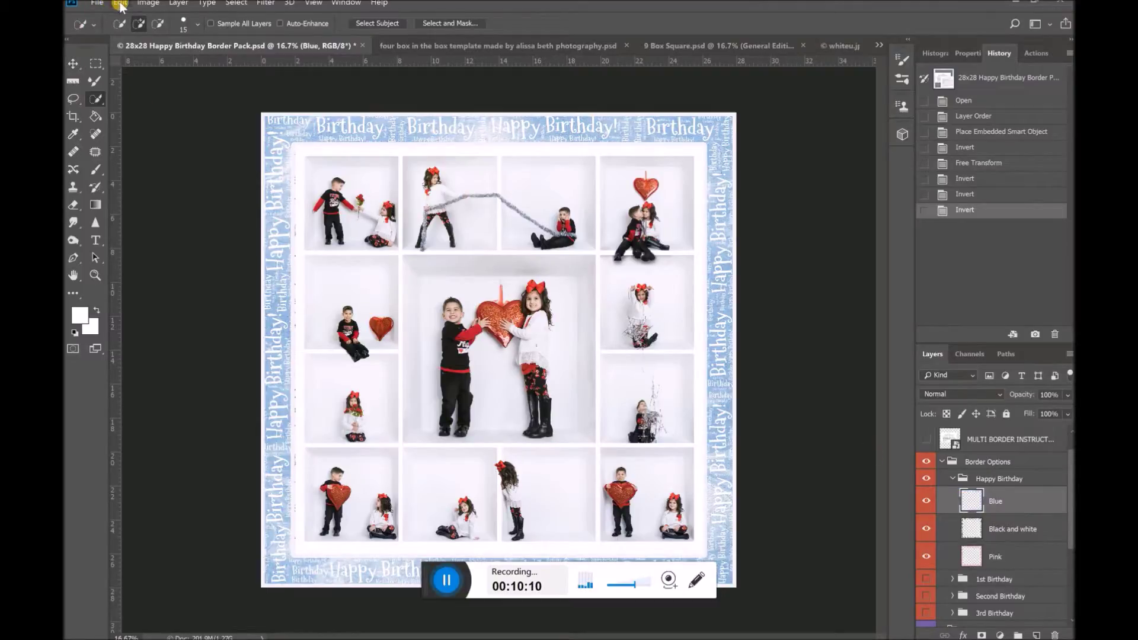
Add a Hue/Saturation adjustment layer with color label None, clipped to the Blue border layer.
{"action": "left_click", "coordinate": [180, 5]}
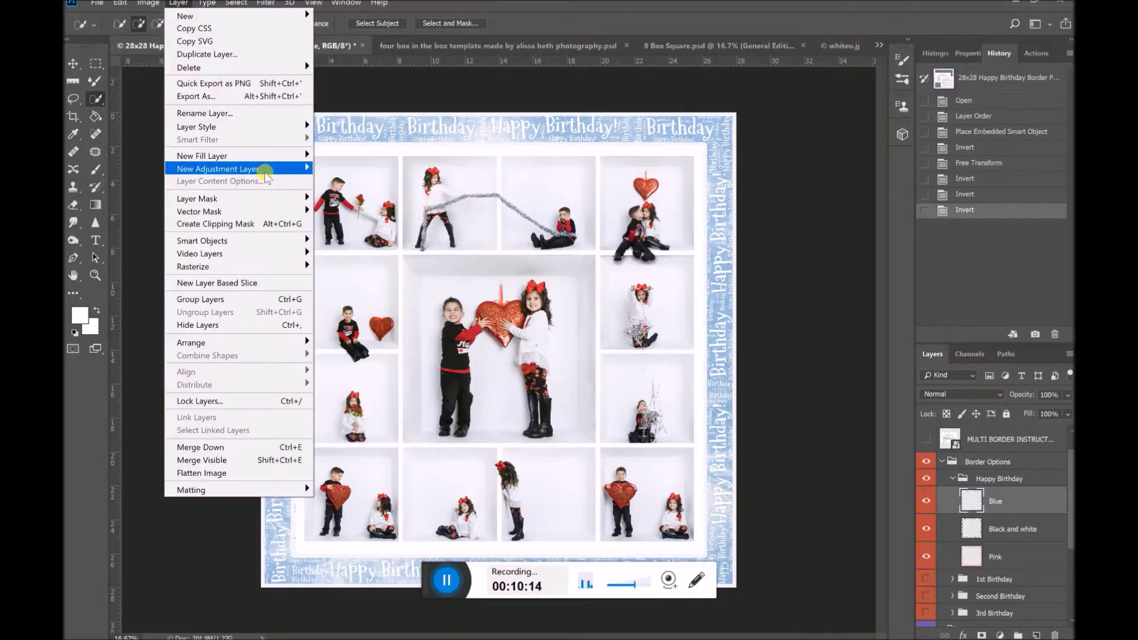
{"action": "mouse_move", "coordinate": [261, 170]}
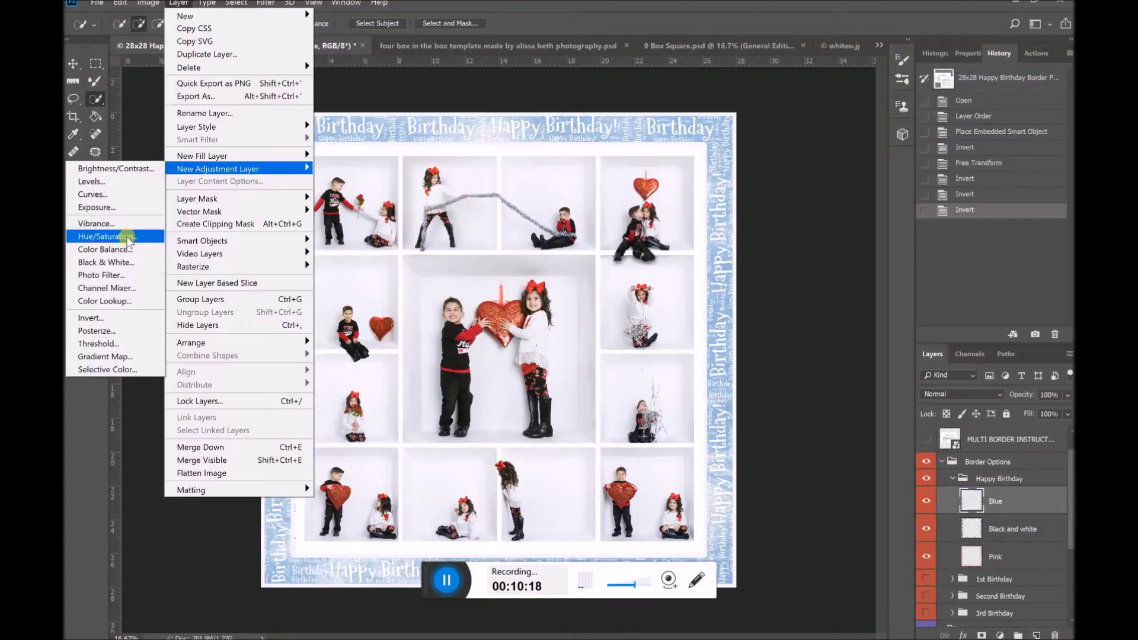
{"action": "left_click", "coordinate": [127, 237]}
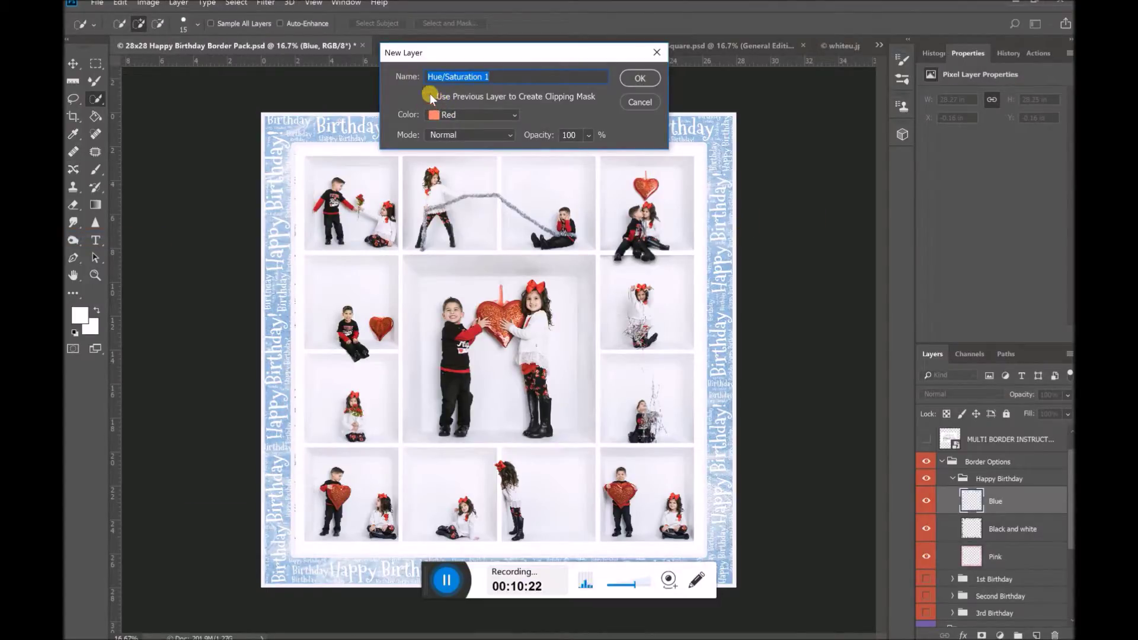
{"action": "left_click", "coordinate": [464, 114]}
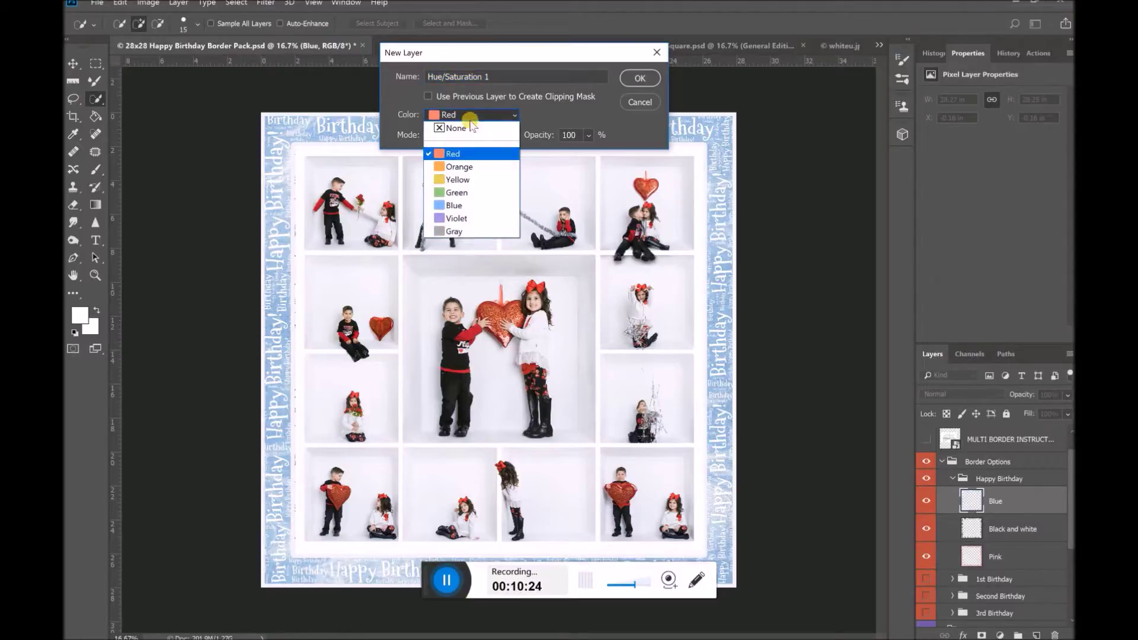
{"action": "left_click", "coordinate": [466, 125]}
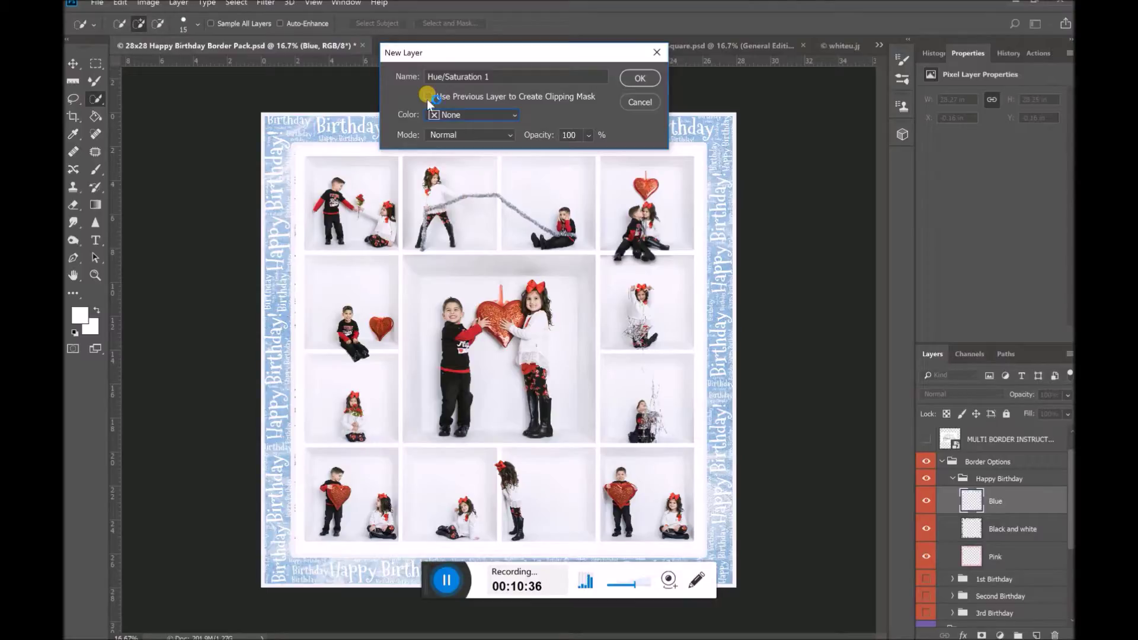
{"action": "left_click", "coordinate": [428, 97]}
{"action": "left_click", "coordinate": [640, 77]}
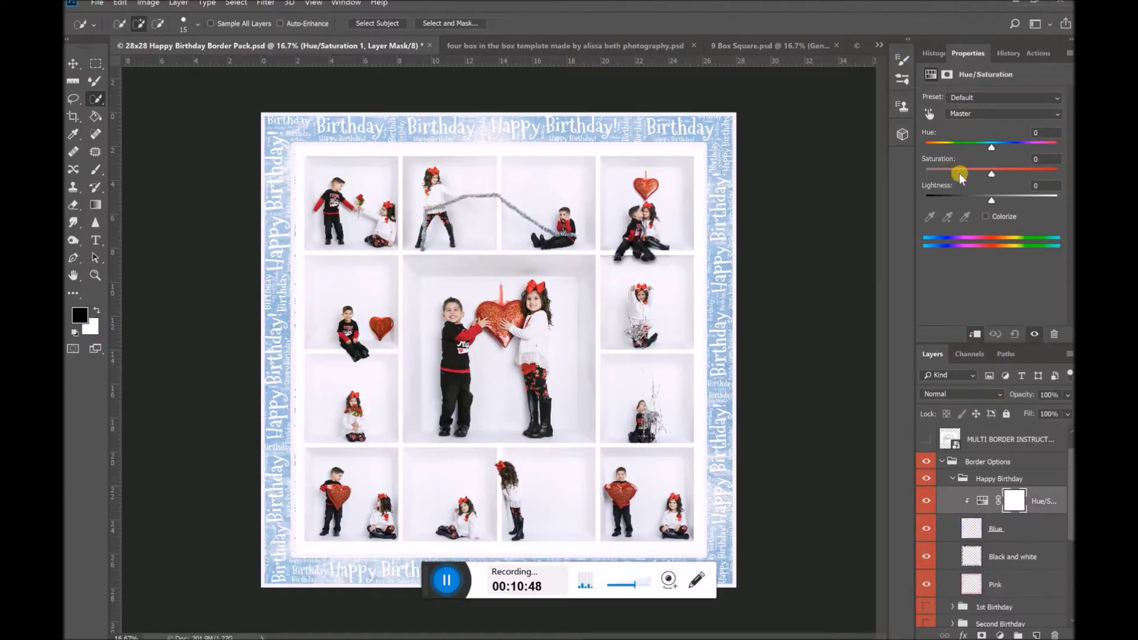
Recolor the Blue border with Hue +109, Saturation -100 and Lightness -10 in the Hue/Saturation adjustment.
{"action": "left_click_drag", "start_coordinate": [993, 147], "coordinate": [1039, 147]}
{"action": "left_click", "coordinate": [992, 175]}
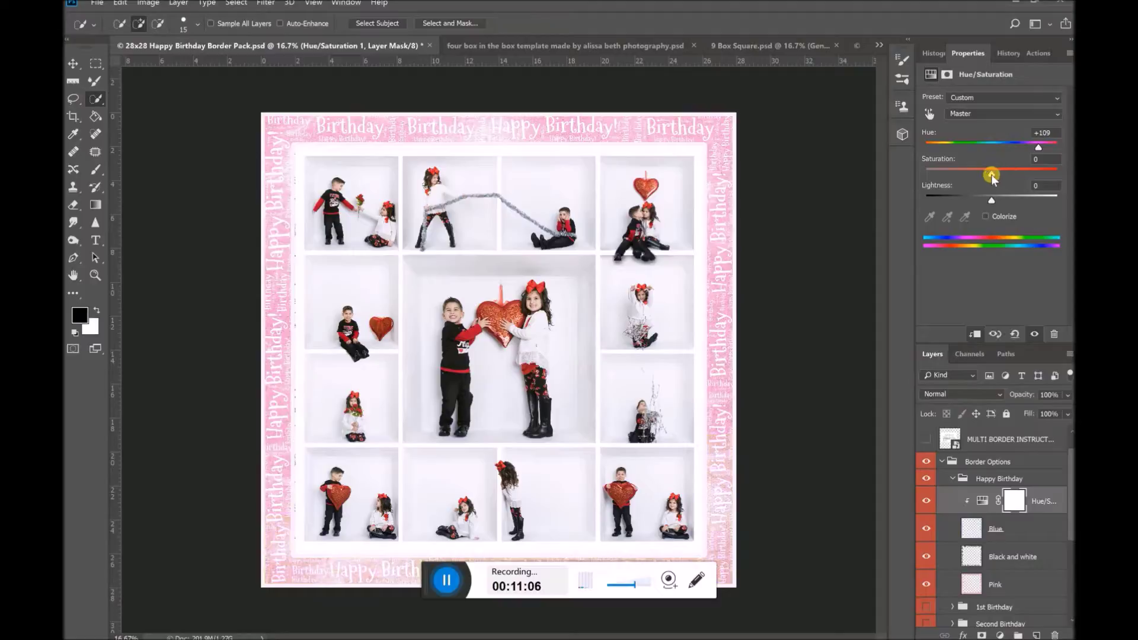
{"action": "left_click_drag", "start_coordinate": [993, 178], "coordinate": [951, 176]}
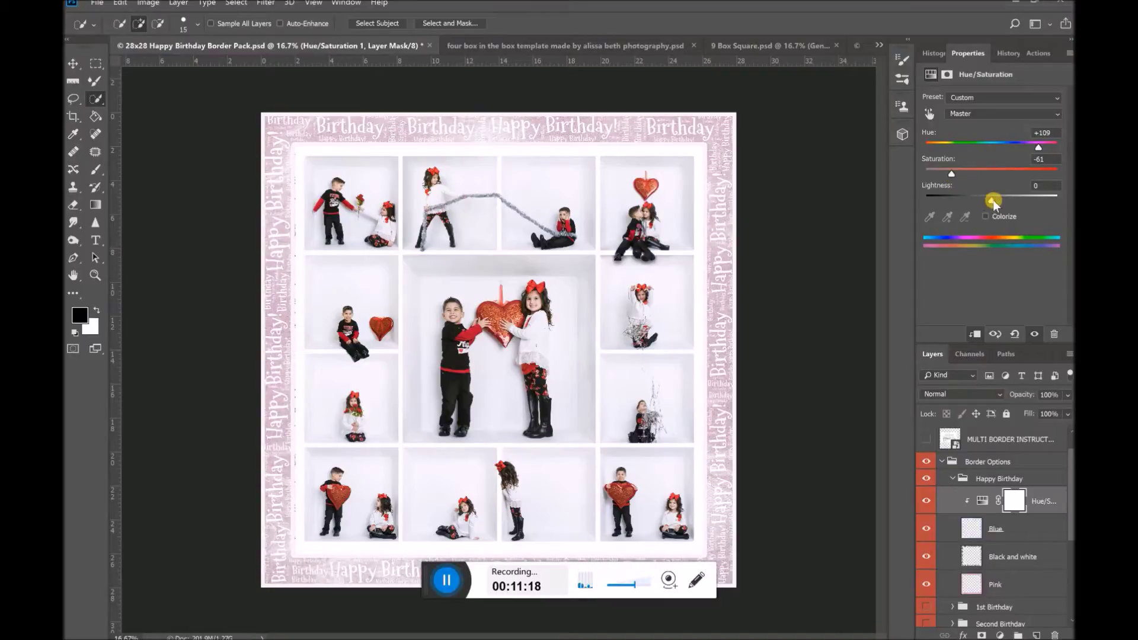
{"action": "left_click_drag", "start_coordinate": [991, 200], "coordinate": [913, 176]}
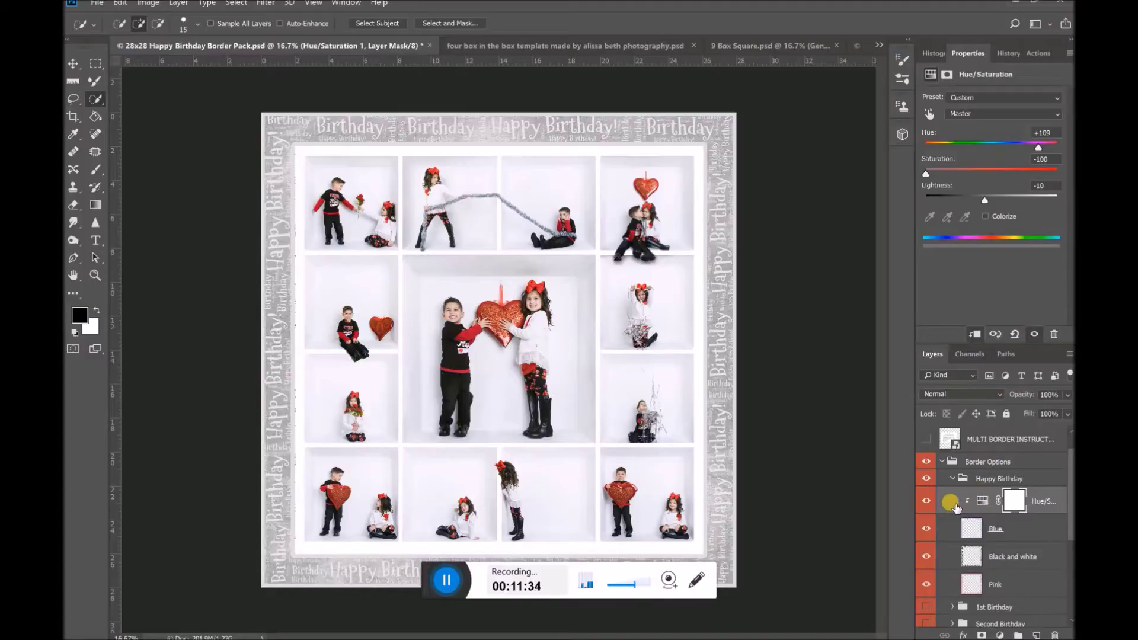
Select the Blue border layer beneath the adjustment, try inverting its colors, and revert the inversion.
{"action": "left_click", "coordinate": [1026, 502]}
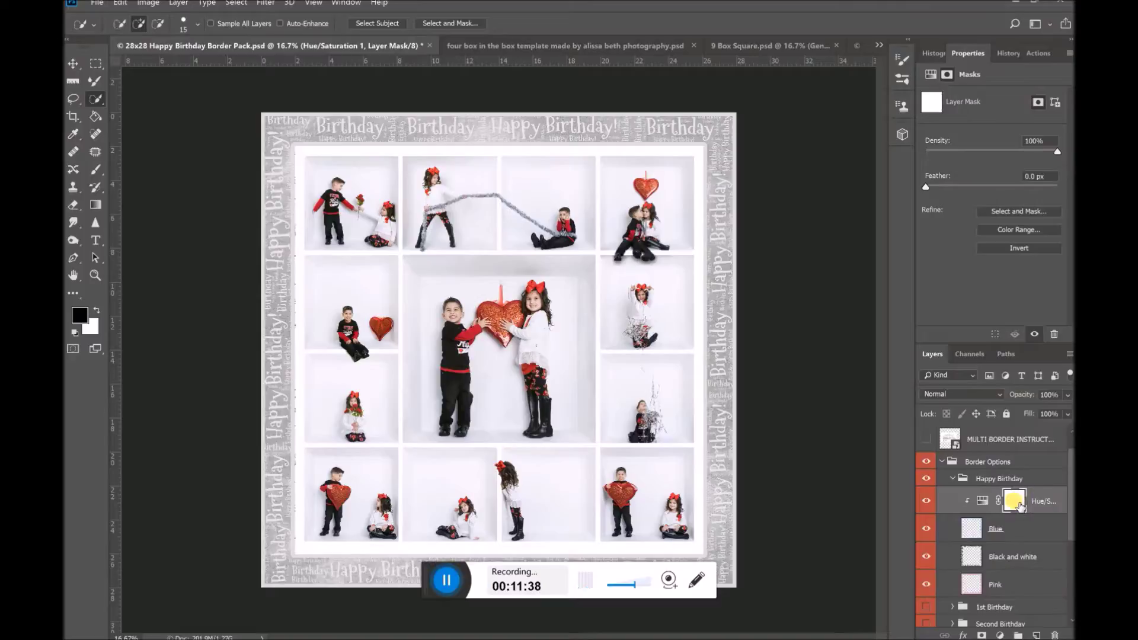
{"action": "left_click", "coordinate": [1028, 535]}
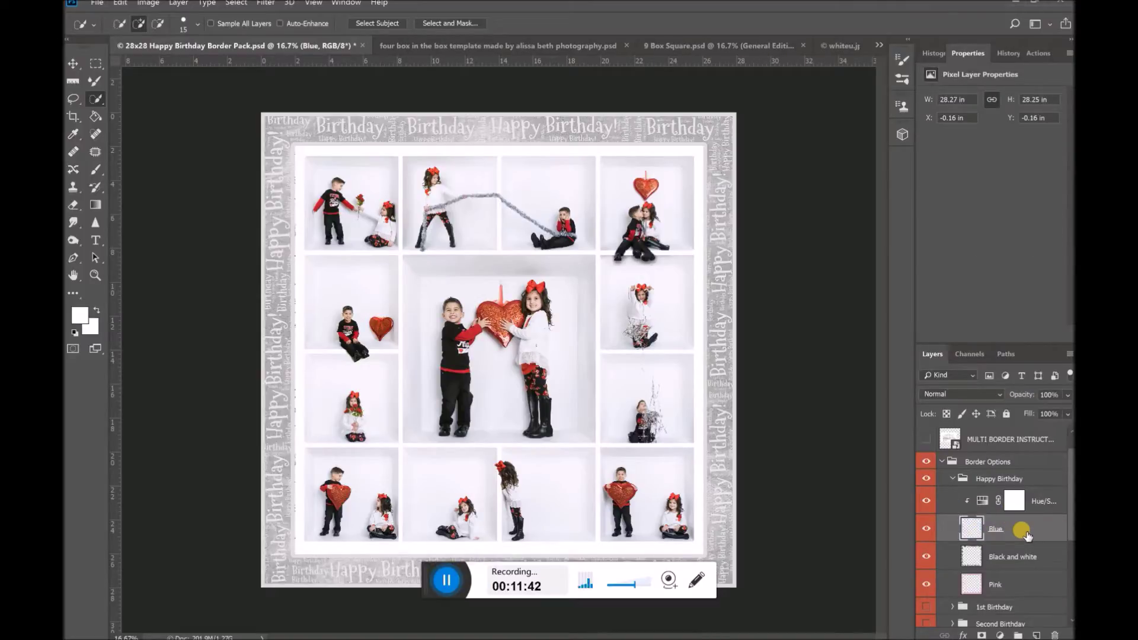
{"action": "key", "text": "ctrl+i"}
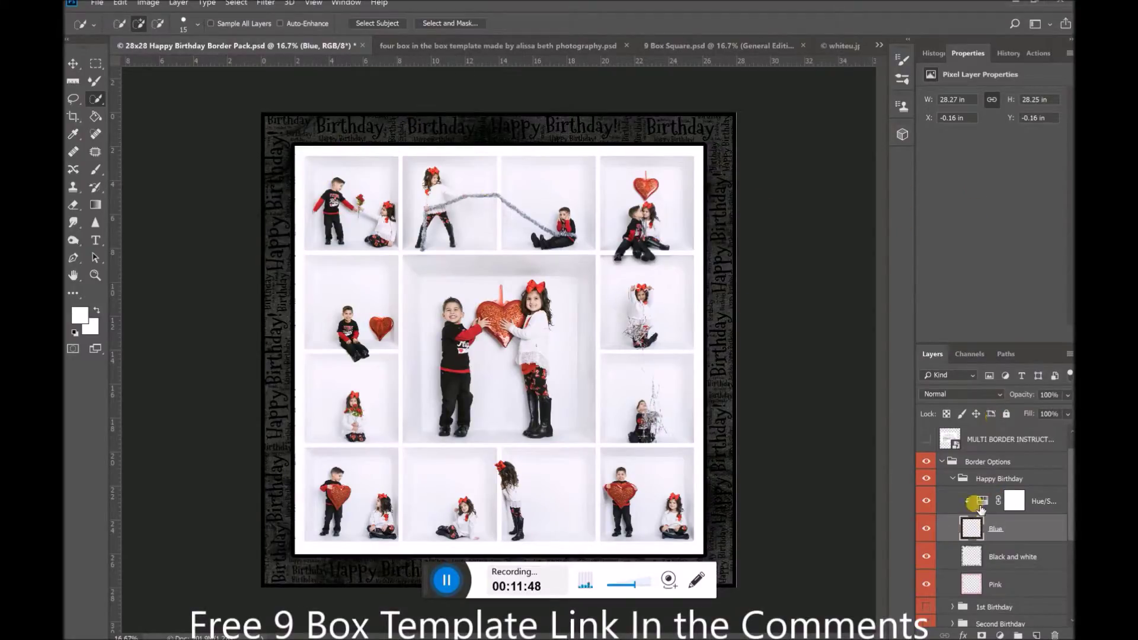
{"action": "double_click", "coordinate": [983, 501]}
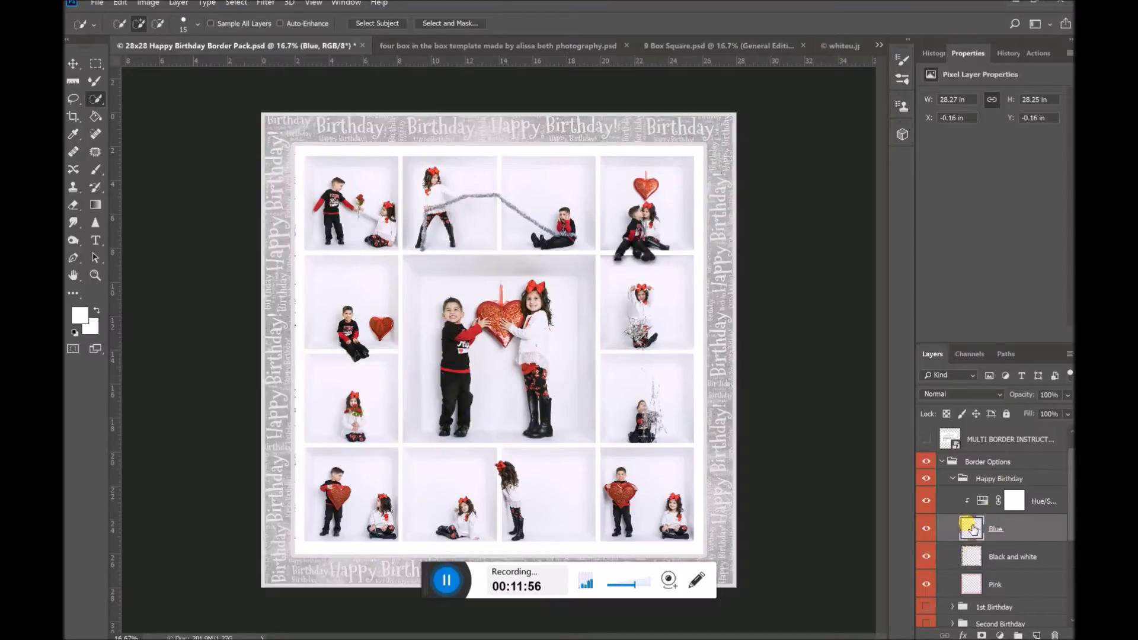
Raise the Hue/Saturation adjustment's overall saturation and try changing the hue and saturation of the Reds range.
{"action": "left_click", "coordinate": [981, 501]}
{"action": "left_click_drag", "start_coordinate": [927, 174], "coordinate": [996, 172]}
{"action": "left_click", "coordinate": [976, 113]}
{"action": "left_click", "coordinate": [981, 134]}
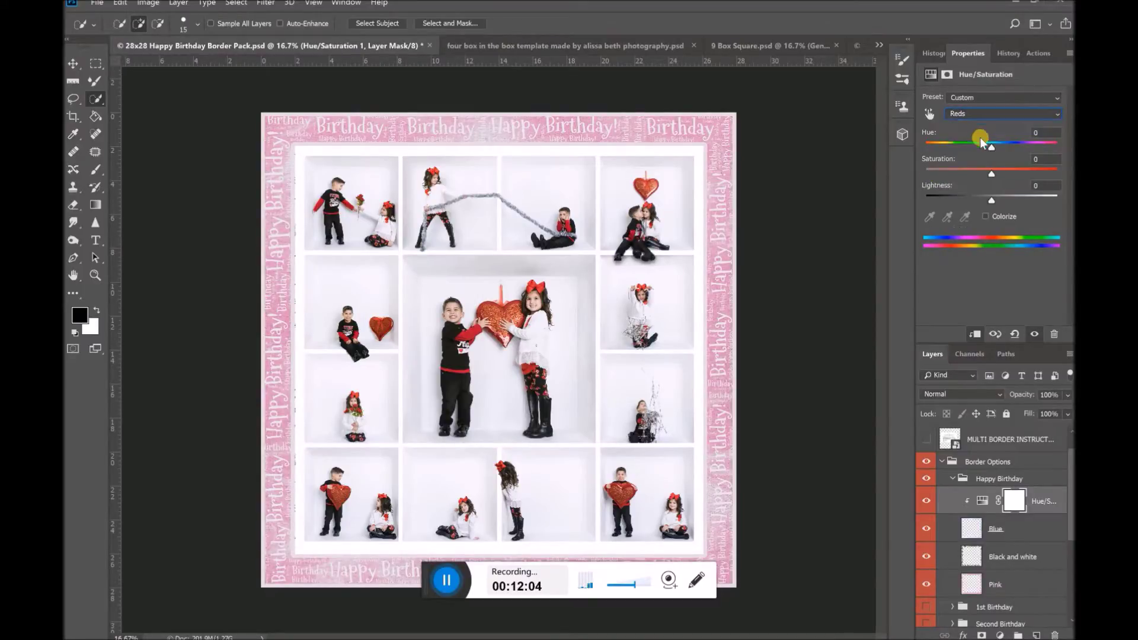
{"action": "left_click", "coordinate": [979, 114]}
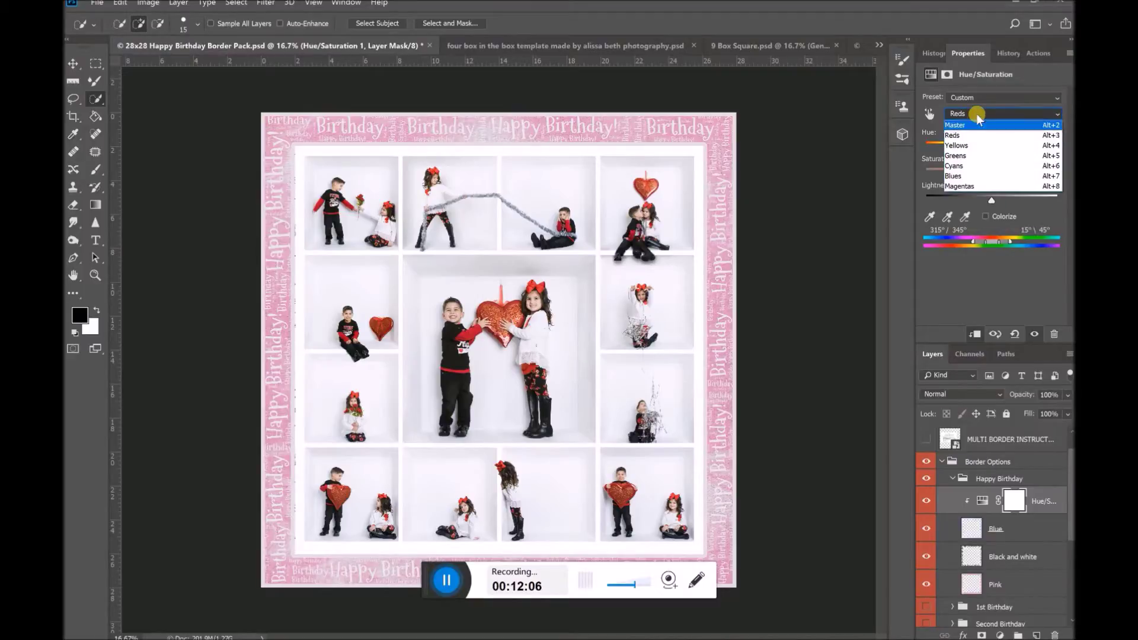
{"action": "left_click", "coordinate": [980, 135]}
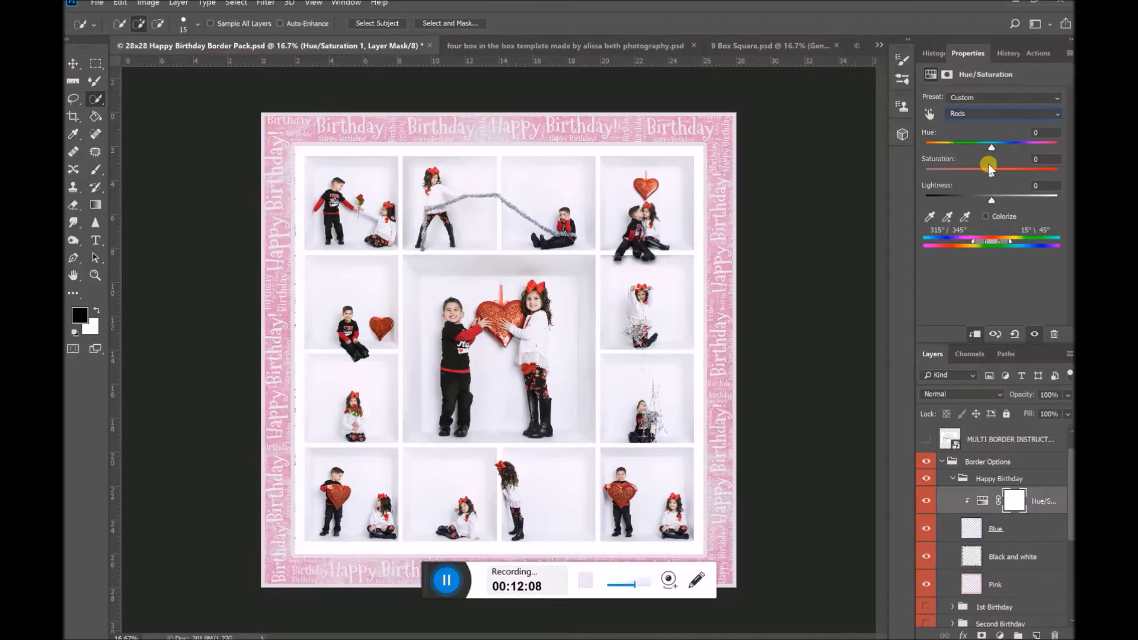
{"action": "mouse_move", "coordinate": [991, 148]}
{"action": "left_mouse_down"}
{"action": "mouse_move", "coordinate": [940, 147]}
{"action": "mouse_move", "coordinate": [1041, 141]}
{"action": "mouse_move", "coordinate": [958, 142]}
{"action": "mouse_move", "coordinate": [988, 141]}
{"action": "left_mouse_up"}
{"action": "left_click_drag", "start_coordinate": [997, 171], "coordinate": [980, 173]}
Delete the Hue/Saturation adjustment layer above the Blue border layer.
{"action": "left_click", "coordinate": [1047, 502]}
{"action": "left_click", "coordinate": [1051, 505]}
{"action": "left_click_drag", "start_coordinate": [1052, 504], "coordinate": [1058, 627]}
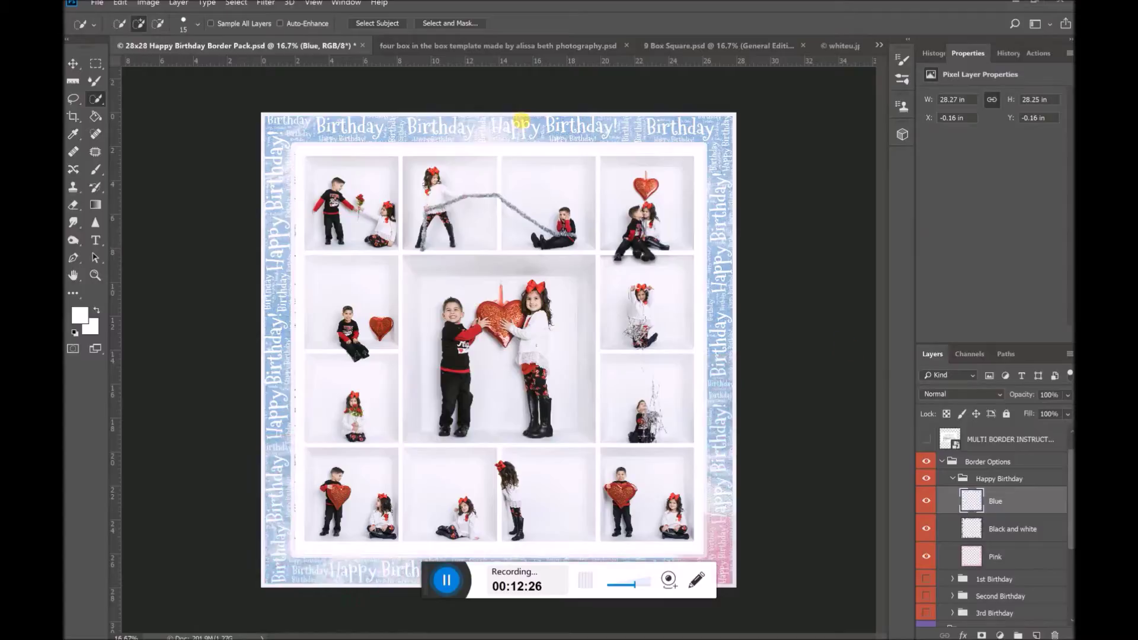
Add a Color Balance adjustment layer clipped to the Blue border layer.
{"action": "left_click", "coordinate": [179, 3]}
{"action": "mouse_move", "coordinate": [276, 168]}
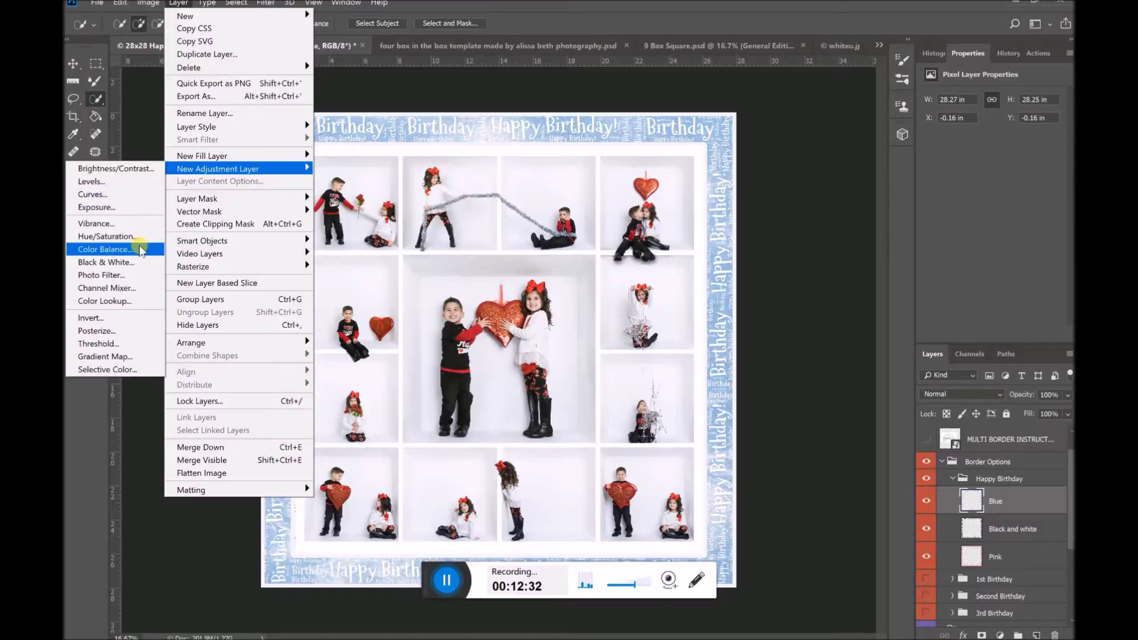
{"action": "left_click", "coordinate": [140, 249]}
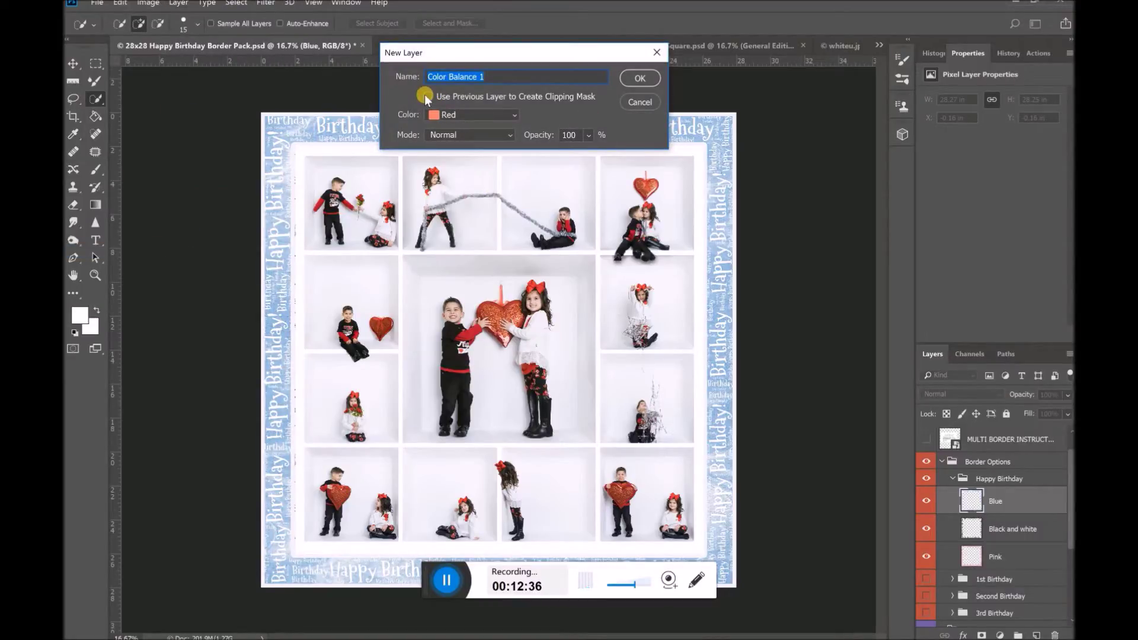
{"action": "left_click", "coordinate": [427, 97]}
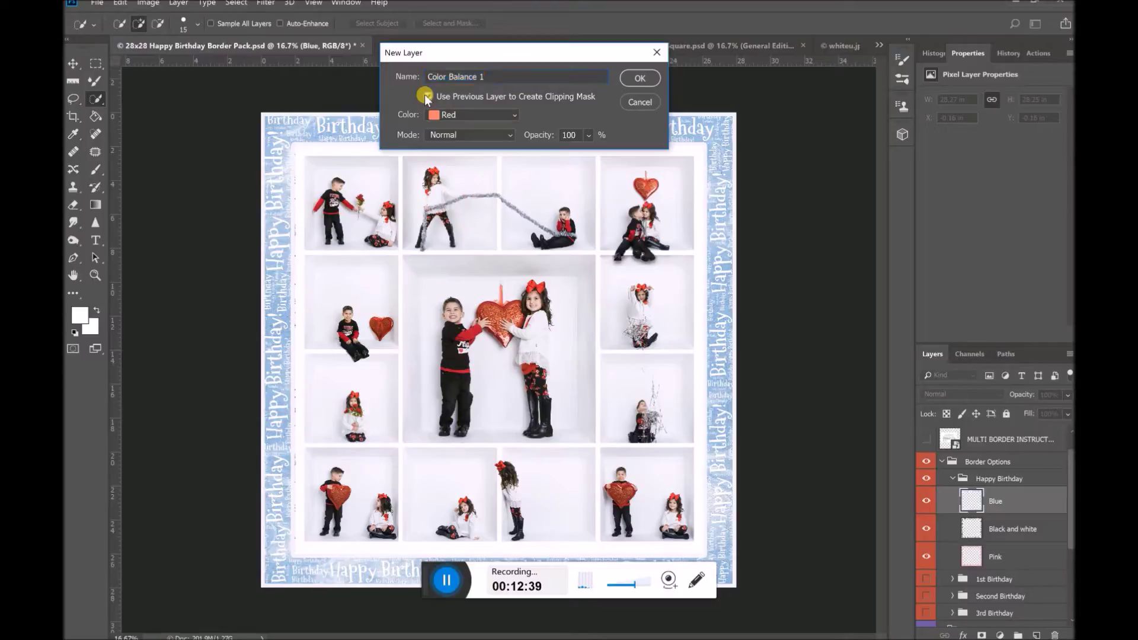
{"action": "left_click", "coordinate": [631, 80]}
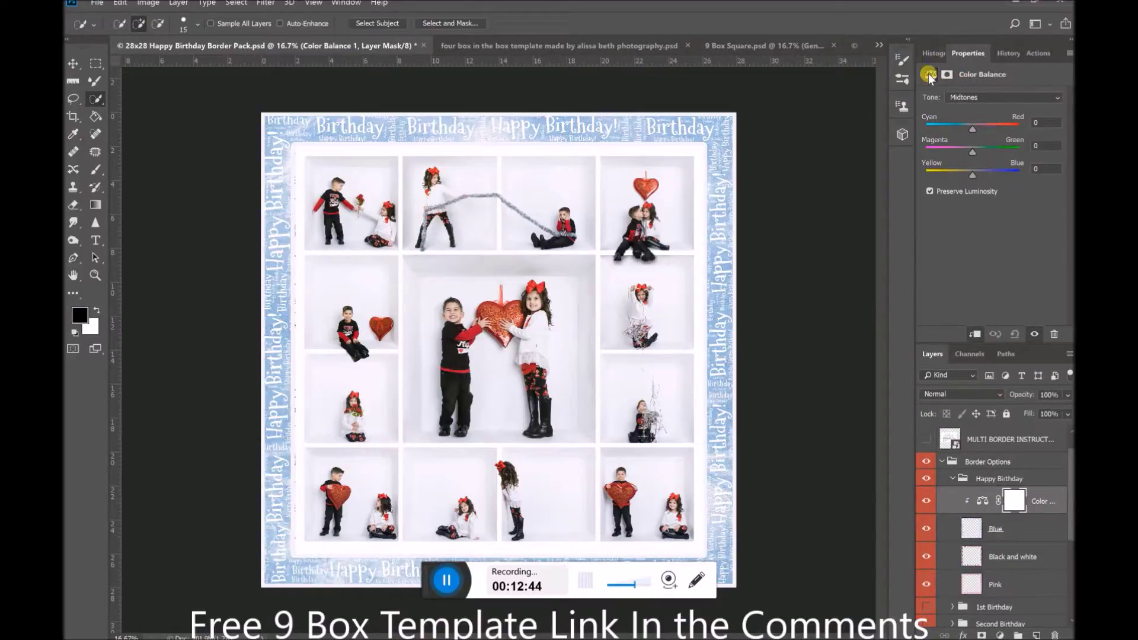
Set the Color Balance midtones to Red +100, Green +74, Blue +100 and the highlights to Magenta -39, Blue +100.
{"action": "left_click_drag", "start_coordinate": [970, 127], "coordinate": [991, 154]}
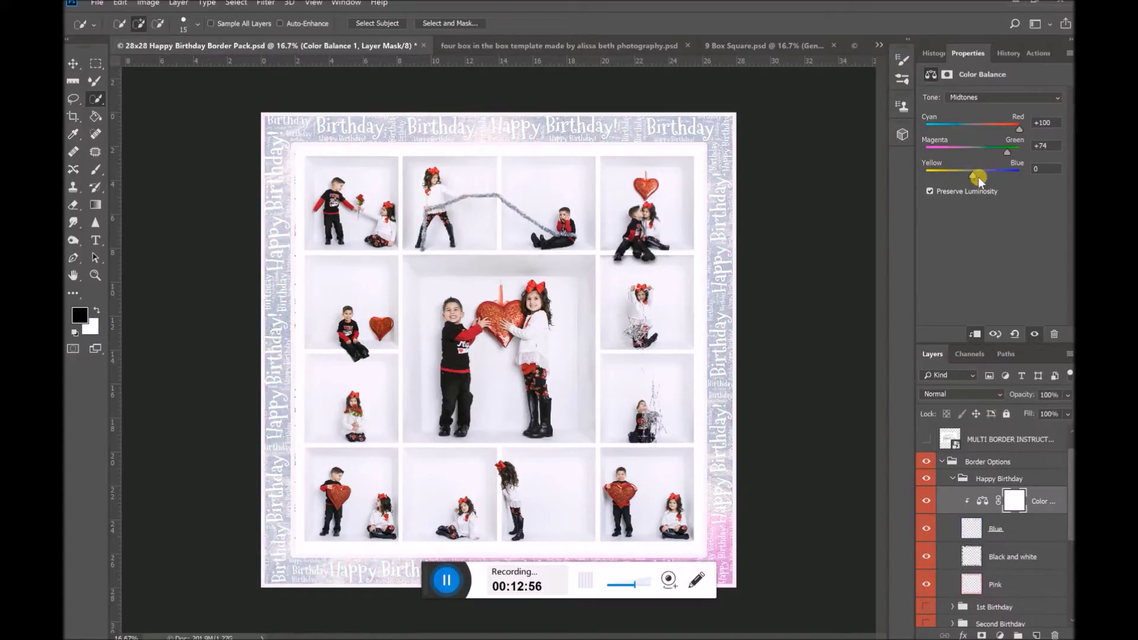
{"action": "left_click_drag", "start_coordinate": [975, 175], "coordinate": [1021, 174]}
{"action": "left_click", "coordinate": [987, 98]}
{"action": "left_click", "coordinate": [984, 125]}
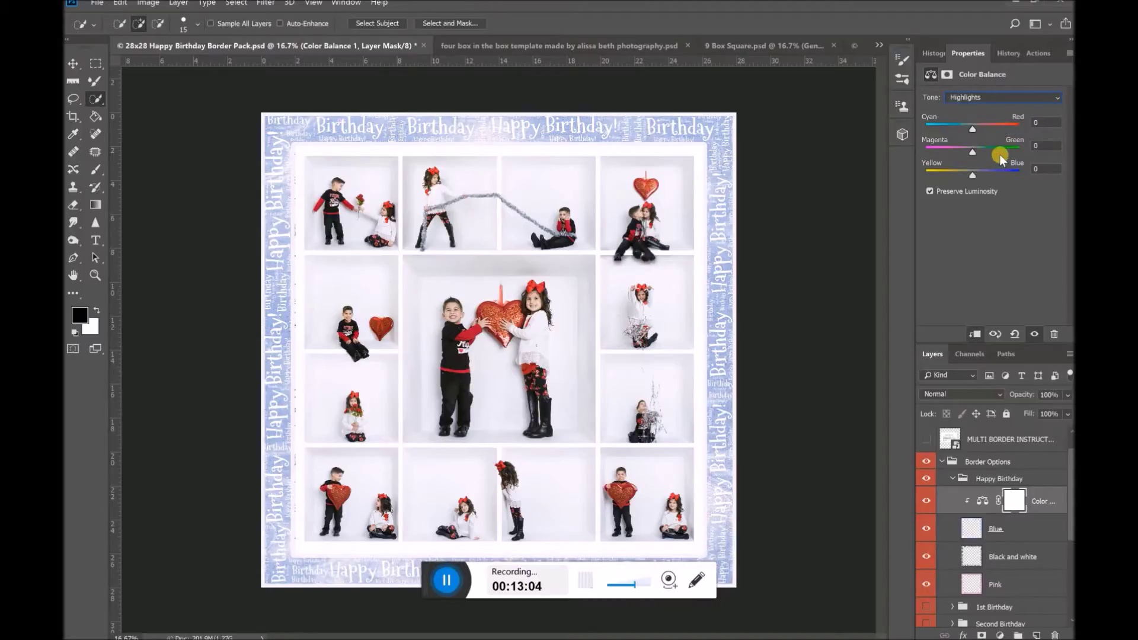
{"action": "left_click_drag", "start_coordinate": [973, 173], "coordinate": [989, 173]}
{"action": "left_click_drag", "start_coordinate": [975, 150], "coordinate": [955, 155]}
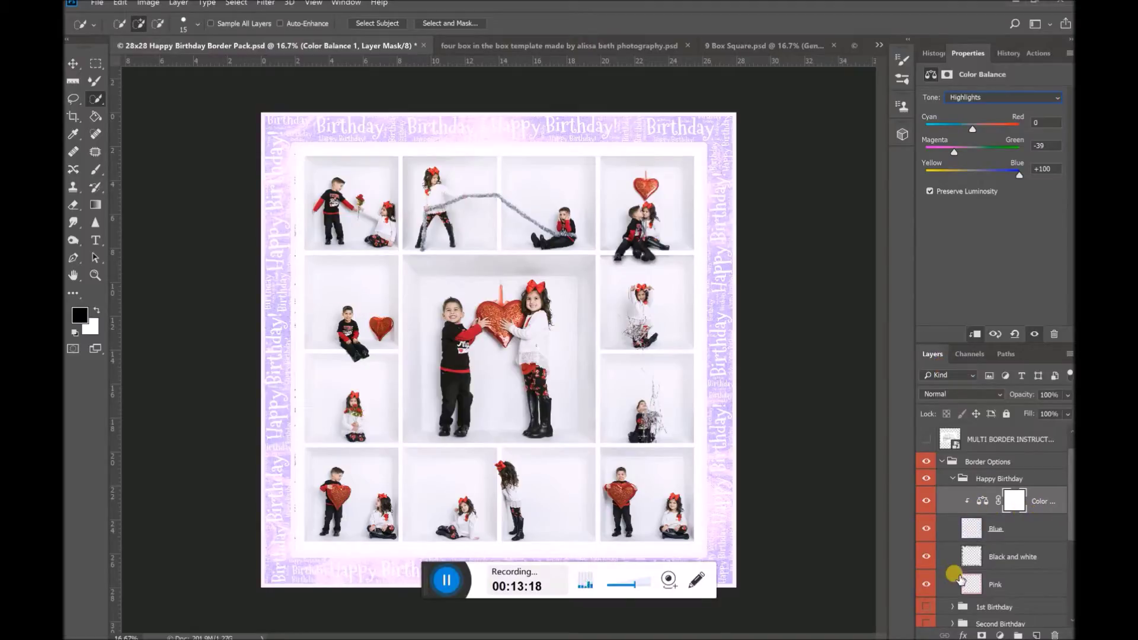
Hide the Blue and Black and white borders and move the Color Balance layer directly above the Pink border layer.
{"action": "left_click", "coordinate": [928, 528]}
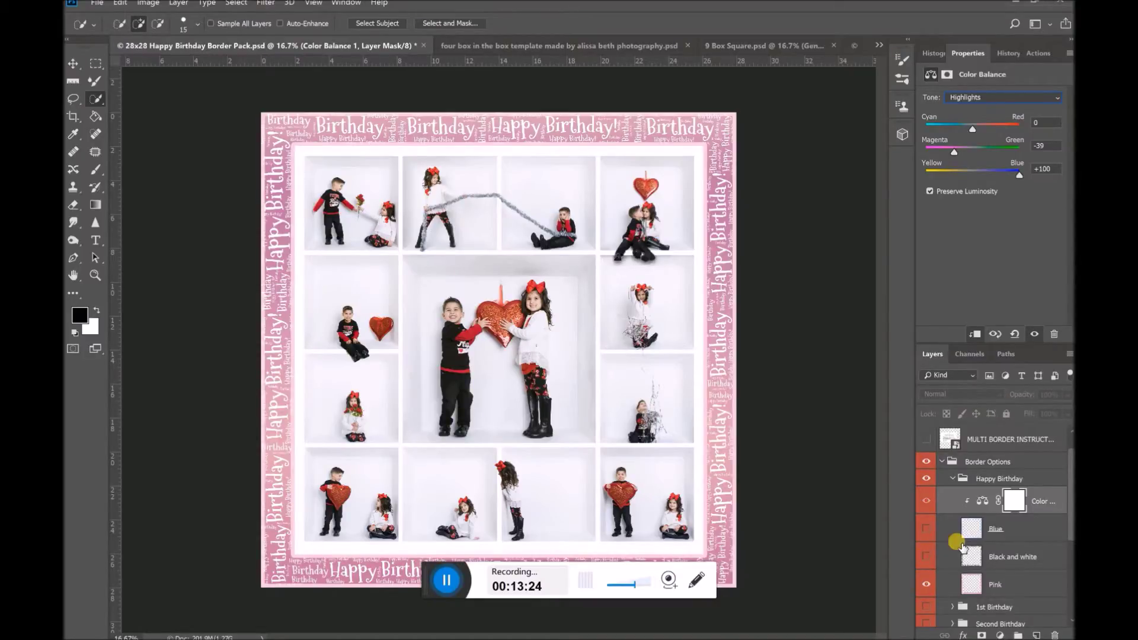
{"action": "left_click", "coordinate": [1043, 502]}
{"action": "left_click_drag", "start_coordinate": [1049, 503], "coordinate": [1056, 560]}
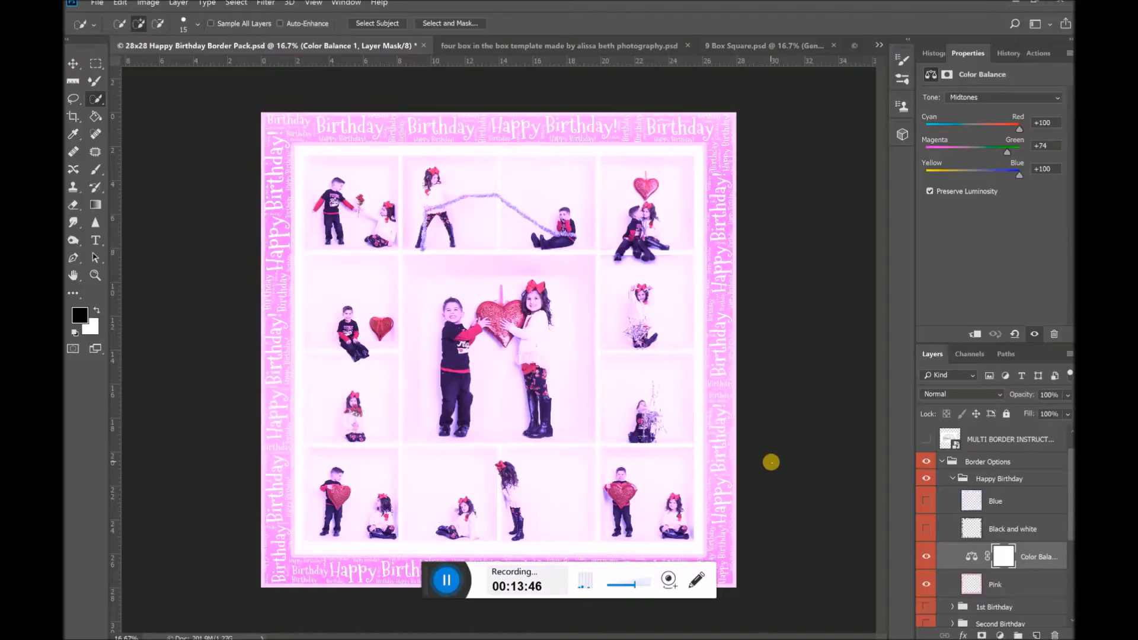
Clip the Color Balance layer to the Pink border and compare the border with the adjustment off and on.
{"action": "right_click", "coordinate": [1036, 562]}
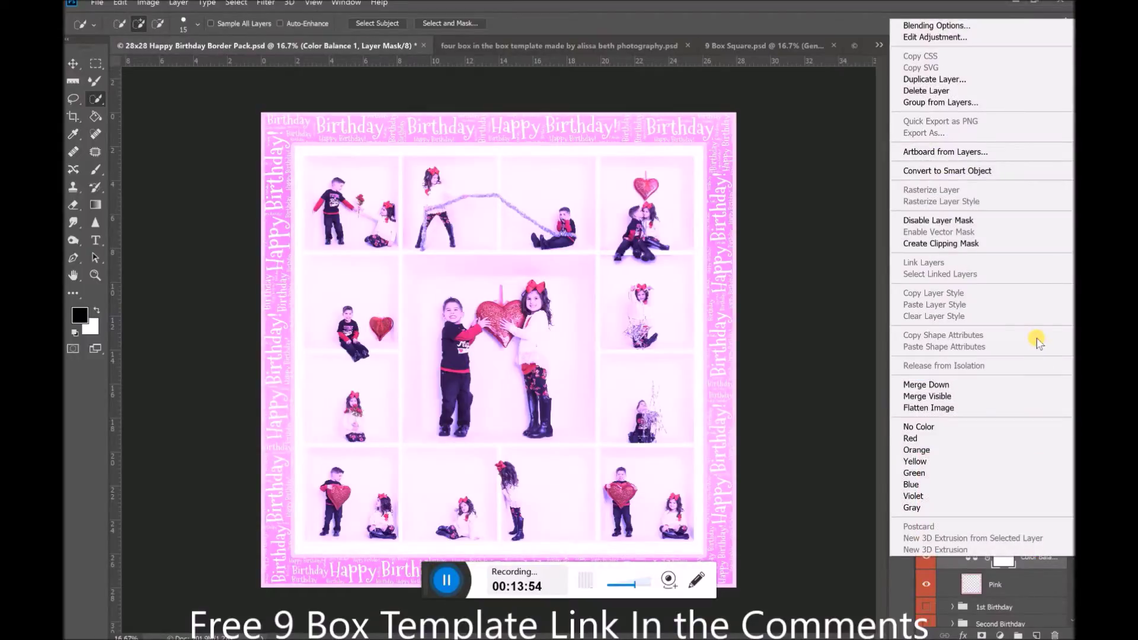
{"action": "left_click", "coordinate": [939, 244]}
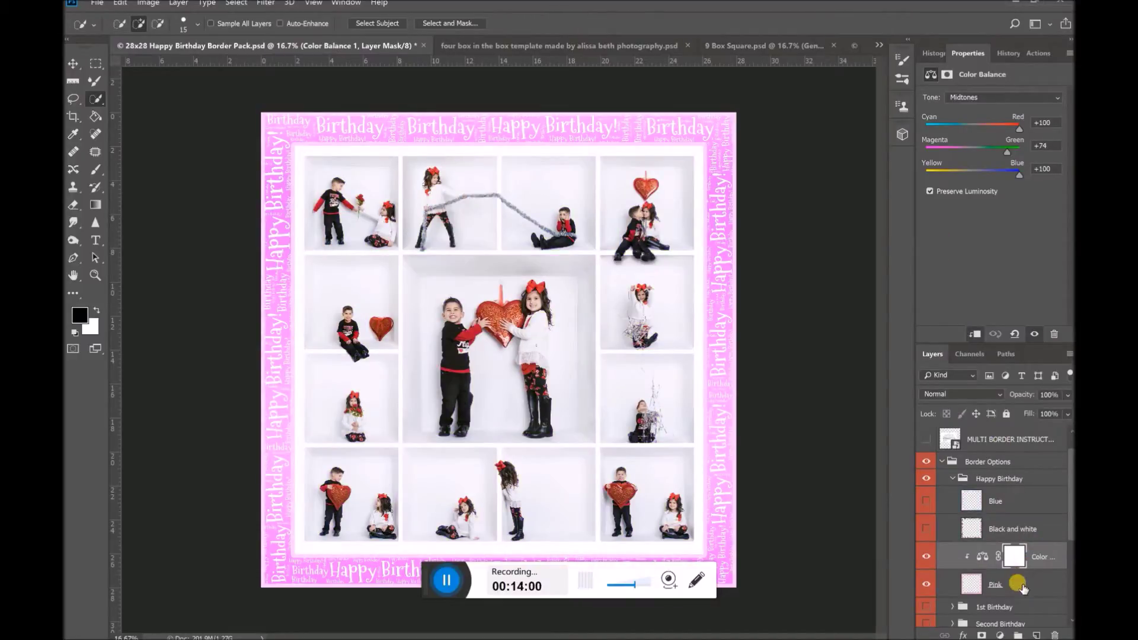
{"action": "left_click", "coordinate": [926, 557]}
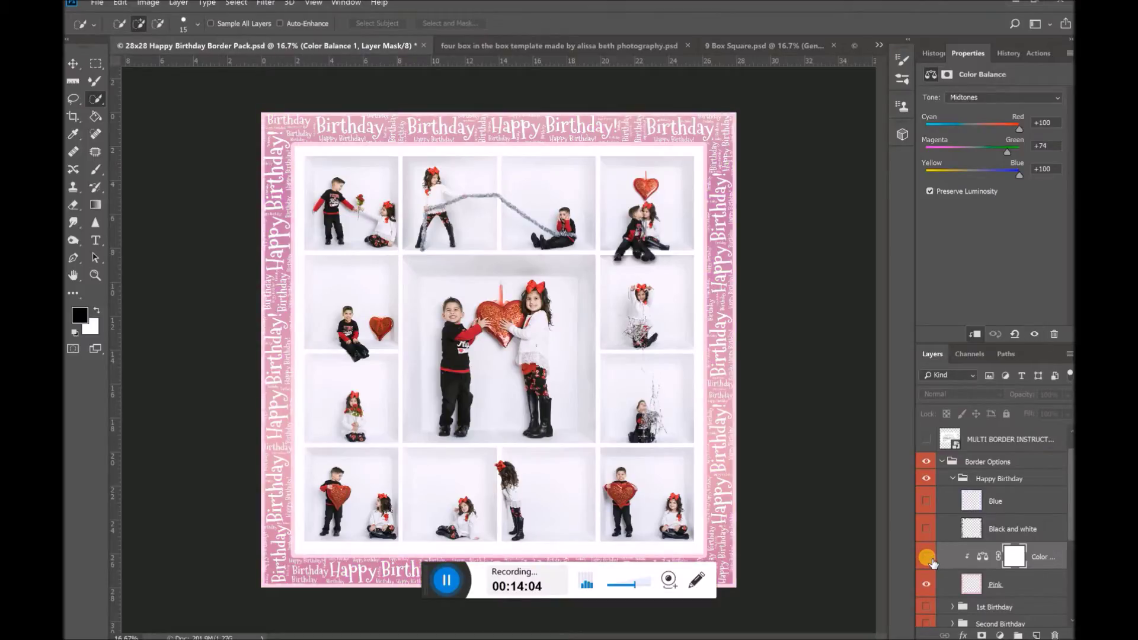
{"action": "left_click", "coordinate": [928, 558]}
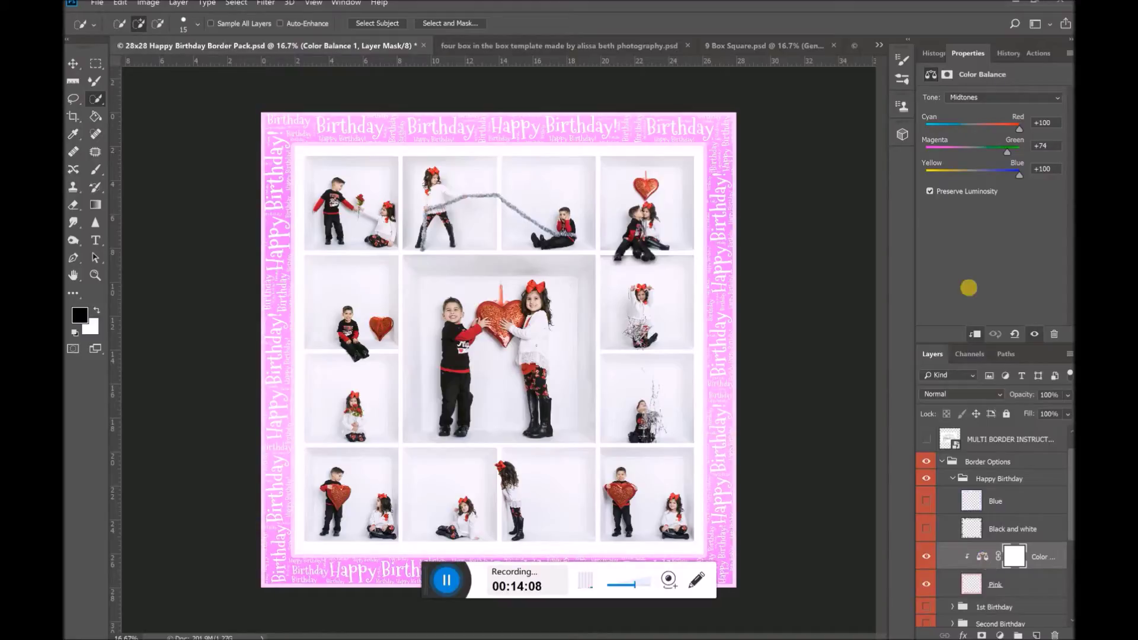
Try a midtone Magenta value of -74 and different red and blue shifts on the Pink border's Color Balance.
{"action": "left_click_drag", "start_coordinate": [1005, 151], "coordinate": [938, 150]}
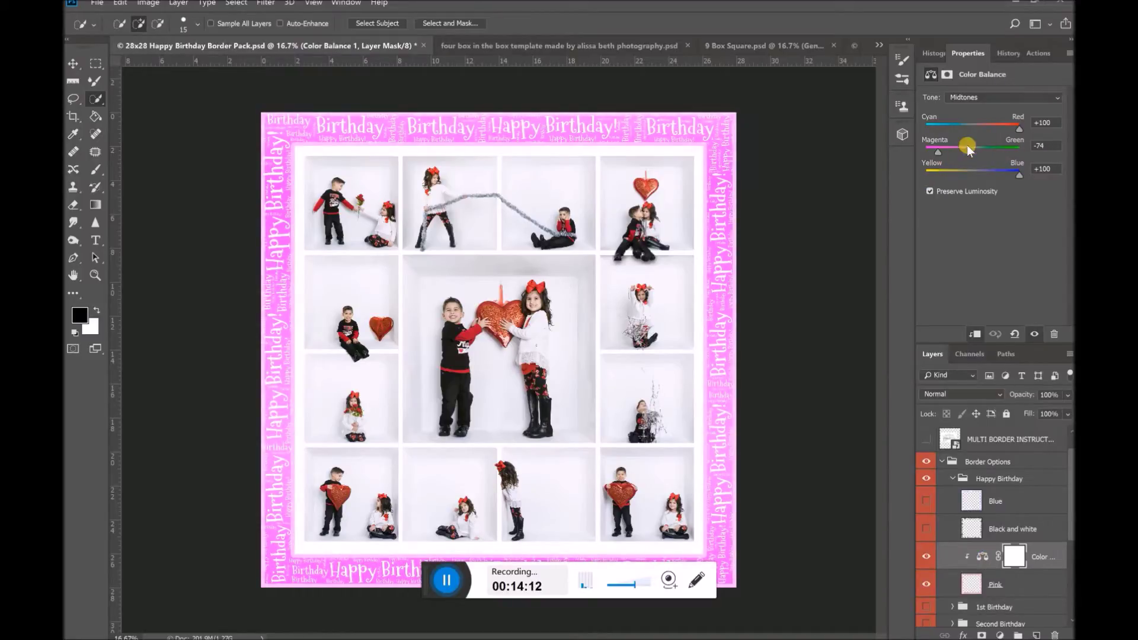
{"action": "left_click_drag", "start_coordinate": [1016, 129], "coordinate": [951, 129]}
{"action": "key", "text": "ctrl+z"}
{"action": "left_click_drag", "start_coordinate": [1019, 172], "coordinate": [973, 177]}
{"action": "left_click", "coordinate": [939, 149]}
Delete the Color Balance layer and switch the visible border from Pink to Black and white.
{"action": "left_click_drag", "start_coordinate": [1057, 562], "coordinate": [1055, 635]}
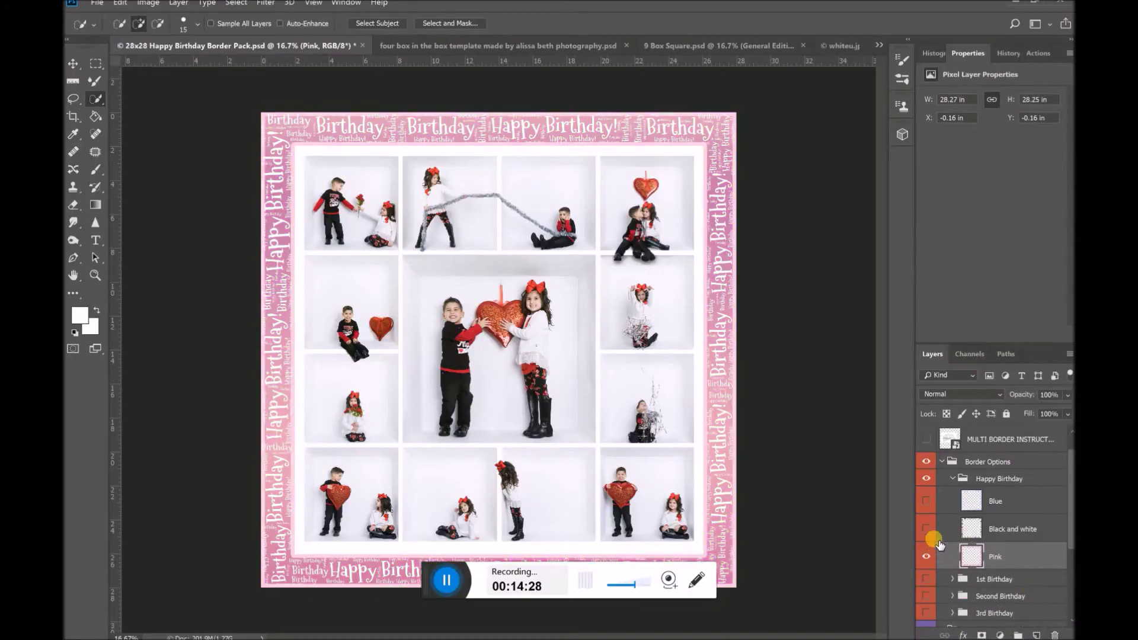
{"action": "left_click", "coordinate": [926, 529]}
{"action": "left_click", "coordinate": [926, 557]}
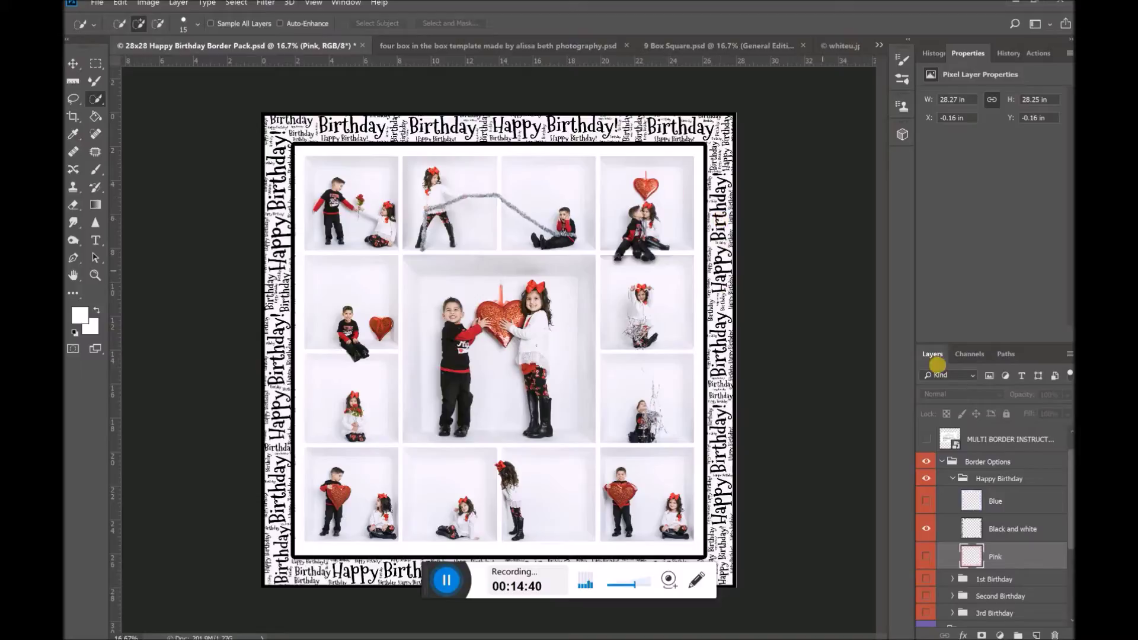
{"action": "scroll", "coordinate": [1002, 507], "scroll_direction": "down", "scroll_amount": 2}
{"action": "scroll", "coordinate": [1002, 507], "scroll_direction": "down", "scroll_amount": 1}
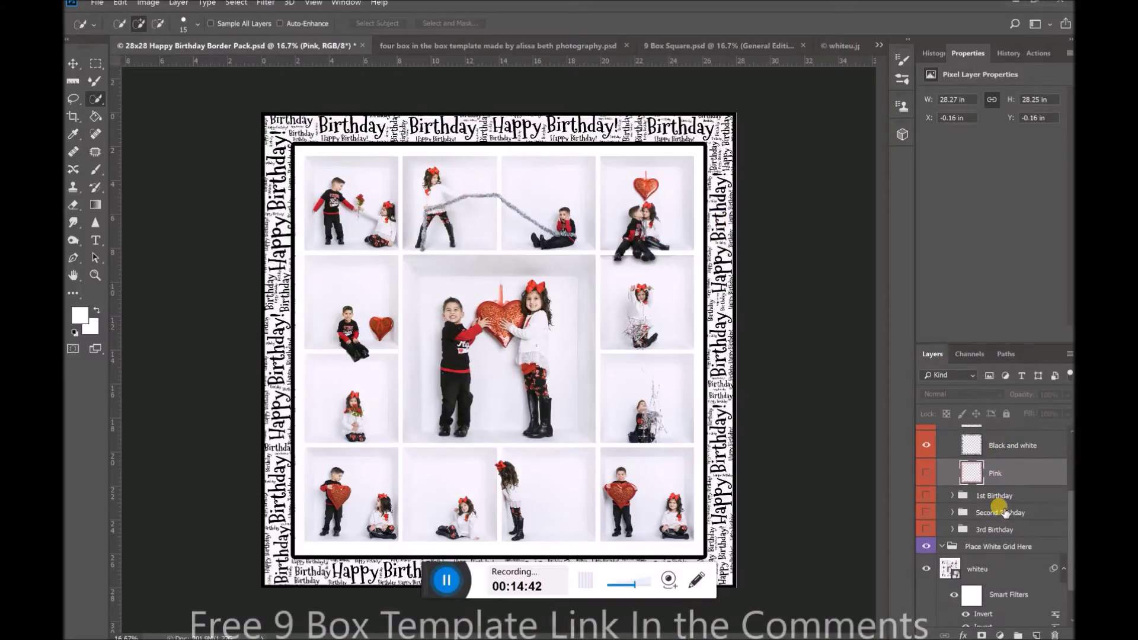
{"action": "left_click", "coordinate": [970, 564]}
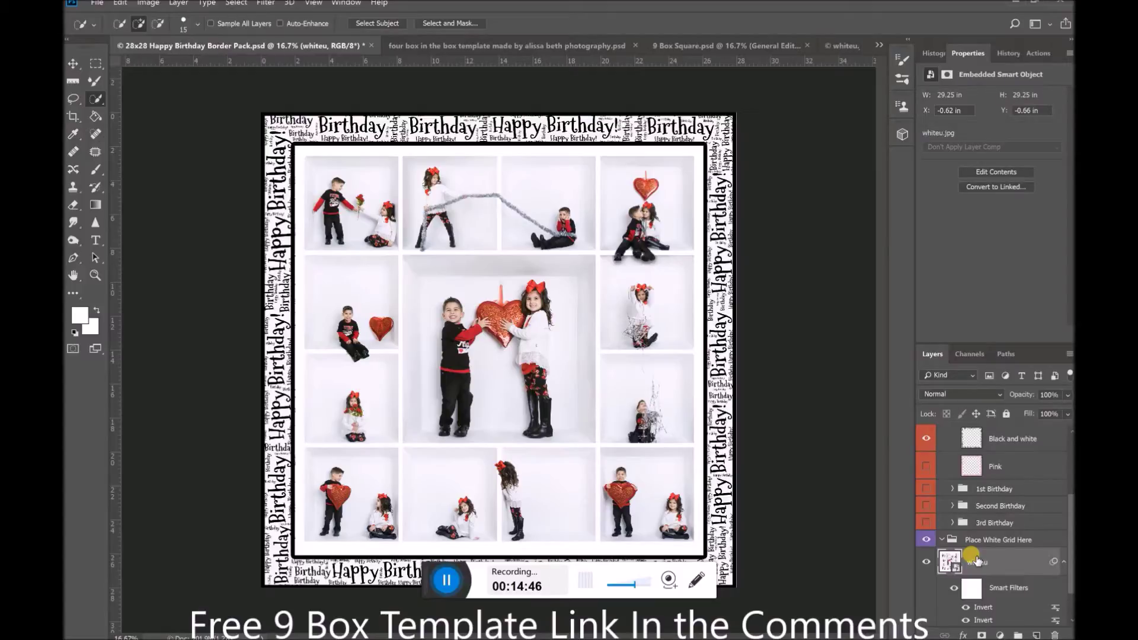
{"action": "key", "text": "ctrl+t"}
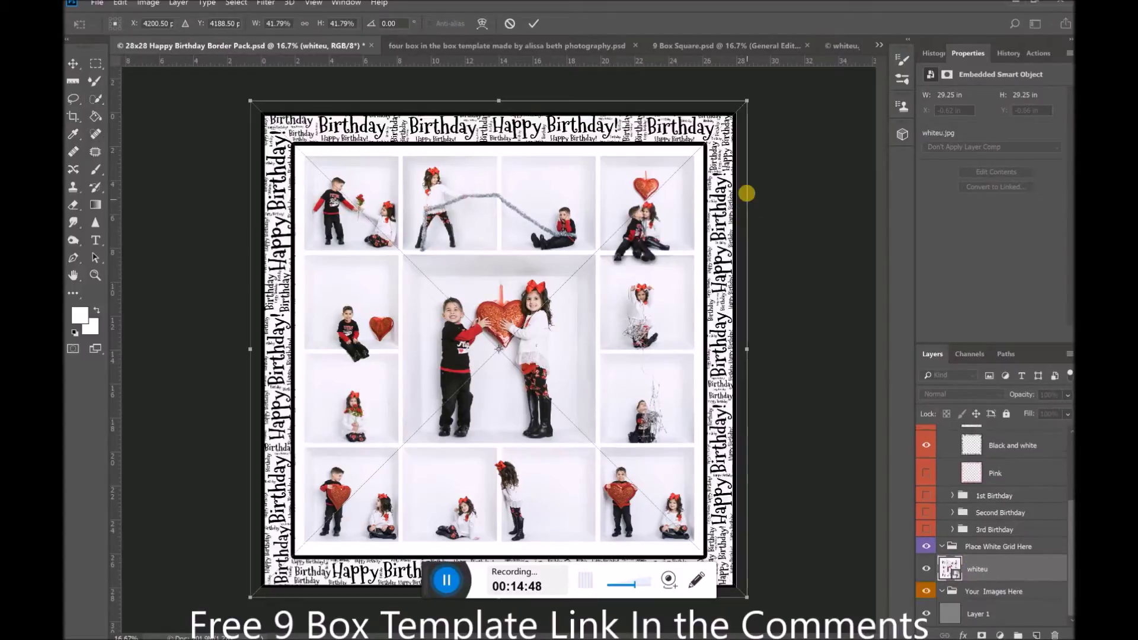
{"action": "left_click_drag", "start_coordinate": [749, 103], "coordinate": [749, 100]}
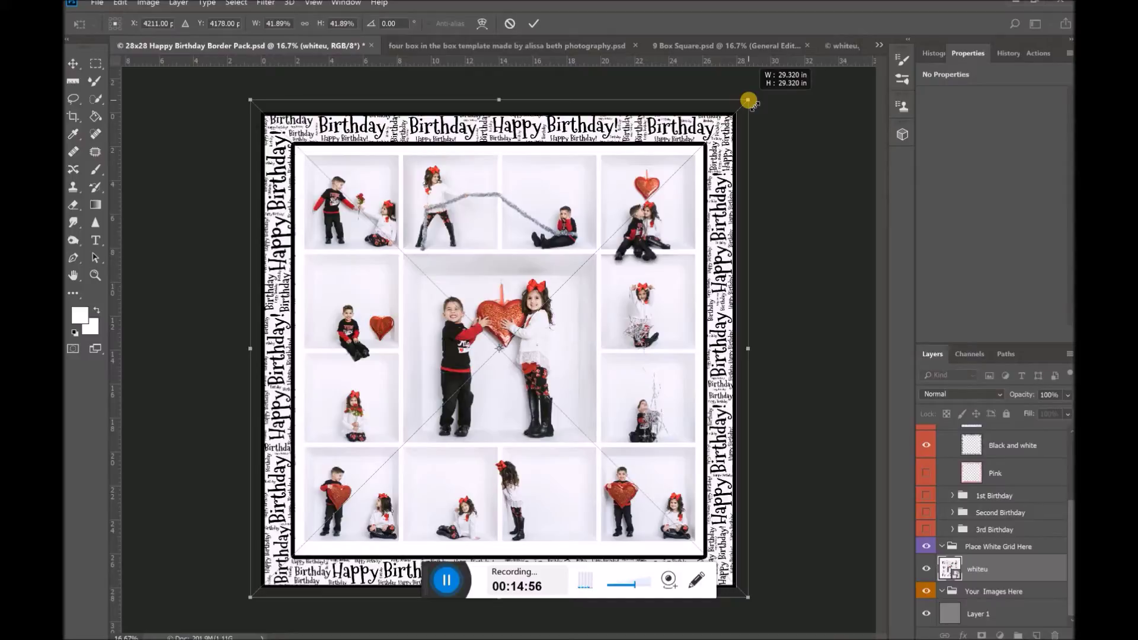
{"action": "left_click_drag", "start_coordinate": [749, 100], "coordinate": [747, 99]}
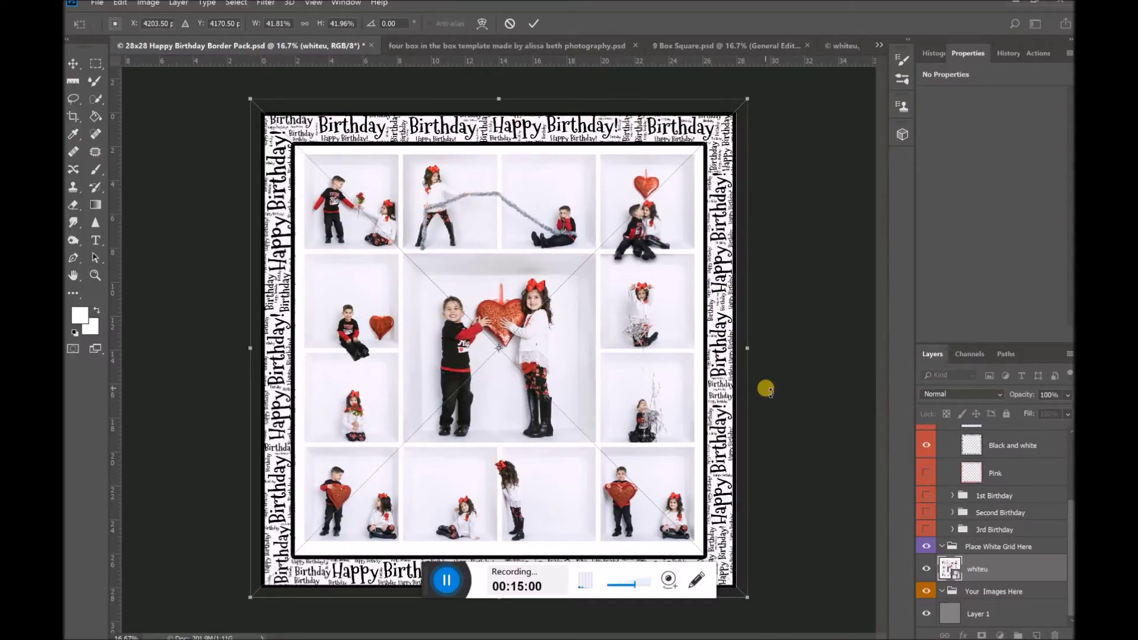
{"action": "left_click", "coordinate": [510, 24]}
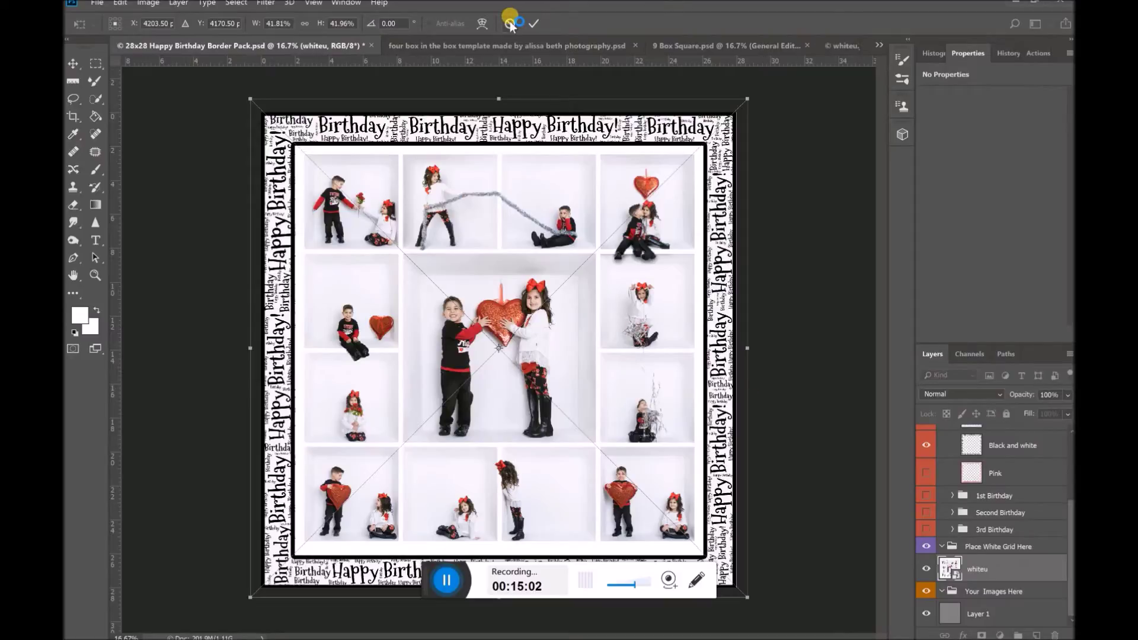
{"action": "left_click", "coordinate": [523, 34]}
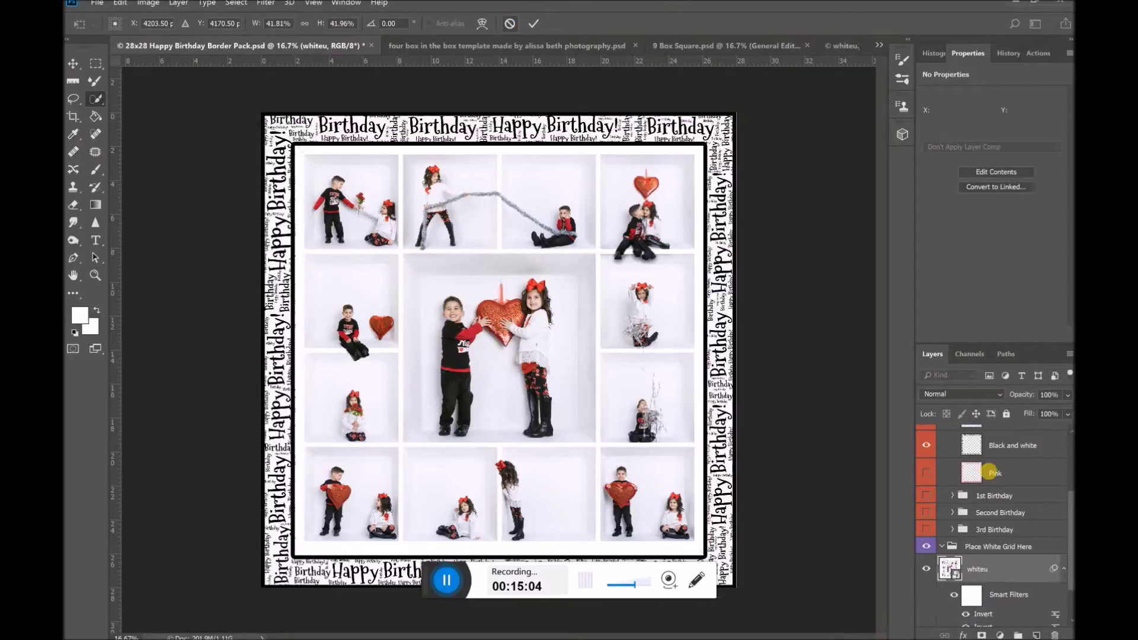
{"action": "key", "text": "w"}
Enlarge the Black and white border layer slightly with Free Transform to 28.23 by 28.52 inches.
{"action": "scroll", "coordinate": [978, 489], "scroll_direction": "up", "scroll_amount": 1}
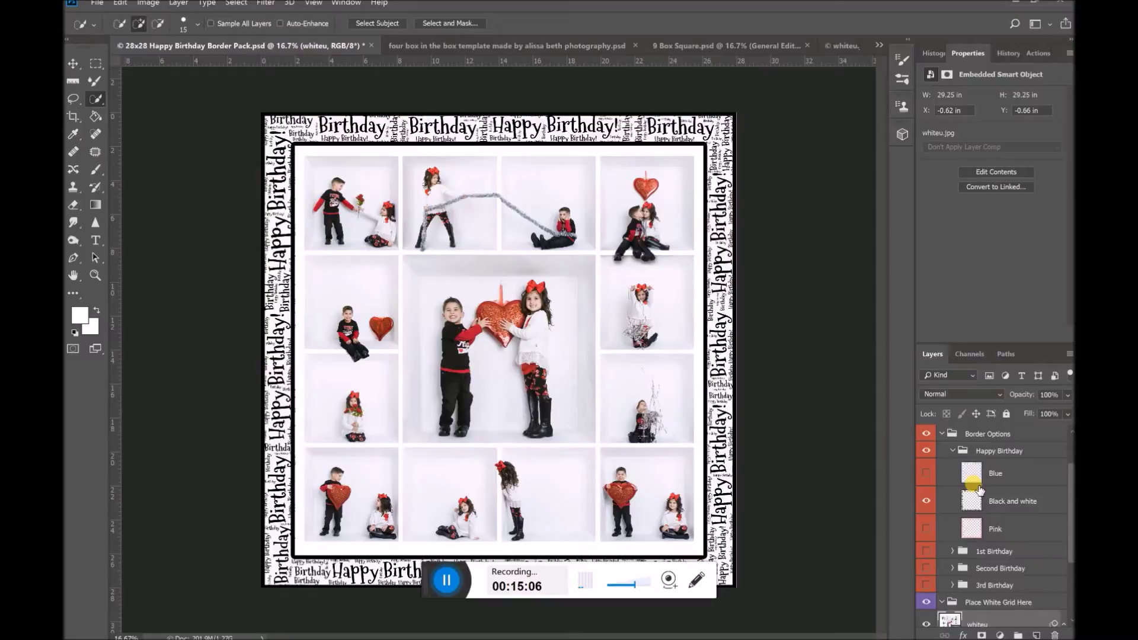
{"action": "scroll", "coordinate": [978, 489], "scroll_direction": "up", "scroll_amount": 2}
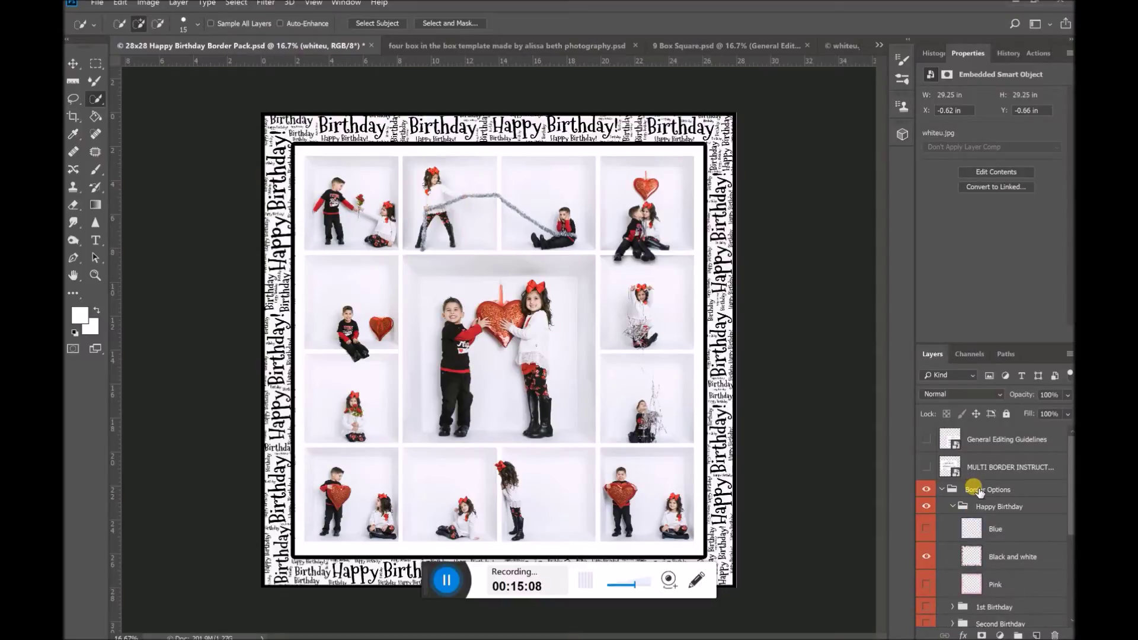
{"action": "scroll", "coordinate": [979, 489], "scroll_direction": "down", "scroll_amount": 2}
{"action": "scroll", "coordinate": [979, 495], "scroll_direction": "down", "scroll_amount": 1}
{"action": "scroll", "coordinate": [980, 495], "scroll_direction": "down", "scroll_amount": 1}
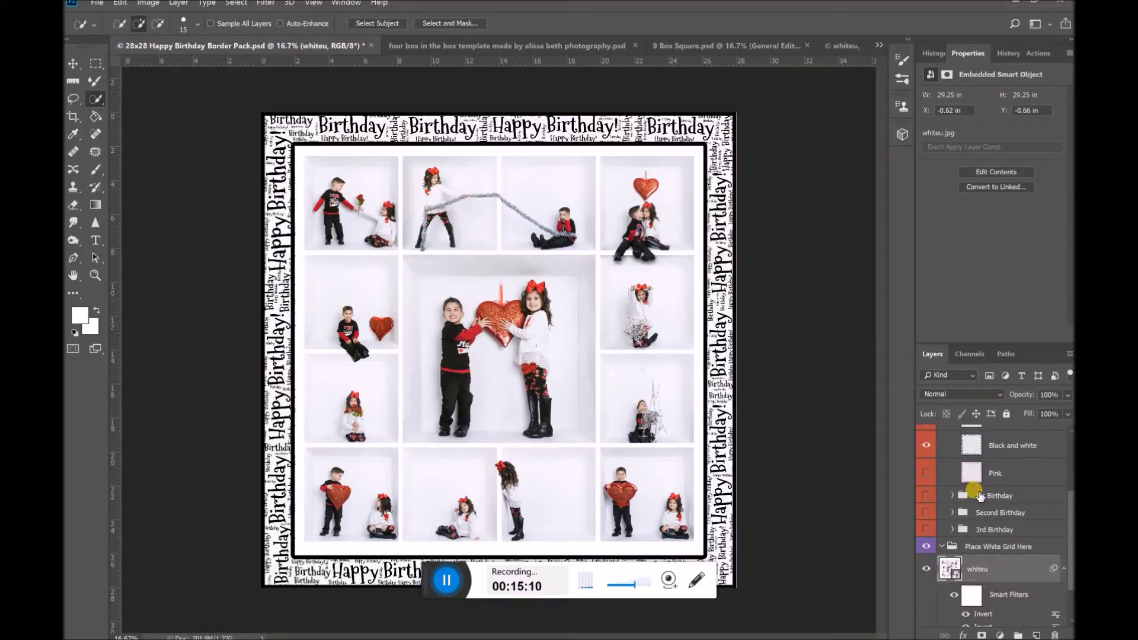
{"action": "left_click", "coordinate": [982, 450]}
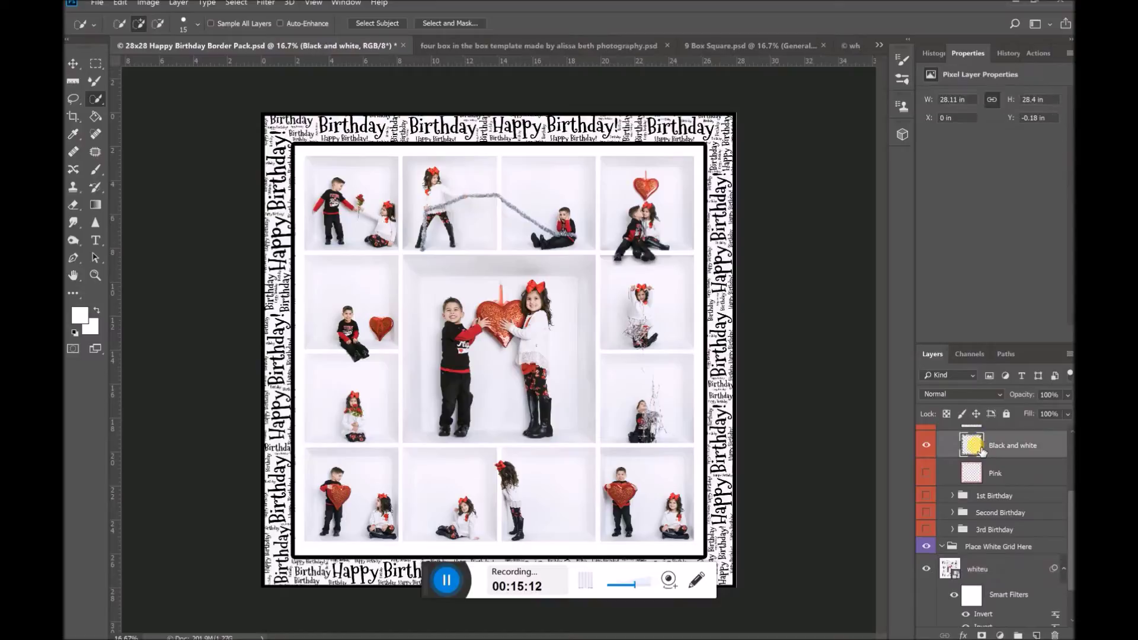
{"action": "key", "text": "ctrl+t"}
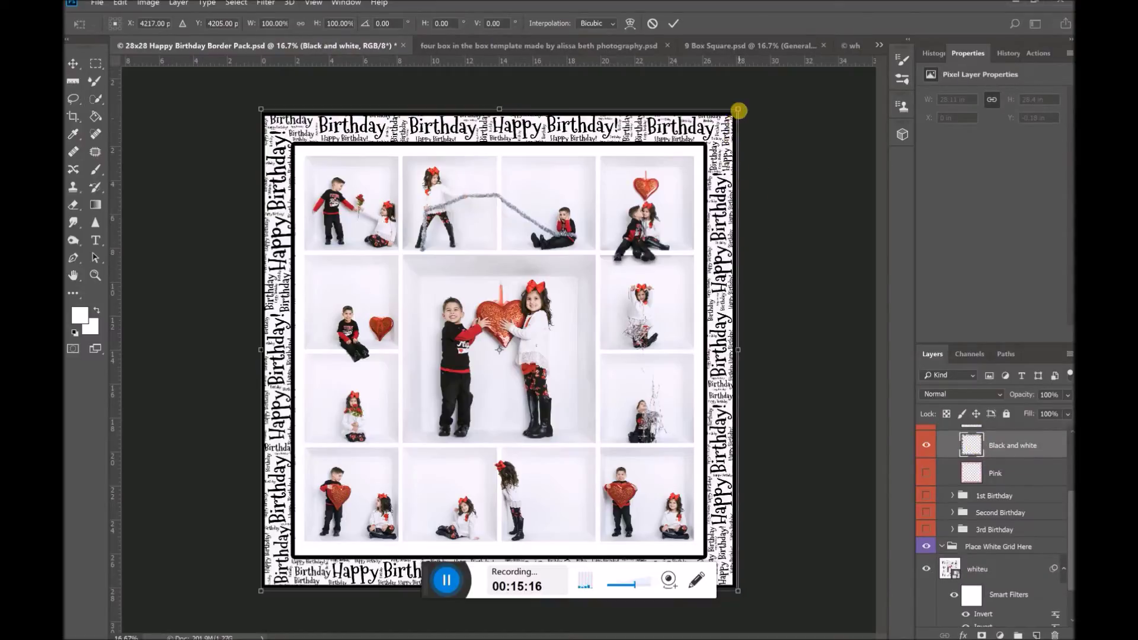
{"action": "left_click_drag", "start_coordinate": [738, 109], "coordinate": [739, 106]}
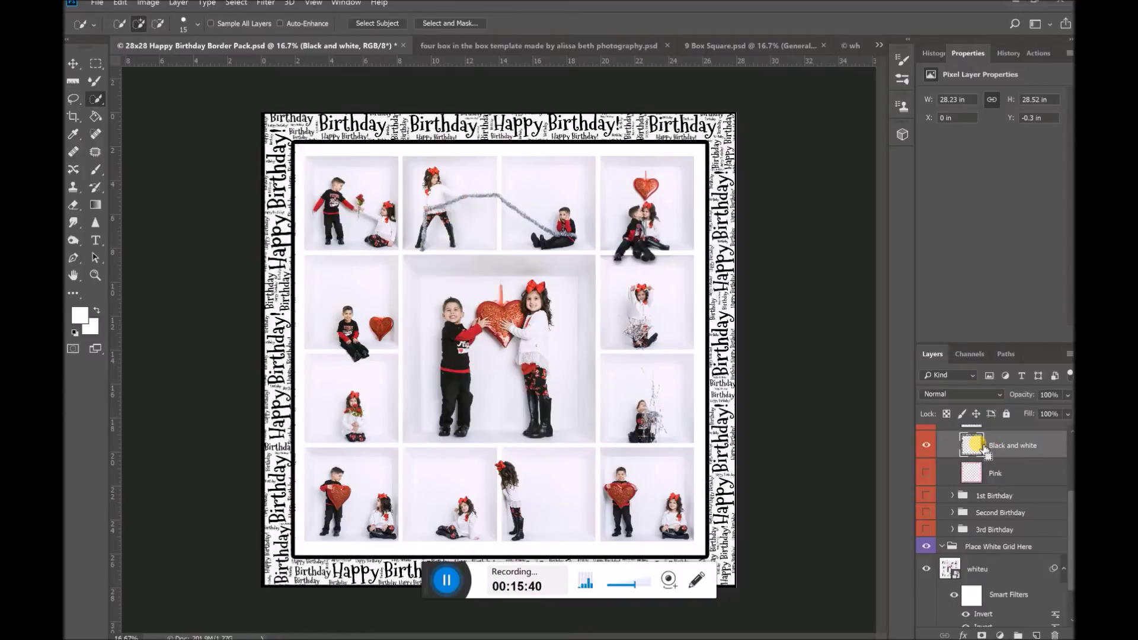
Invert the Black and white border's colors and lower the layer's opacity to 15%.
{"action": "key", "text": "ctrl+i"}
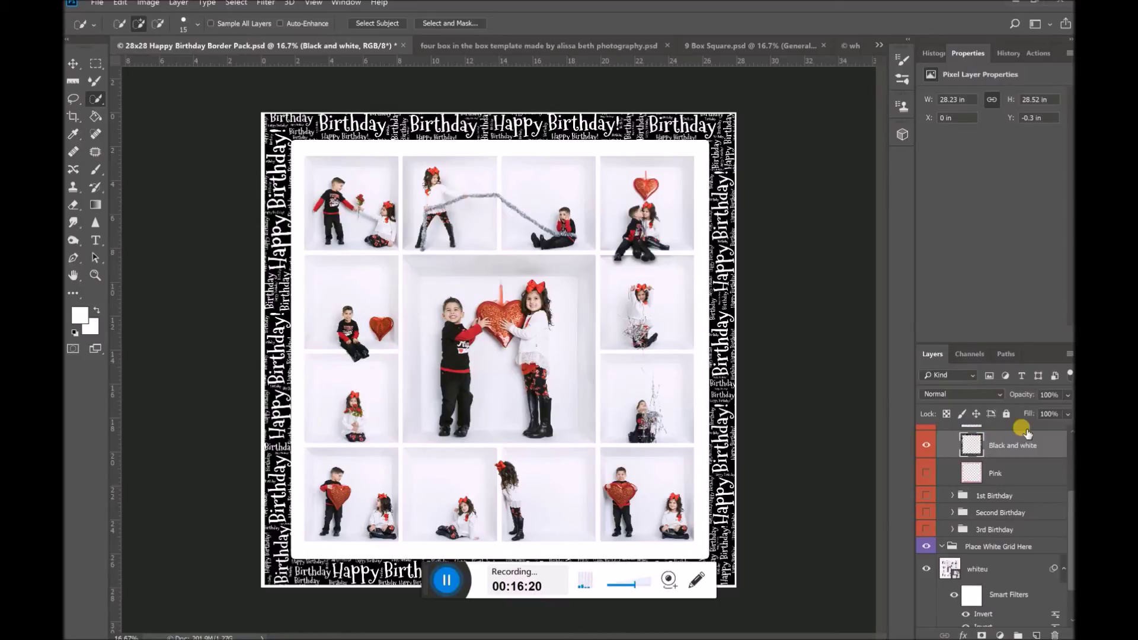
{"action": "left_click_drag", "start_coordinate": [1033, 400], "coordinate": [996, 403]}
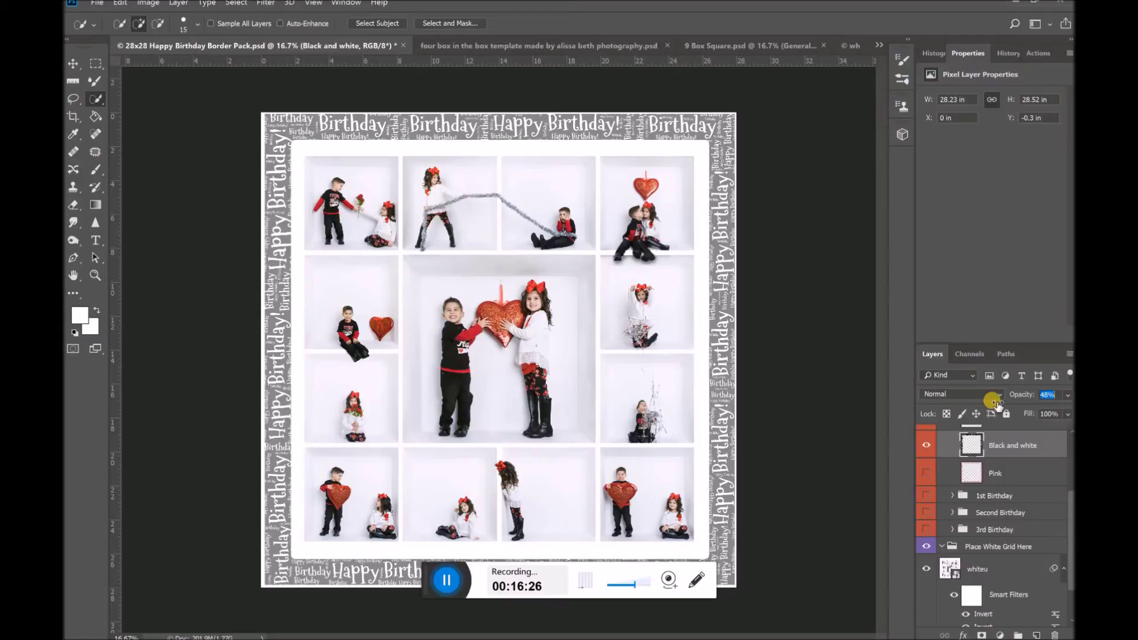
{"action": "left_click_drag", "start_coordinate": [997, 403], "coordinate": [982, 408]}
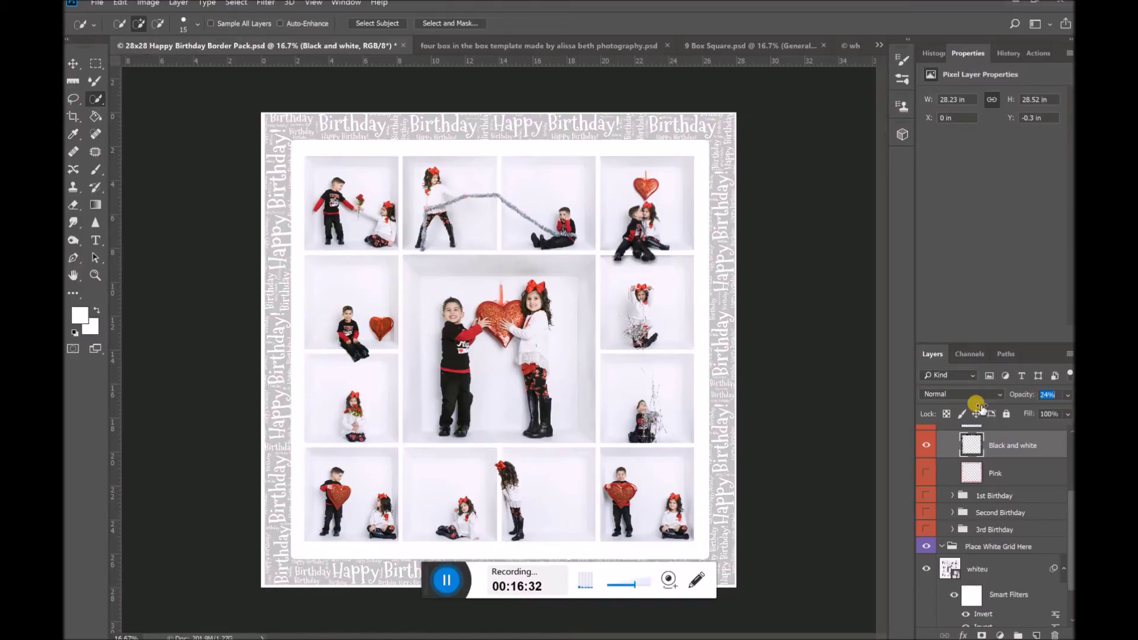
{"action": "left_click_drag", "start_coordinate": [981, 408], "coordinate": [975, 408]}
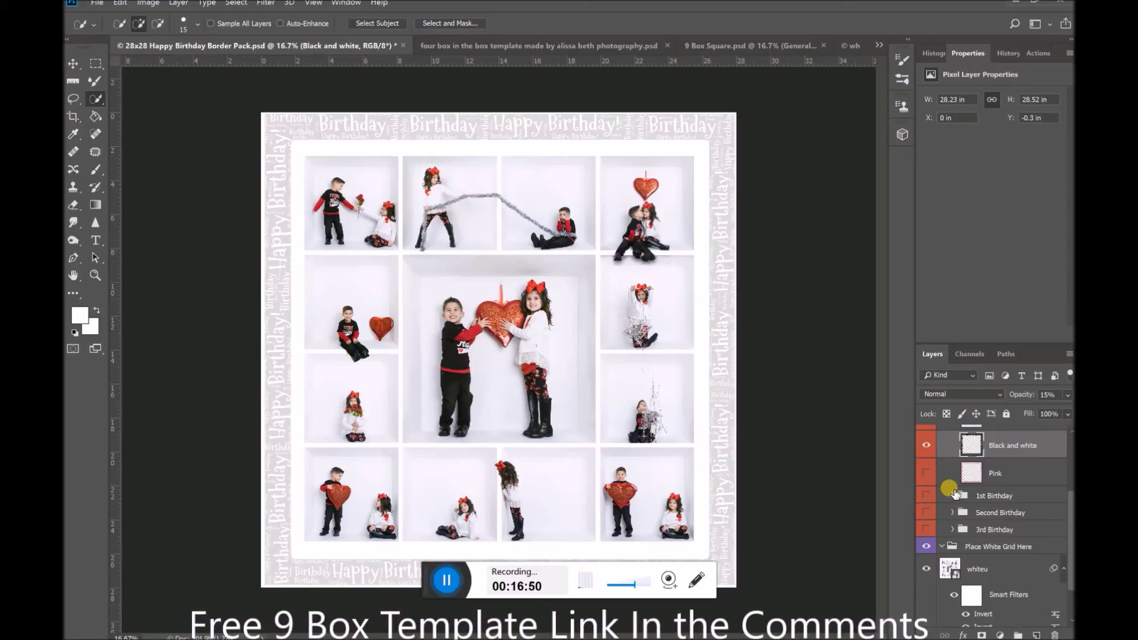
Hide the Black and white border, show the Pink border, and select the Pink layer.
{"action": "scroll", "coordinate": [949, 483], "scroll_direction": "up", "scroll_amount": 1}
{"action": "left_click", "coordinate": [929, 473]}
{"action": "left_click", "coordinate": [931, 501]}
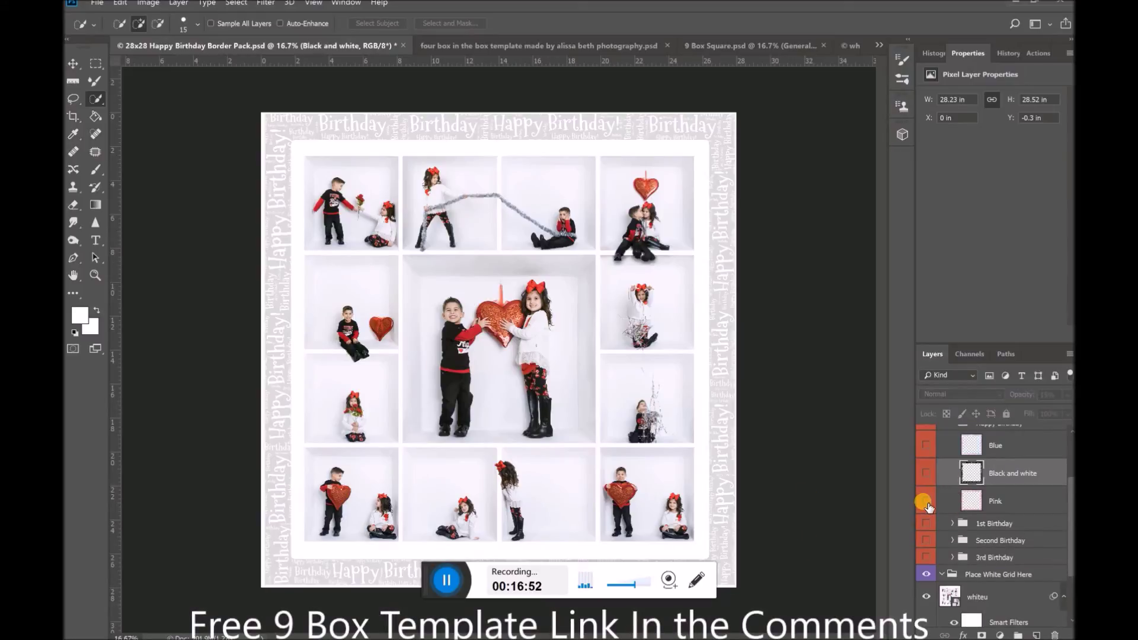
{"action": "left_click", "coordinate": [962, 509]}
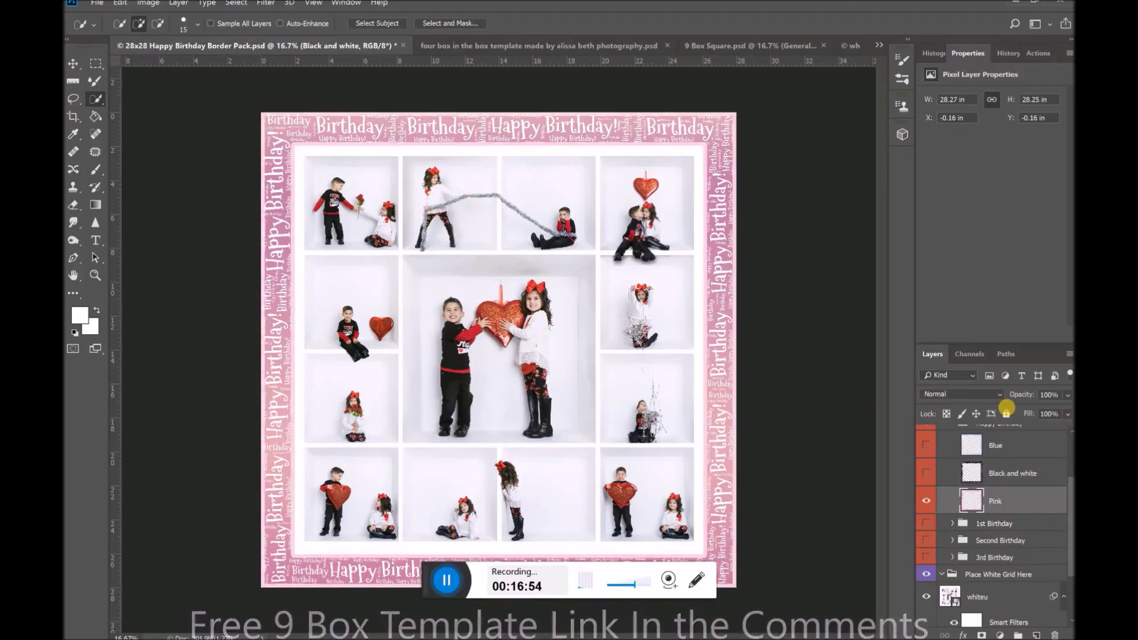
Lower the Pink border layer's opacity to 31%.
{"action": "left_click_drag", "start_coordinate": [1035, 399], "coordinate": [991, 402]}
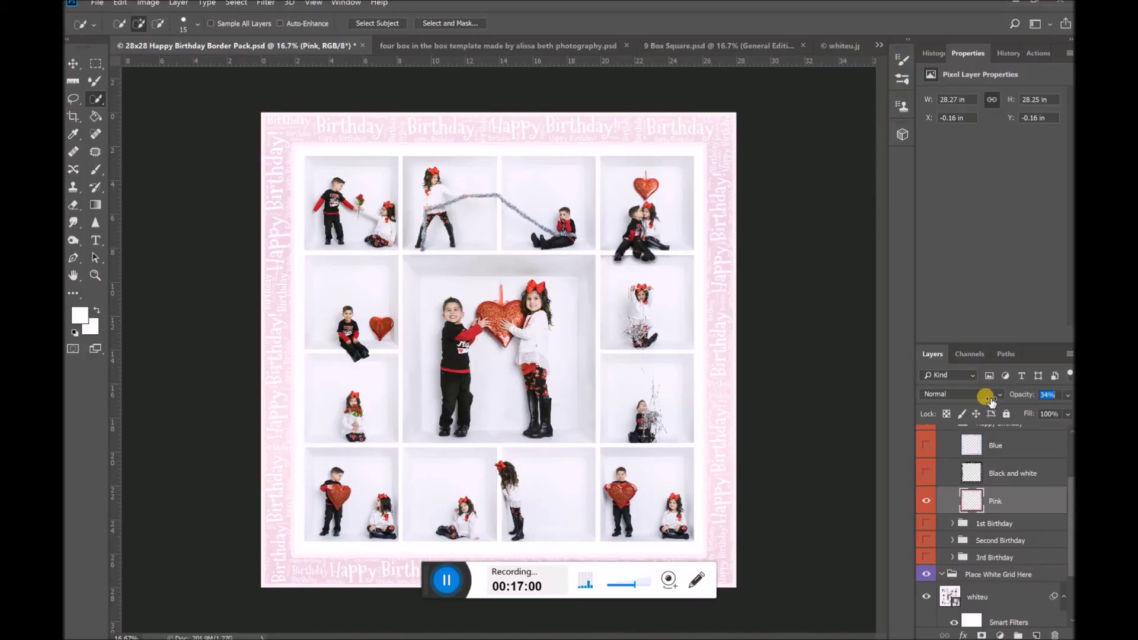
{"action": "key", "text": "Down"}
{"action": "key", "text": "Down"}
{"action": "key", "text": "Down"}
{"action": "key", "text": "Return"}
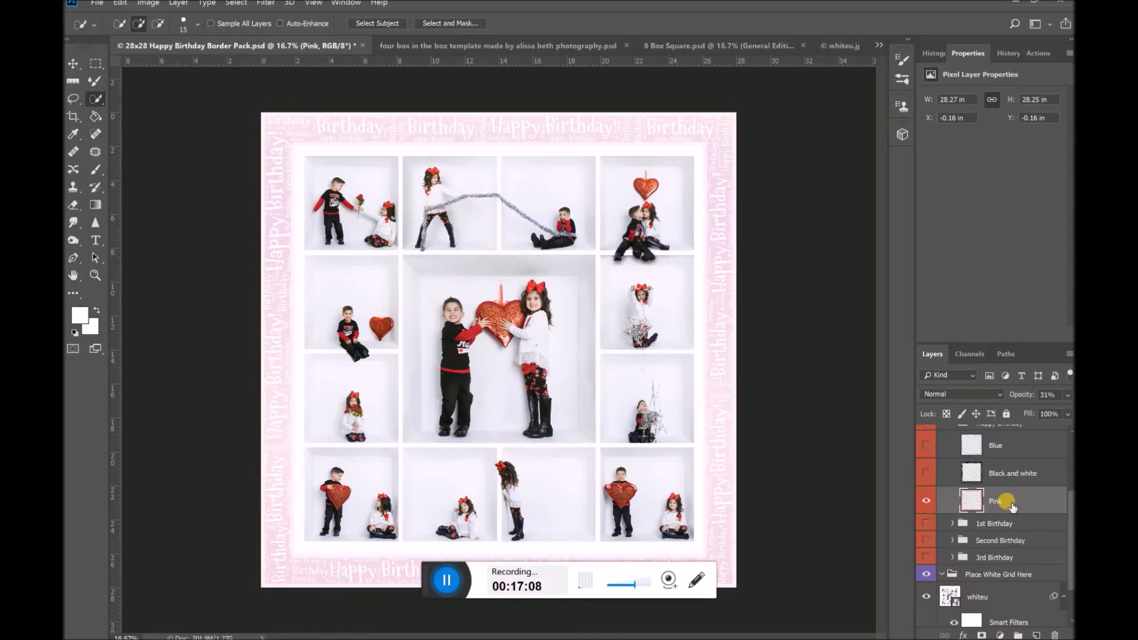
{"action": "scroll", "coordinate": [1010, 504], "scroll_direction": "down", "scroll_amount": 1}
{"action": "scroll", "coordinate": [1008, 503], "scroll_direction": "down", "scroll_amount": 1}
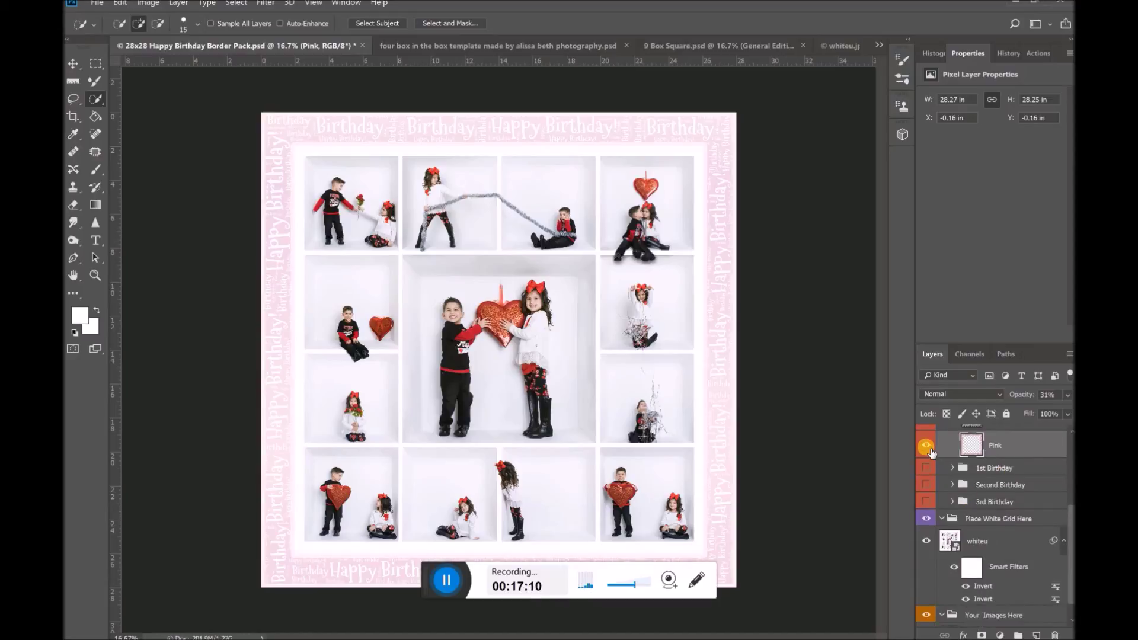